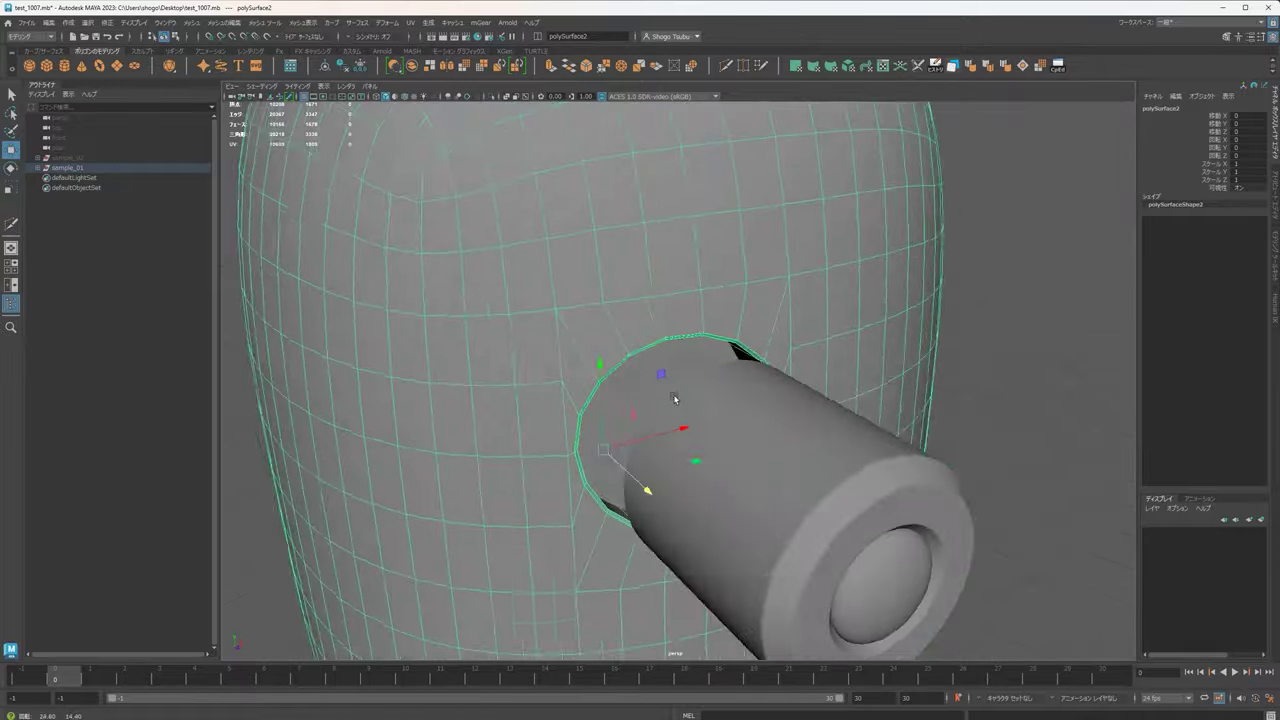
Undo the last two changes to the sample character and clear the selection.
scroll(674, 397, down, 4)
key(ctrl+z)
key(ctrl+z)
click(1027, 403)
alt+drag(1020, 404, 686, 366)
scroll(686, 400, down, 4)
alt+middle_drag(686, 465, 648, 390)
alt+drag(740, 350, 818, 358)
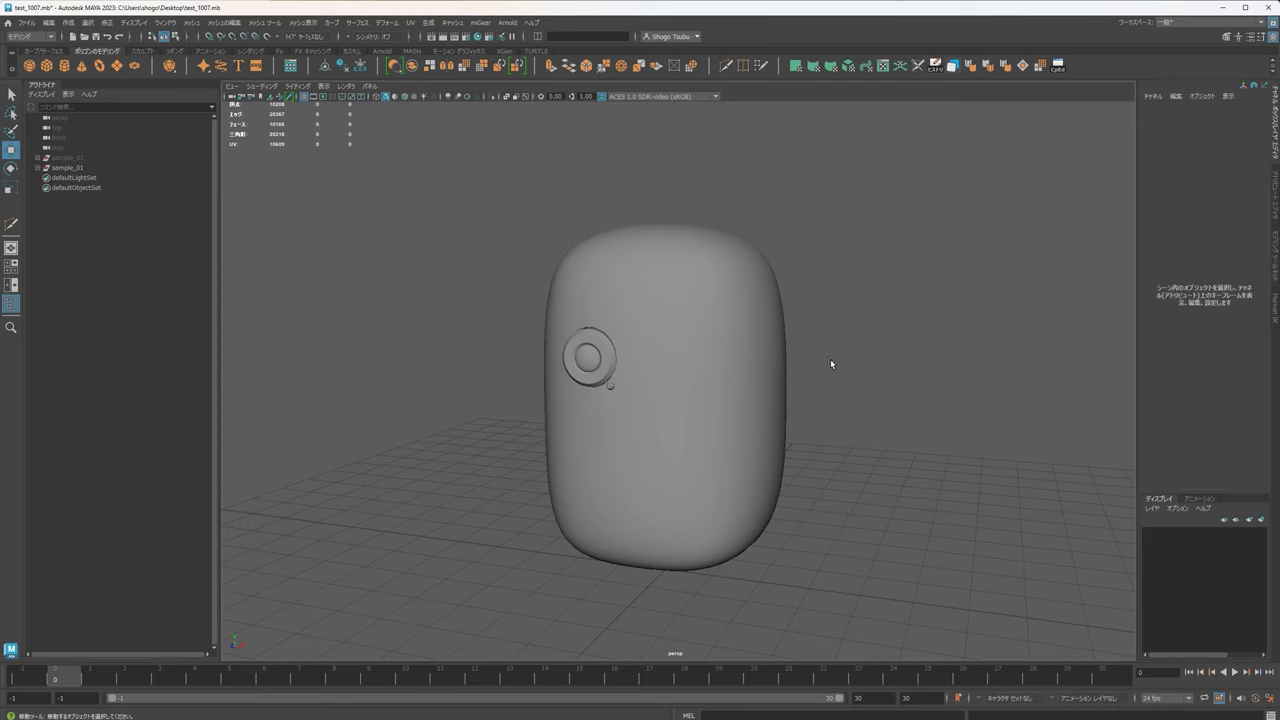
Hide the sample_01 group and clear the selection to leave an empty grid.
click(635, 250)
key(ctrl+h)
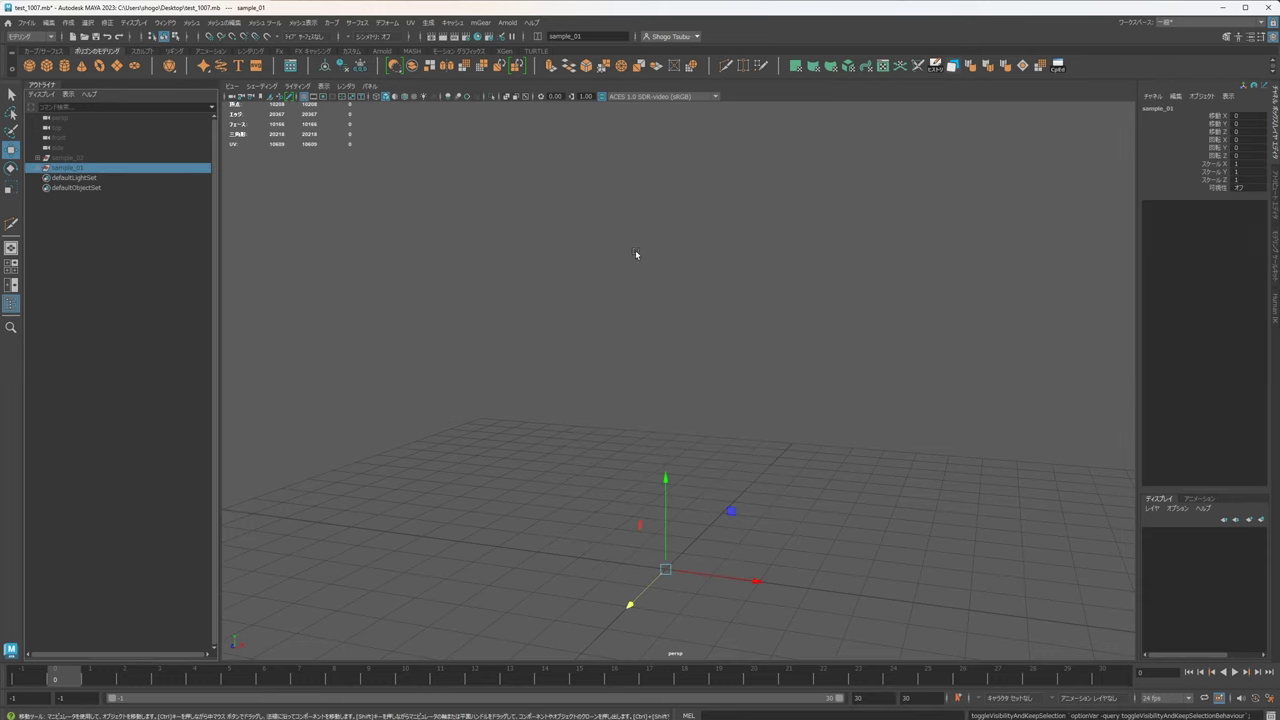
click(837, 346)
alt+drag(732, 474, 738, 482)
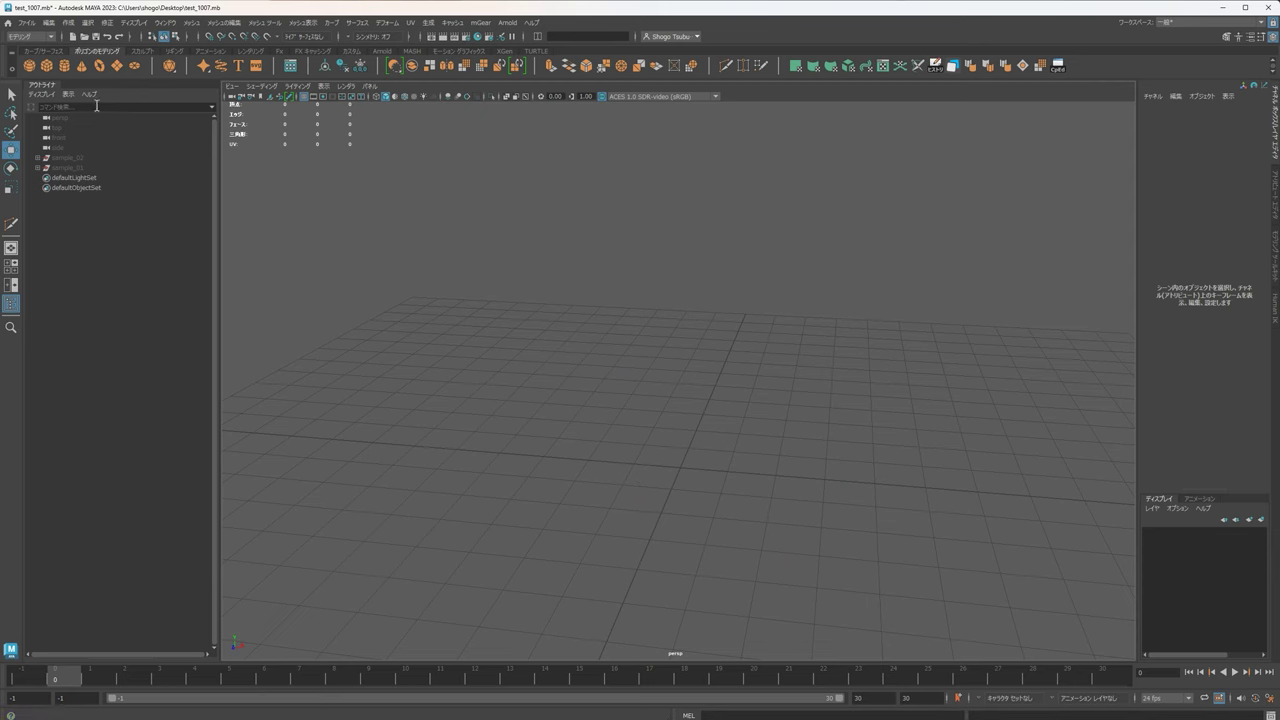
Create a polygon cube and enlarge it into an upright block scaled about 3.37 × 4.96 × 3.37.
click(47, 66)
alt+drag(908, 560, 826, 520)
alt+middle_drag(752, 509, 690, 487)
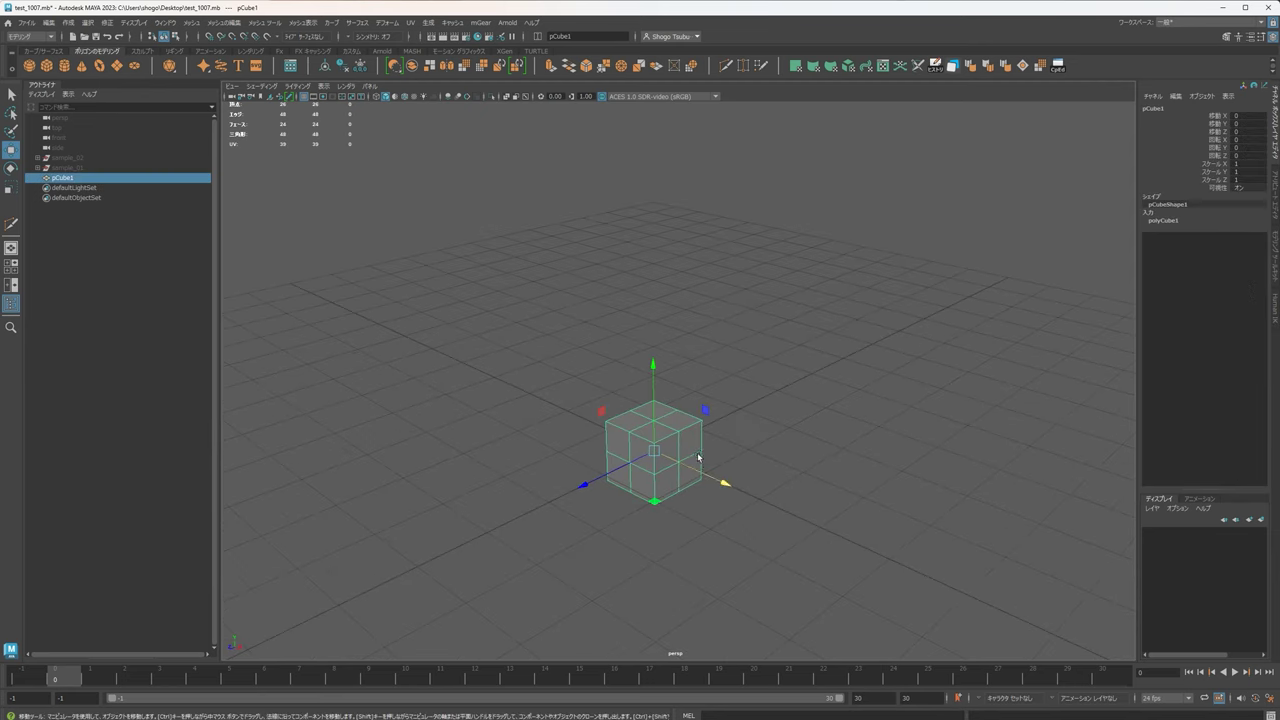
key(r)
drag(656, 453, 766, 411)
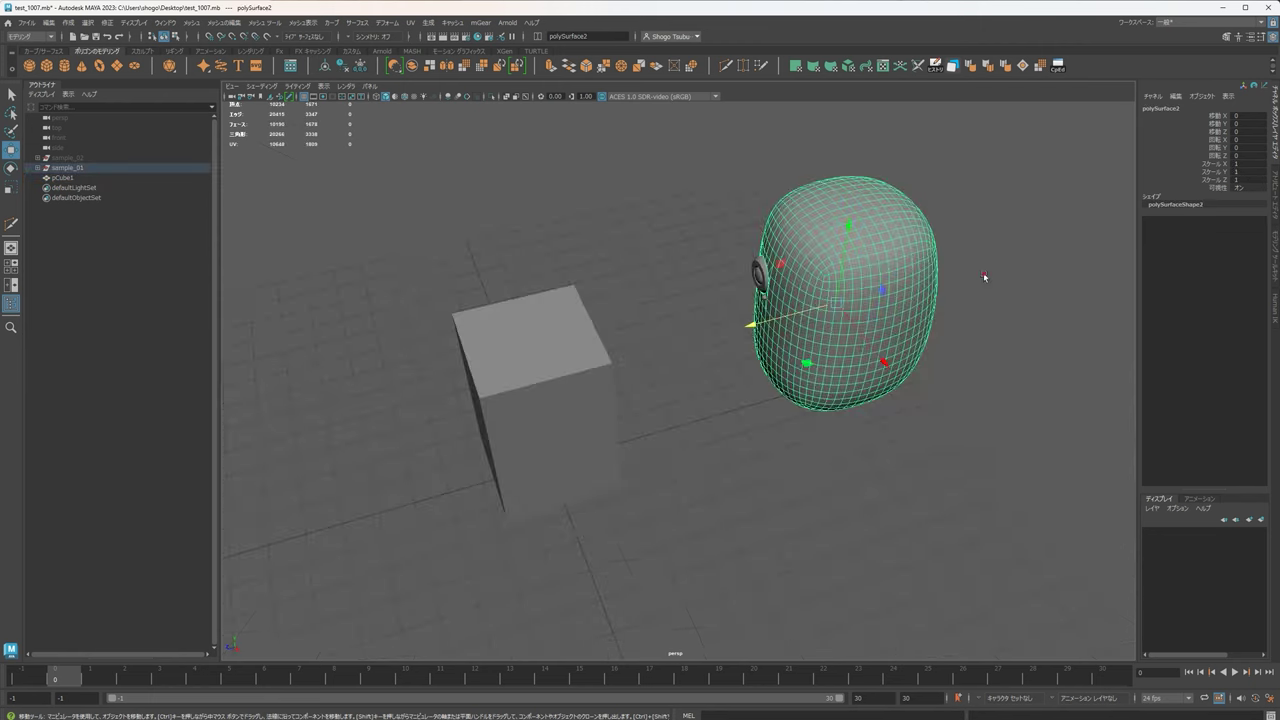
Examine the sample body from above and from the sides to compare its rounded shape with the block.
alt+drag(984, 278, 976, 371)
alt+middle_drag(976, 371, 783, 286)
alt+drag(708, 257, 775, 201)
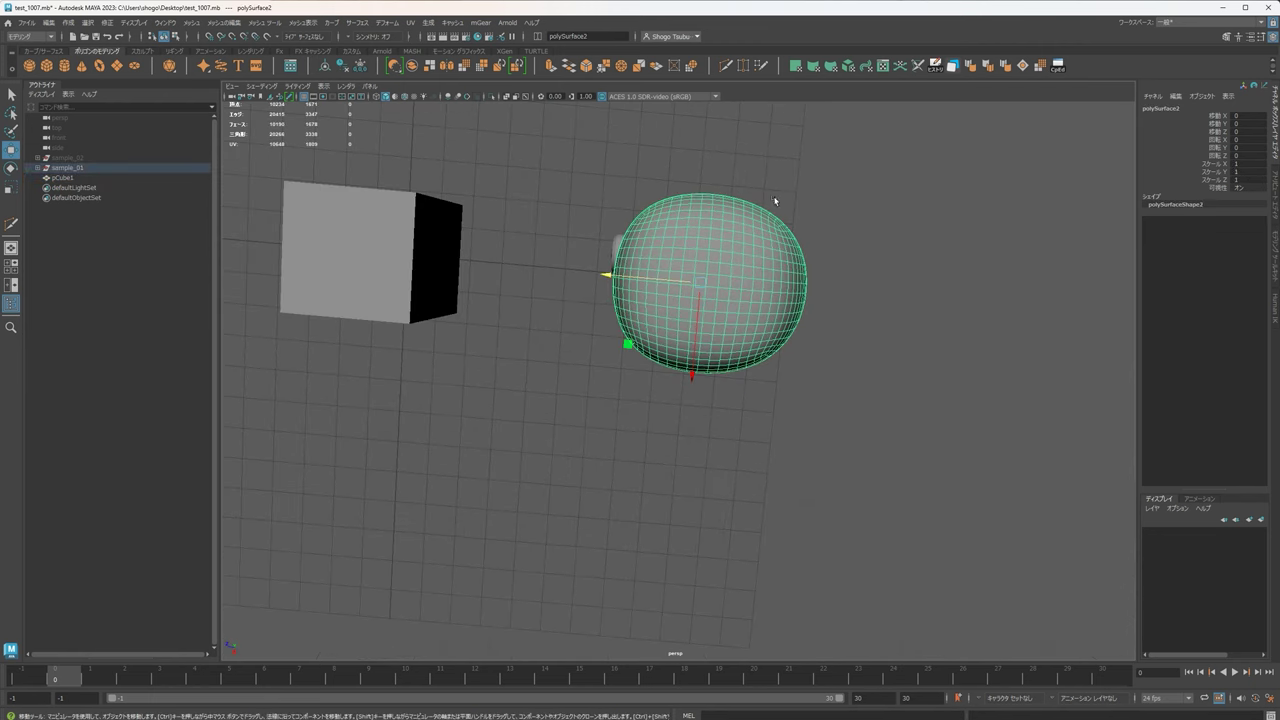
click(926, 240)
alt+drag(838, 380, 846, 318)
click(763, 303)
click(846, 318)
alt+middle_drag(235, 393, 400, 353)
alt+right_drag(870, 410, 771, 423)
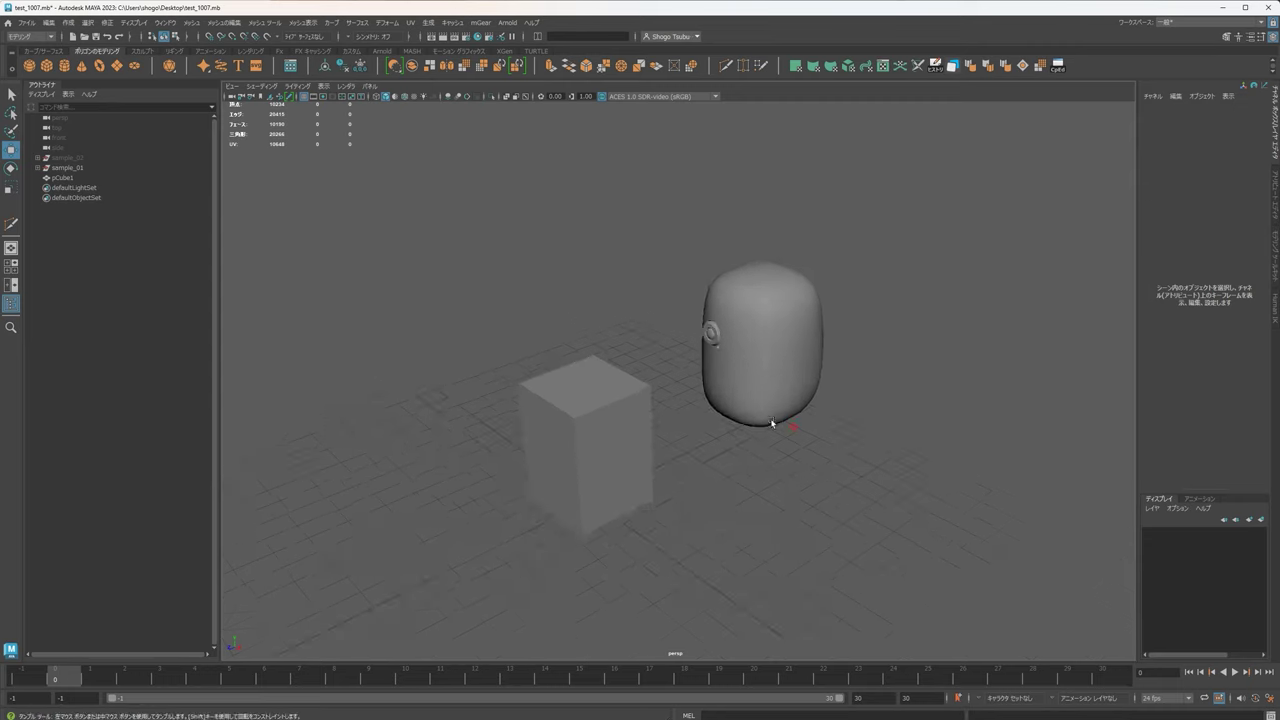
alt+drag(850, 442, 767, 425)
alt+right_drag(767, 425, 836, 389)
alt+middle_drag(836, 389, 620, 416)
alt+right_drag(677, 372, 627, 315)
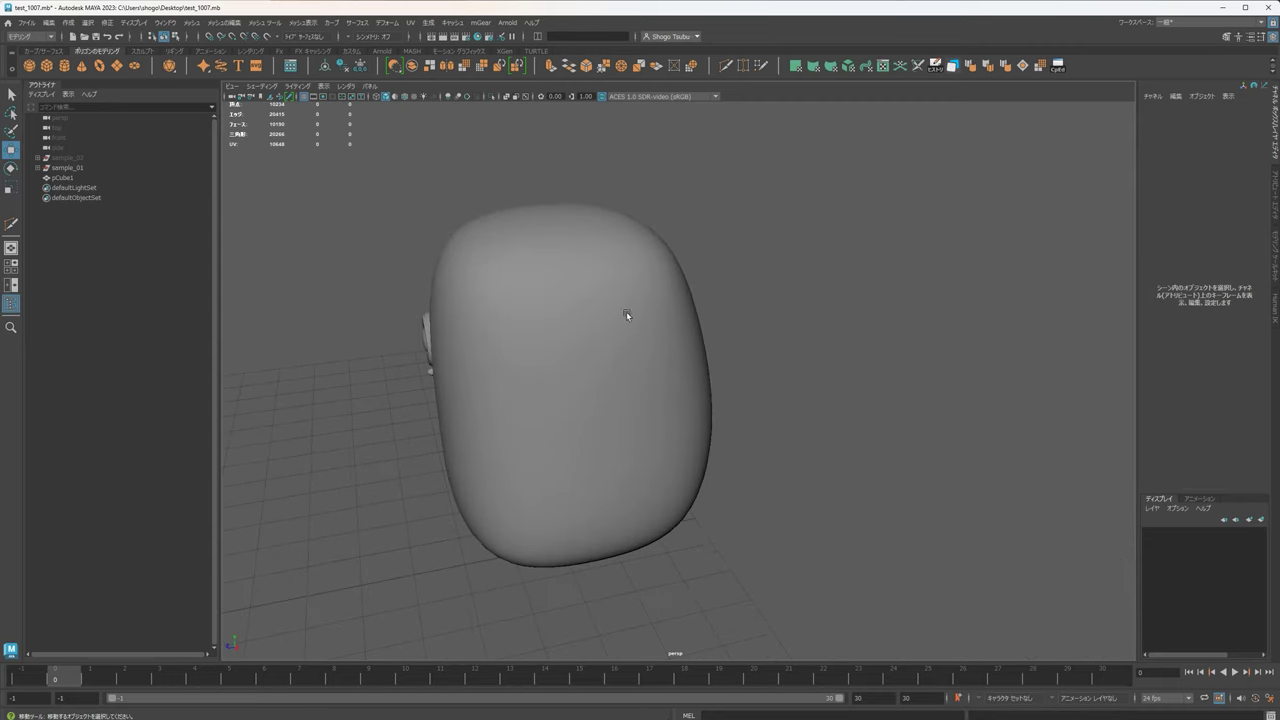
alt+middle_drag(674, 386, 814, 371)
alt+right_drag(814, 371, 660, 395)
alt+middle_drag(570, 418, 702, 373)
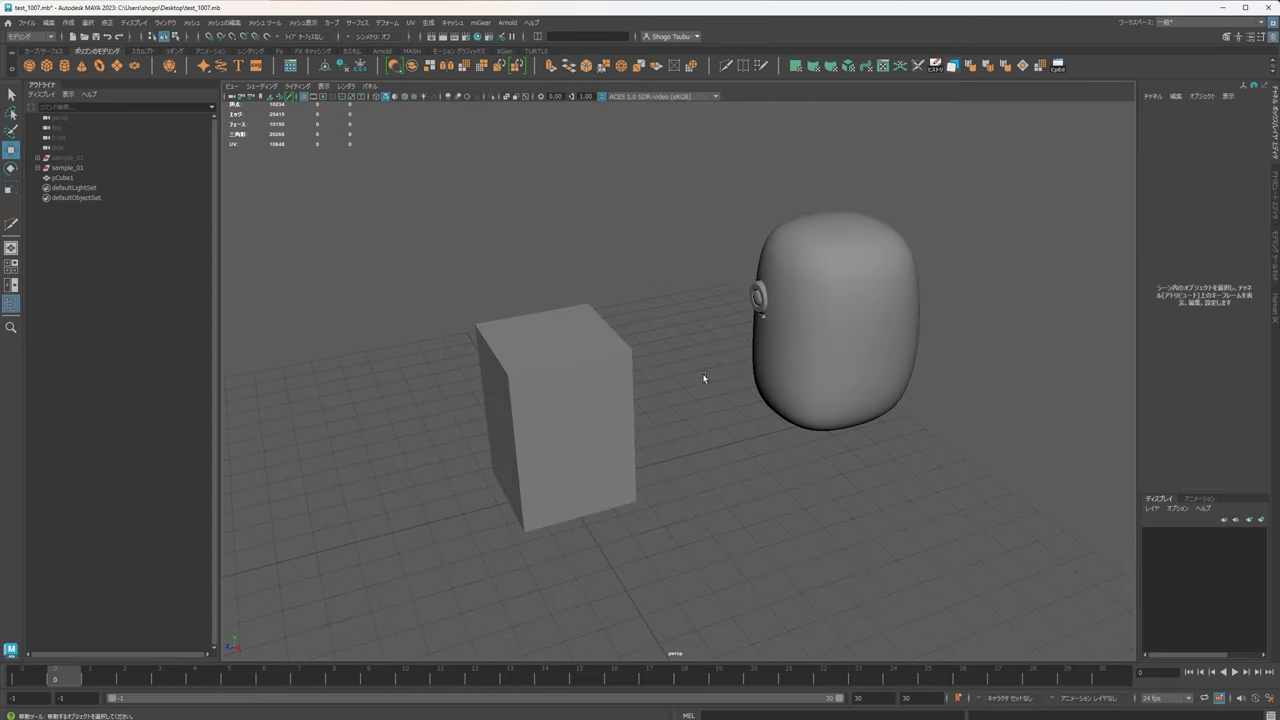
Scale the block uniformly to about 3.975 × 5.844 × 3.975 and raise it to about 3.513 in Y.
click(587, 412)
alt+drag(755, 433, 742, 341)
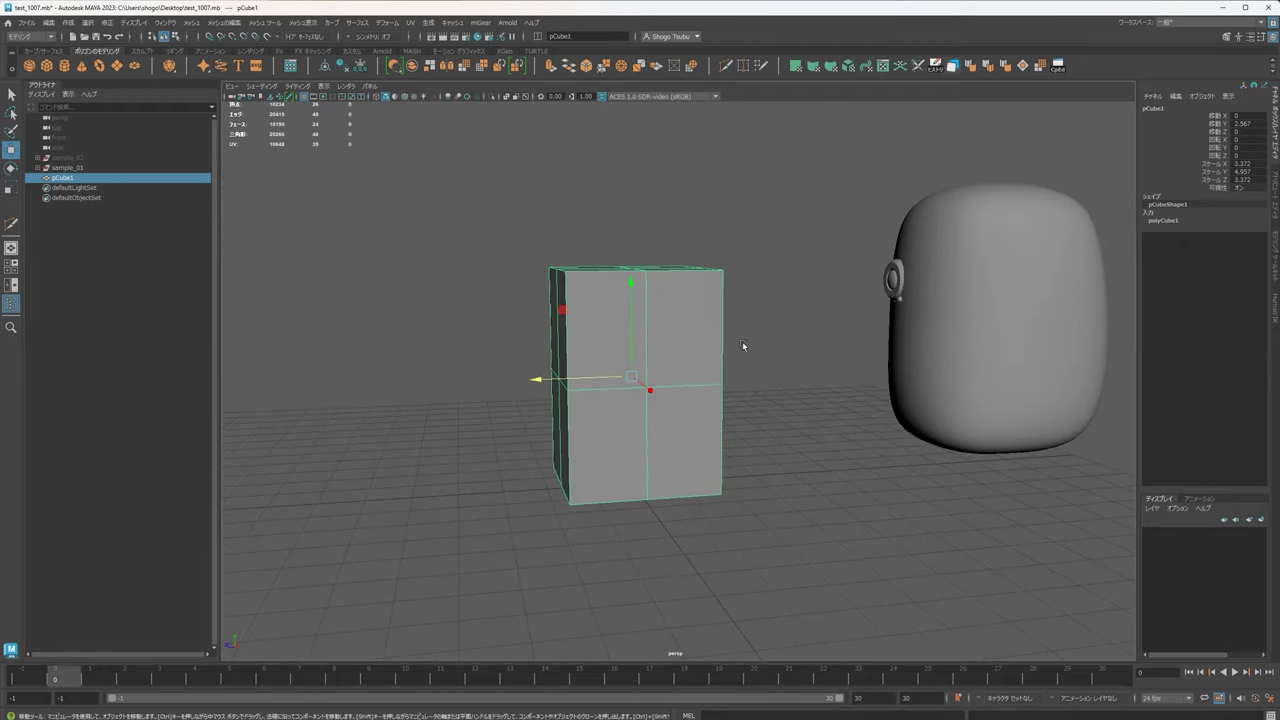
key(r)
drag(632, 376, 648, 365)
key(w)
drag(631, 280, 643, 234)
alt+drag(764, 290, 655, 343)
Show wireframe on shaded surfaces and turn on the smooth mesh preview for the block.
click(783, 322)
click(612, 269)
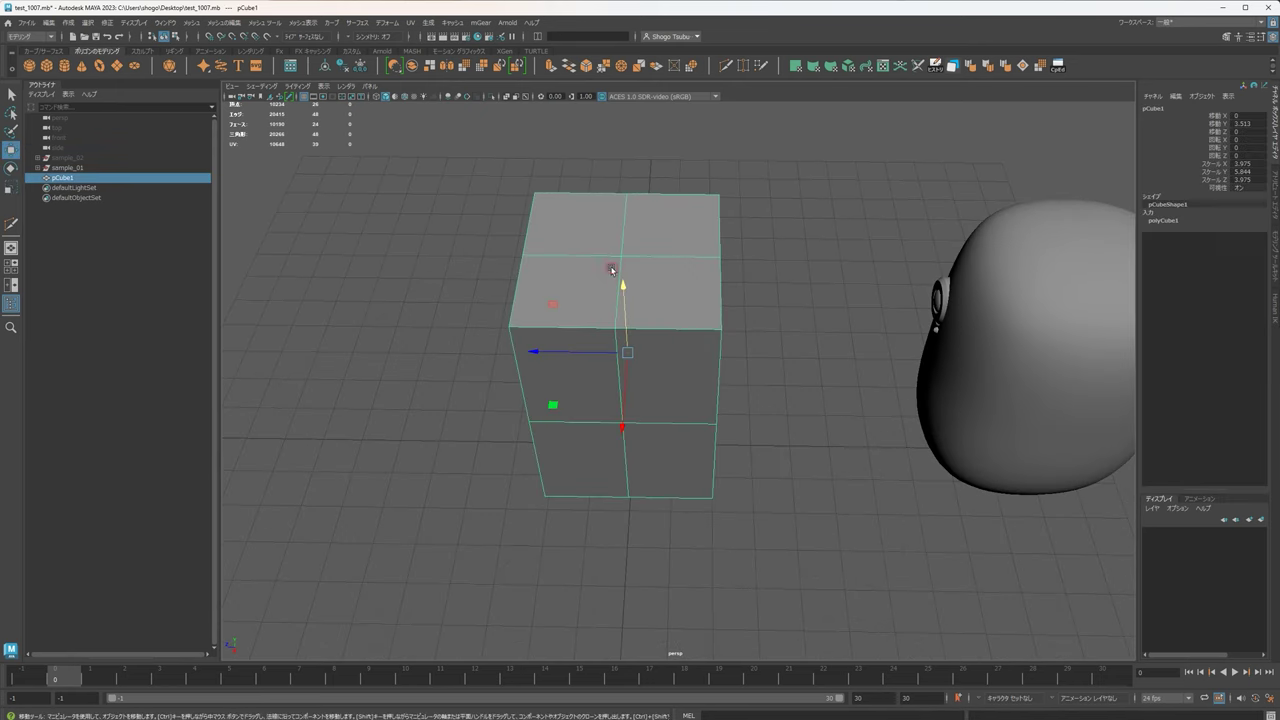
click(394, 111)
click(404, 98)
mouse_move(671, 308)
alt+mouse_down()
mouse_move(700, 297)
mouse_move(803, 177)
alt+mouse_up()
click(666, 273)
scroll(749, 283, down, 2)
alt+drag(666, 273, 692, 274)
key(3)
click(728, 254)
scroll(728, 254, up, 2)
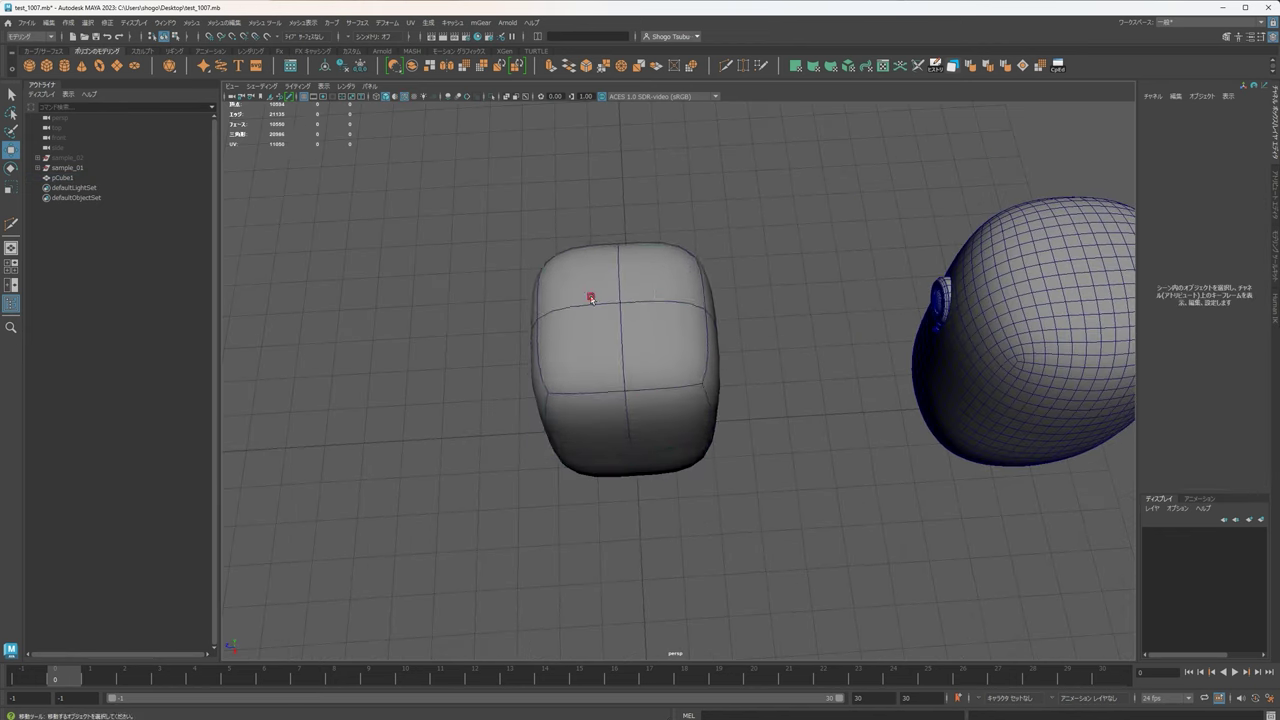
Compare the smooth-previewed block's outline with the sample body's outline from above.
click(589, 294)
alt+drag(768, 318, 714, 366)
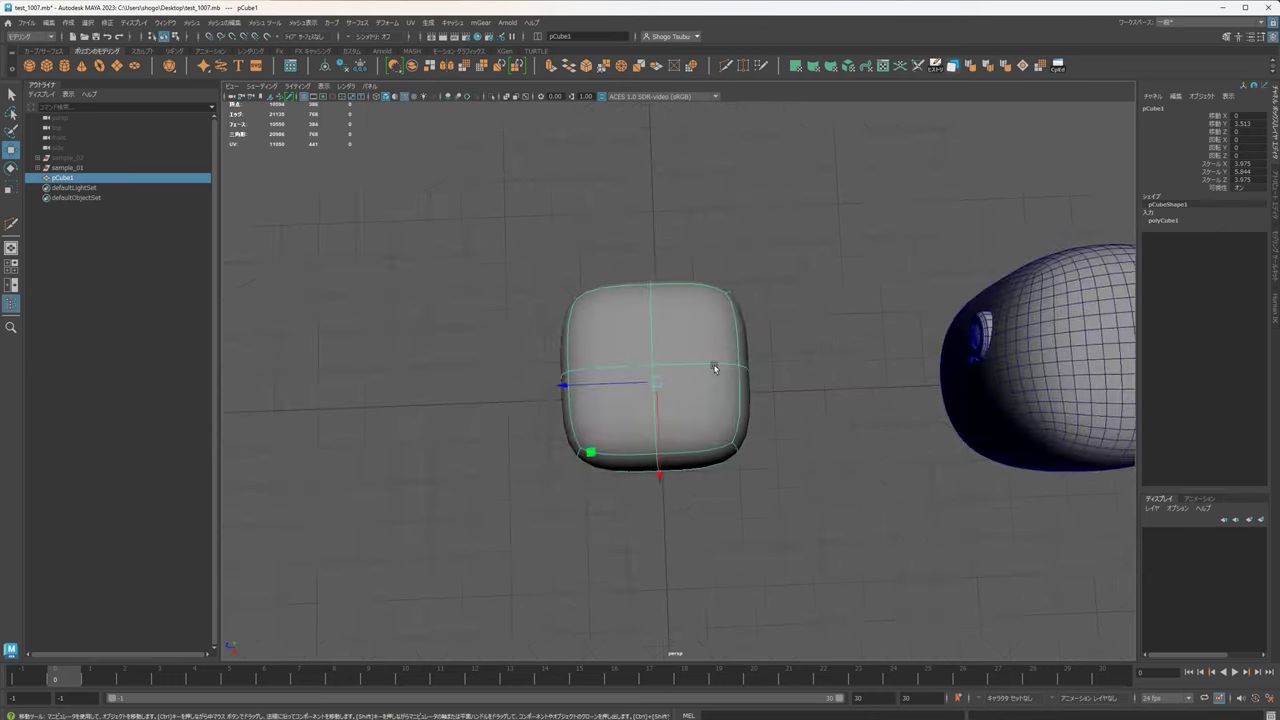
scroll(690, 356, up, 2)
alt+drag(613, 324, 611, 338)
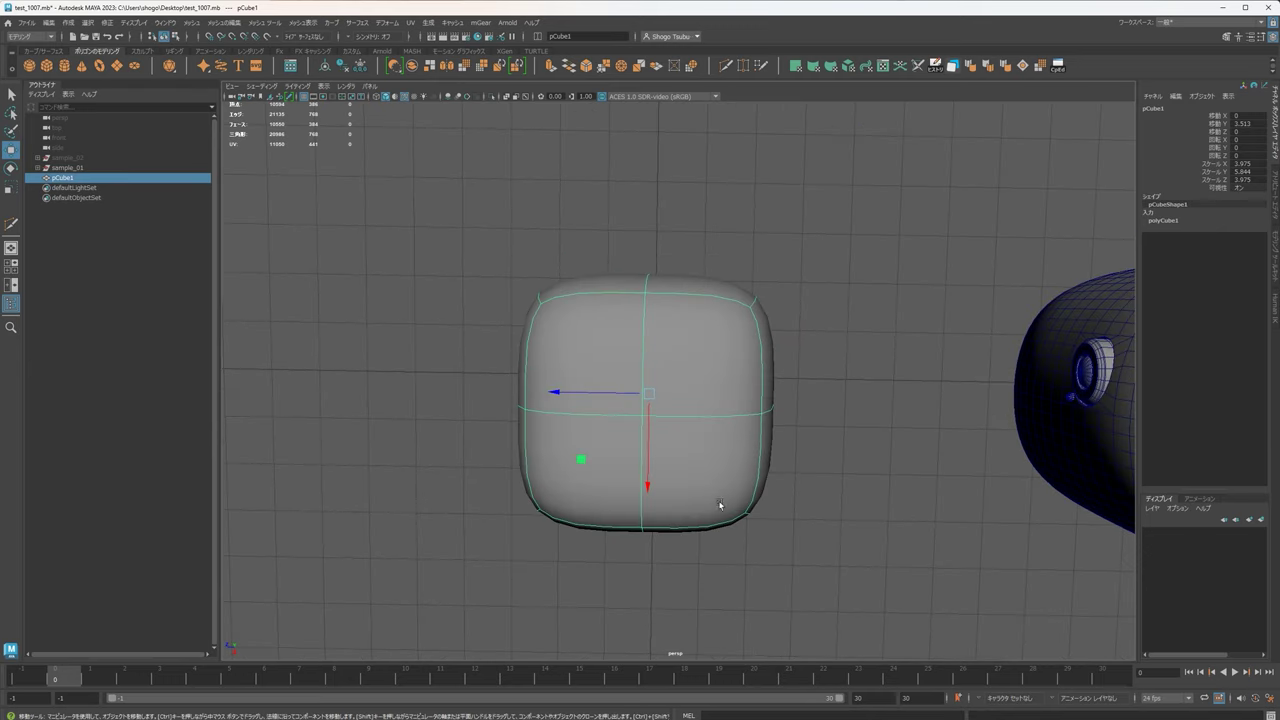
alt+middle_drag(719, 505, 782, 446)
alt+drag(698, 469, 657, 467)
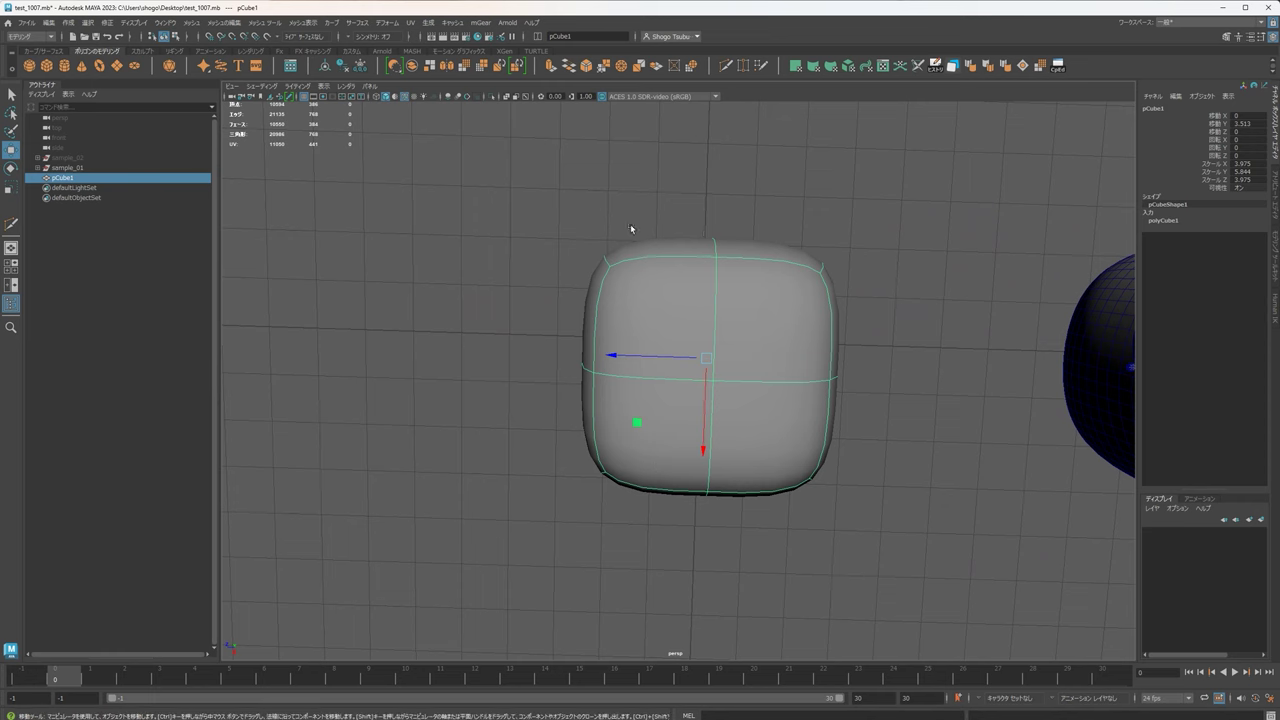
alt+drag(713, 236, 608, 344)
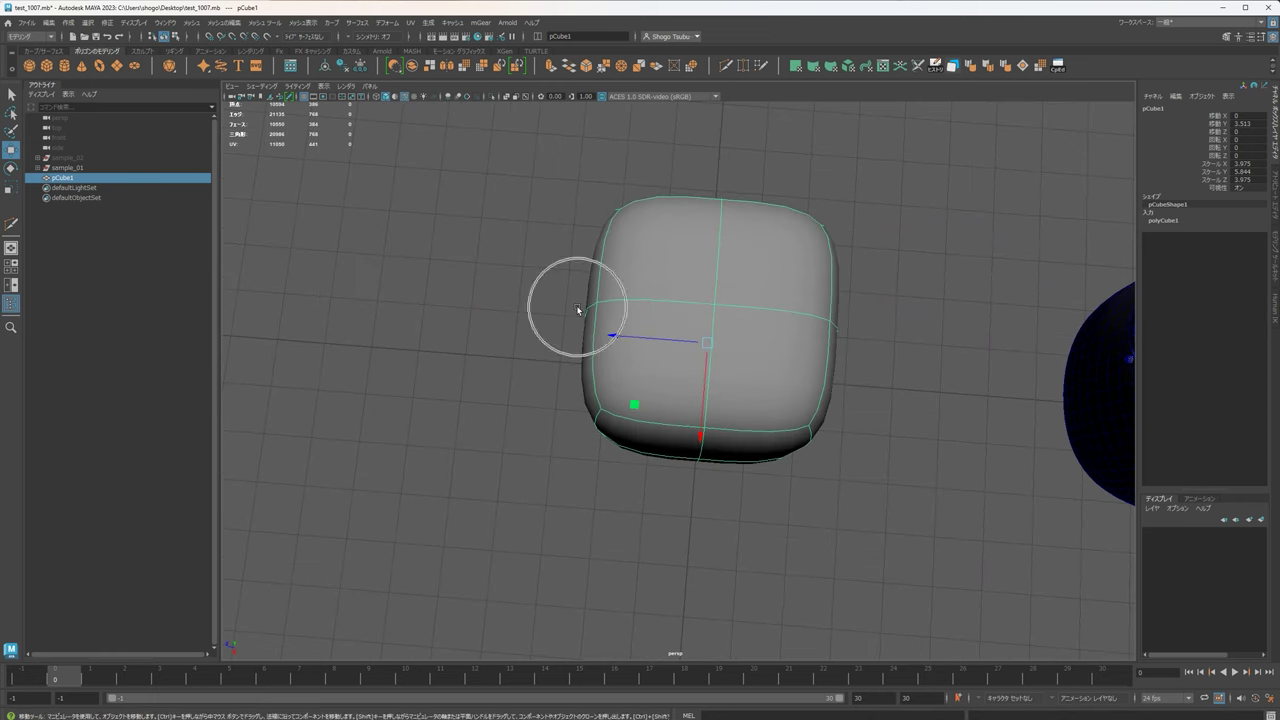
alt+middle_drag(924, 334, 448, 319)
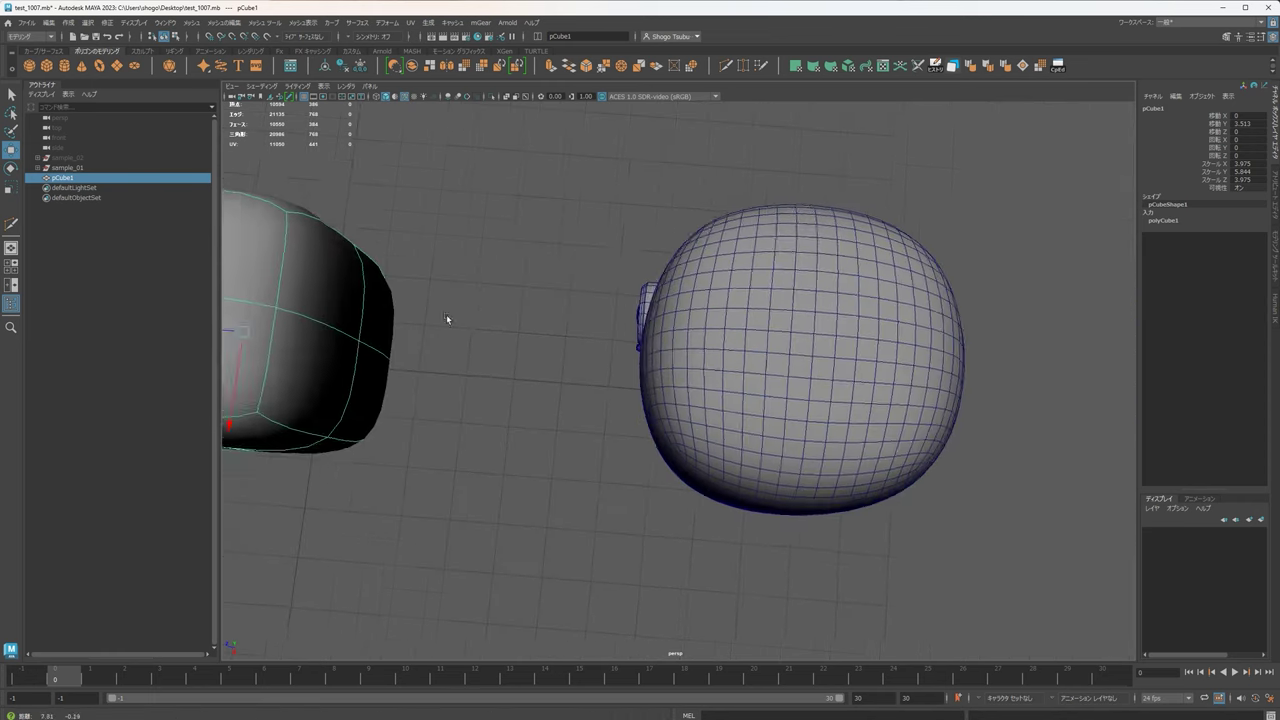
alt+drag(732, 318, 753, 387)
alt+drag(740, 296, 718, 306)
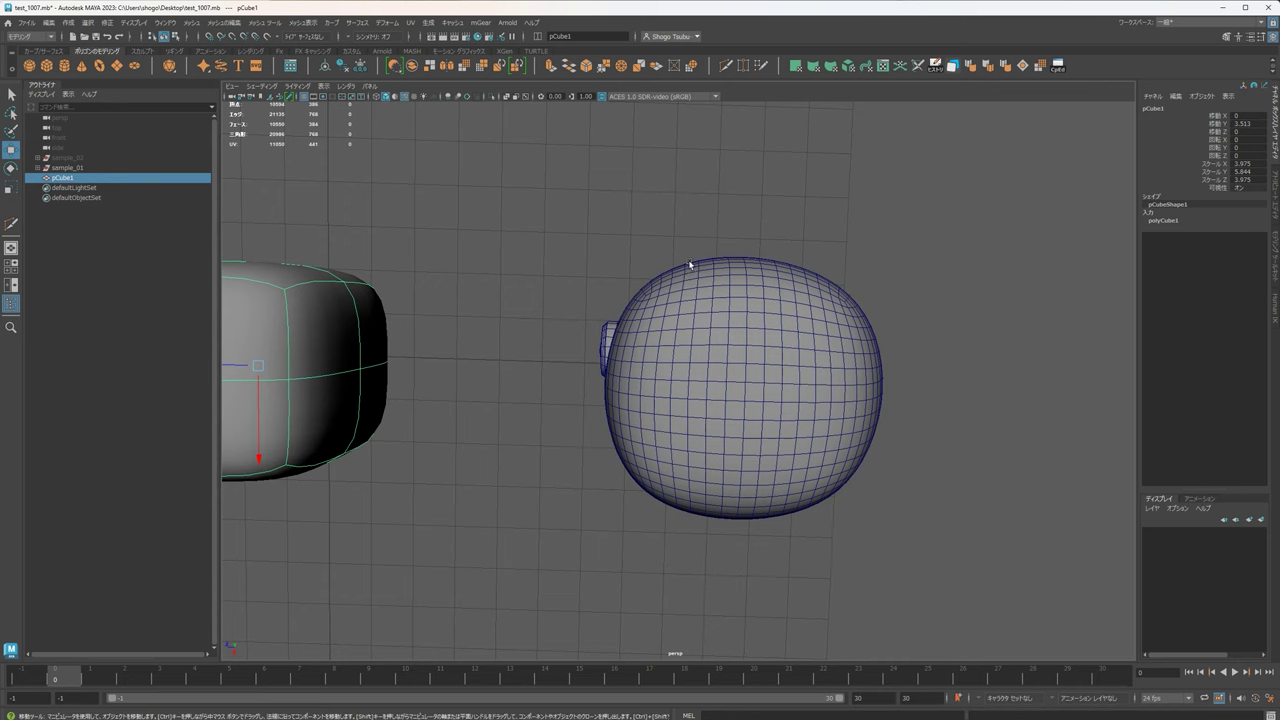
alt+drag(791, 297, 704, 237)
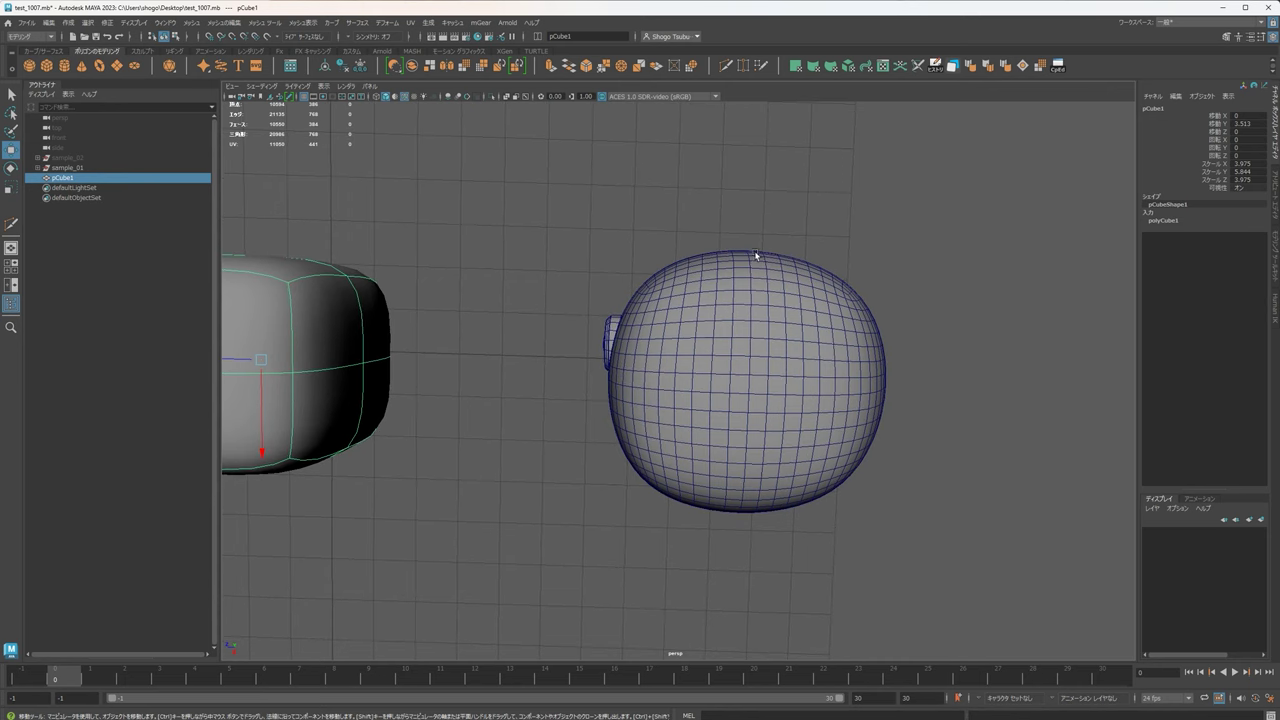
alt+drag(655, 282, 878, 358)
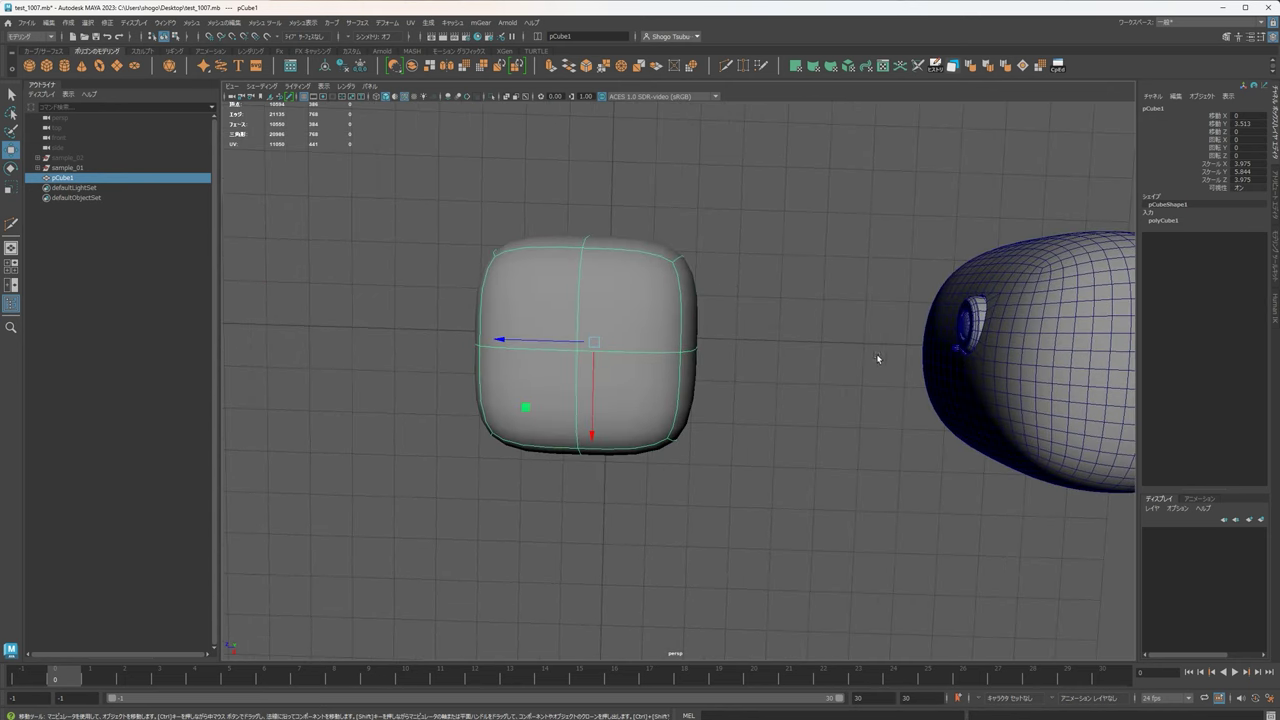
alt+right_drag(709, 347, 663, 397)
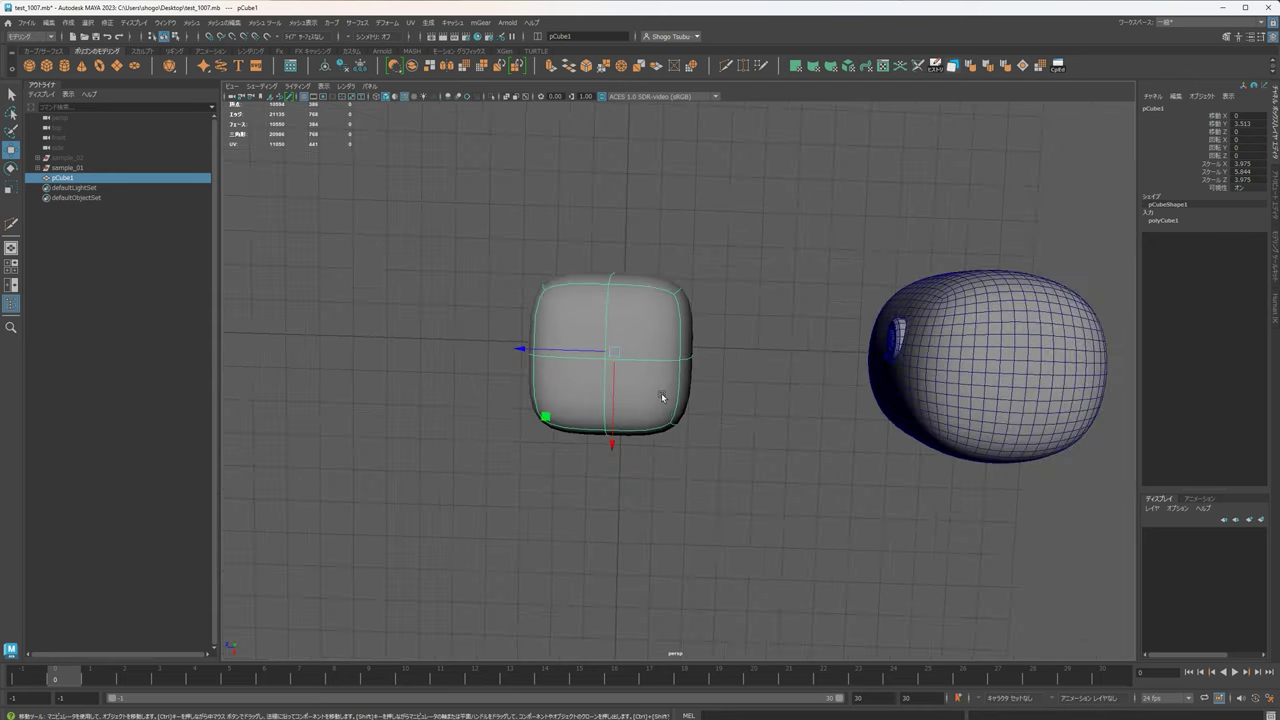
Select the block's two vertical centre edge loops and scale them outward in X and Z, by about 1.14 in Z.
alt+drag(698, 396, 674, 355)
right_drag(649, 303, 649, 278)
alt+drag(647, 318, 670, 302)
double_click(637, 310)
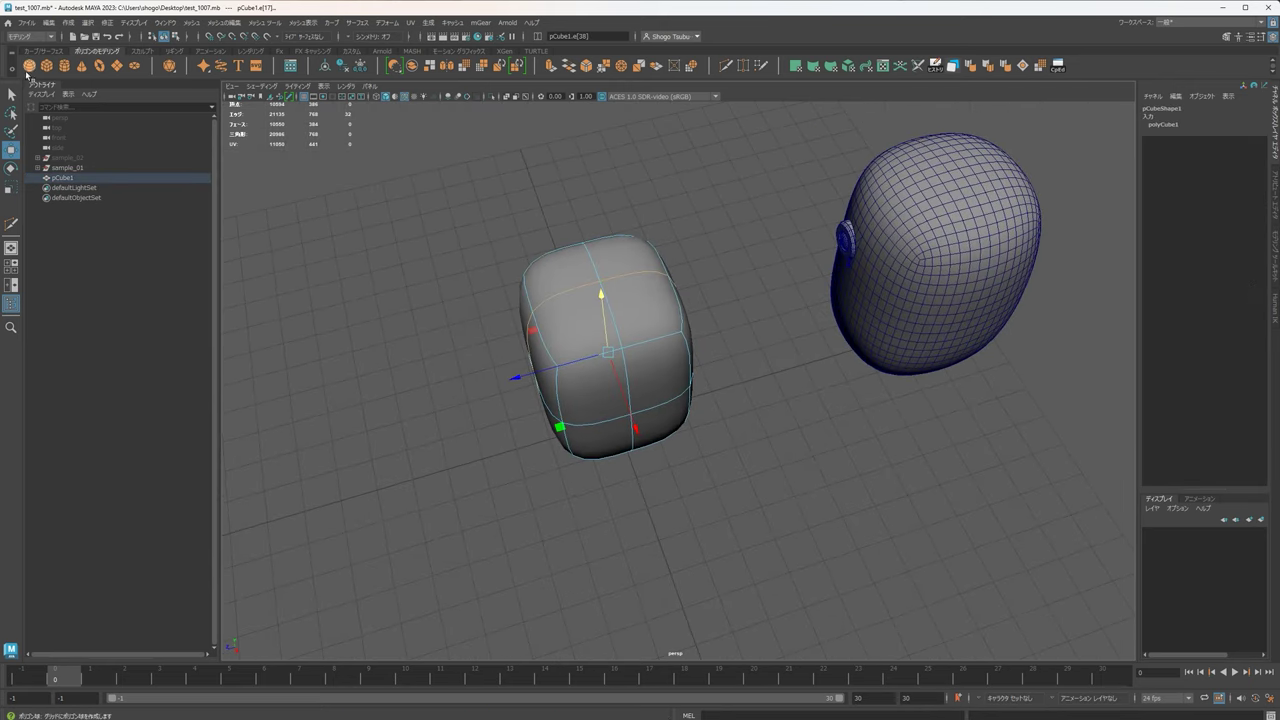
alt+drag(809, 383, 700, 442)
shift+double_click(690, 441)
key(r)
alt+right_drag(702, 444, 657, 345)
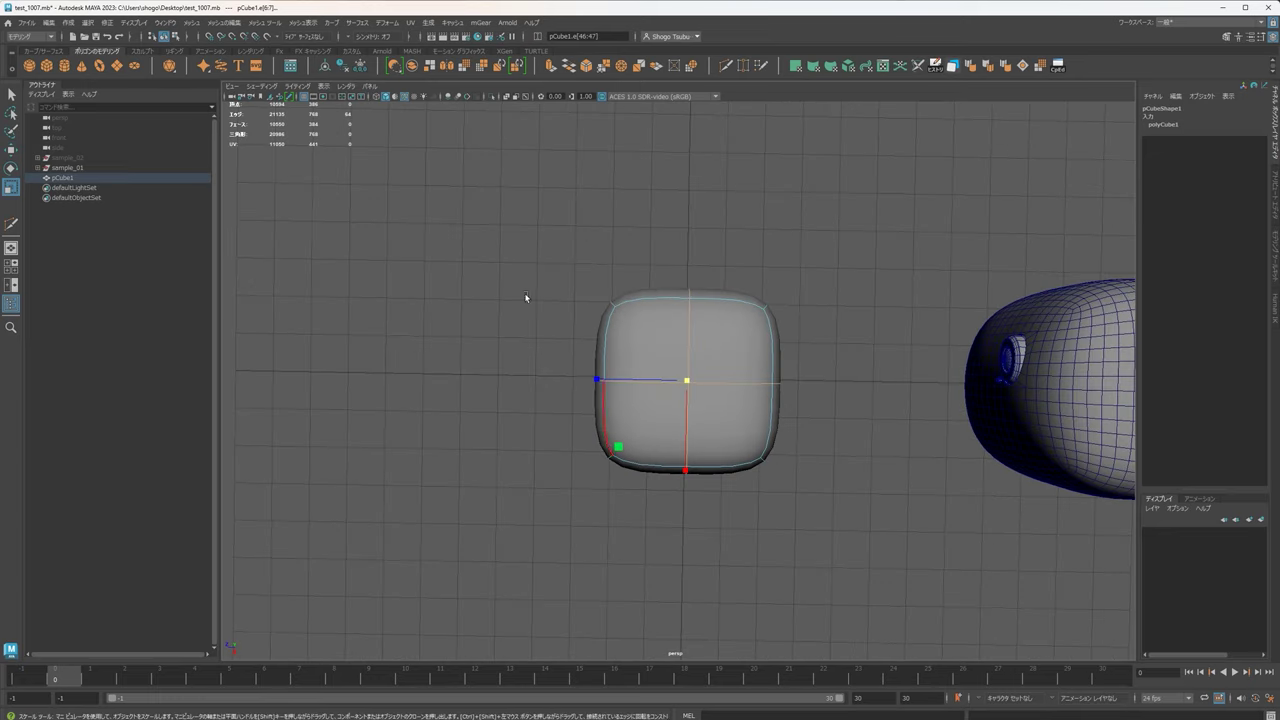
drag(690, 474, 686, 477)
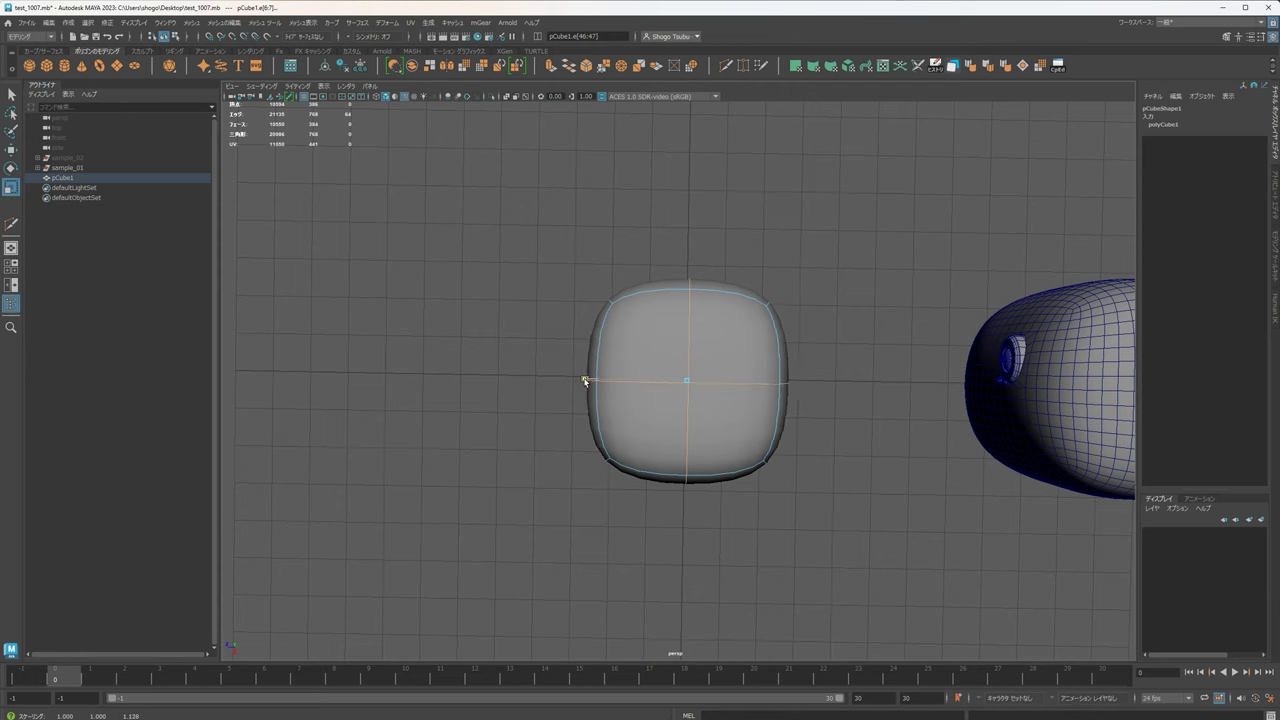
mouse_move(684, 497)
alt+mouse_down()
mouse_move(694, 417)
mouse_move(751, 417)
mouse_move(728, 486)
mouse_move(690, 500)
alt+mouse_up()
alt+drag(620, 350, 771, 278)
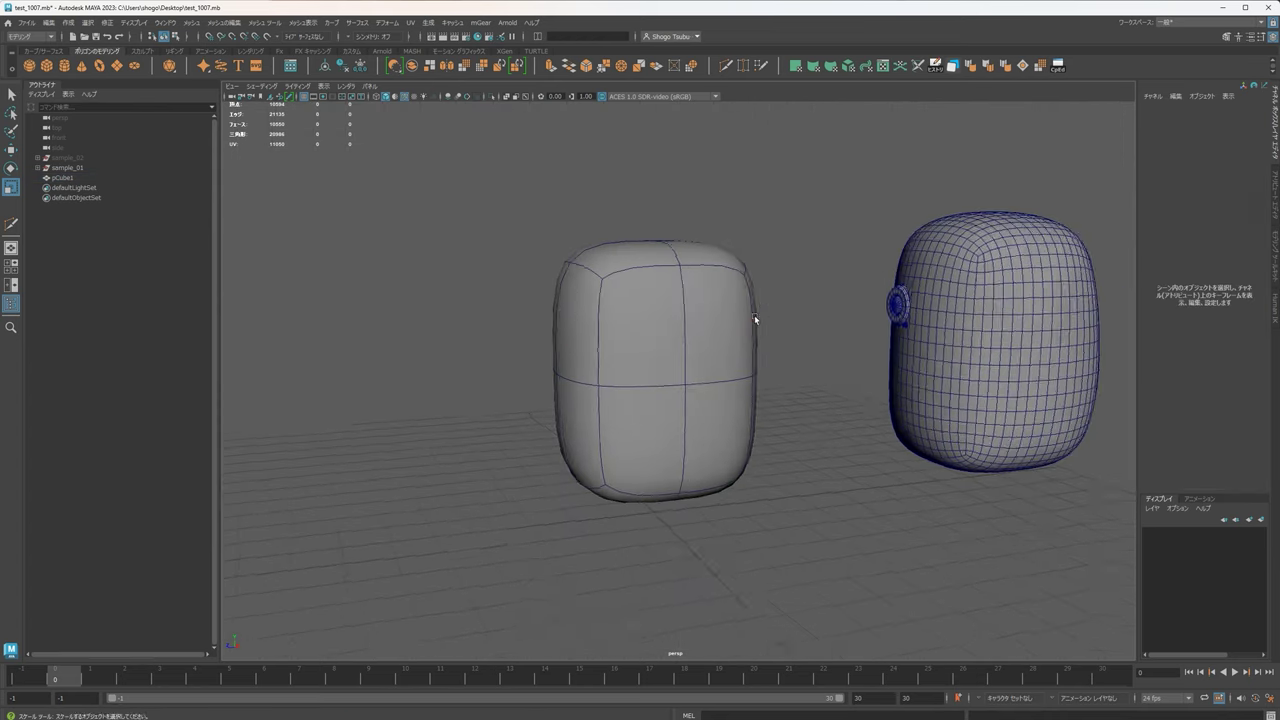
Turn off the block's smooth preview and apply the mesh Smooth operation with 1 division.
alt+drag(755, 316, 688, 317)
click(686, 317)
alt+middle_drag(717, 325, 744, 319)
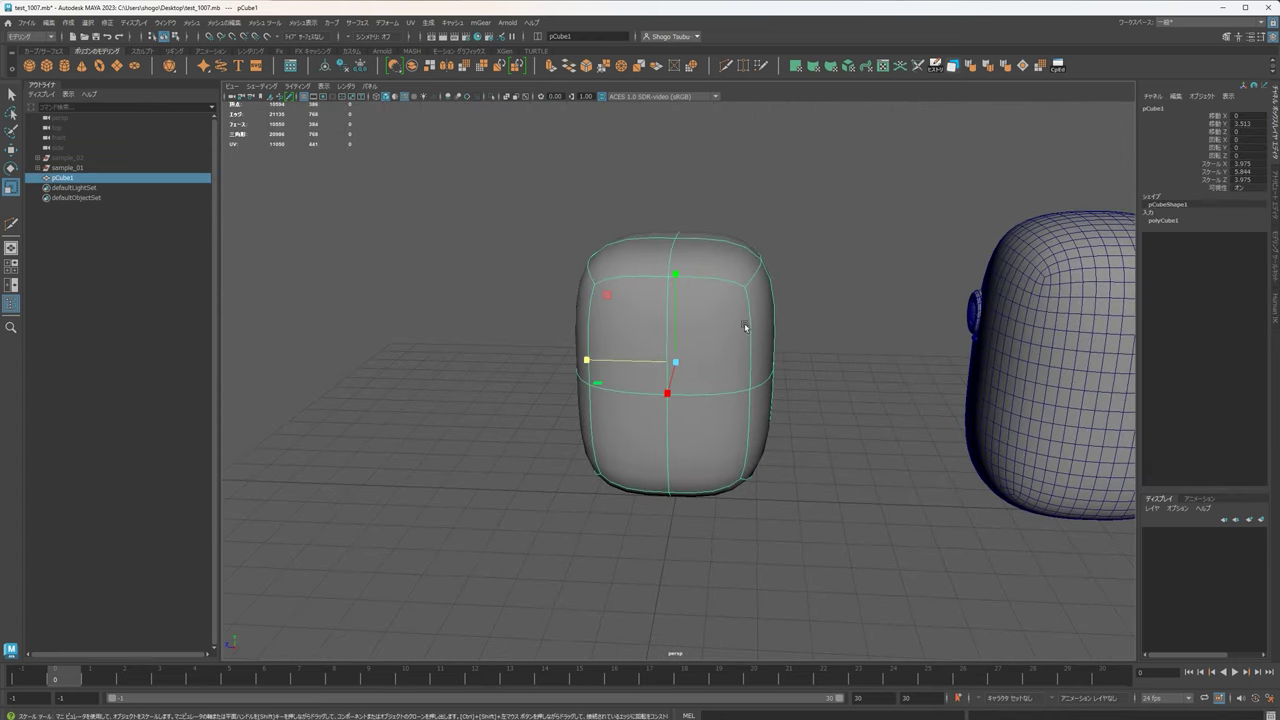
key(1)
alt+drag(733, 302, 800, 330)
click(197, 24)
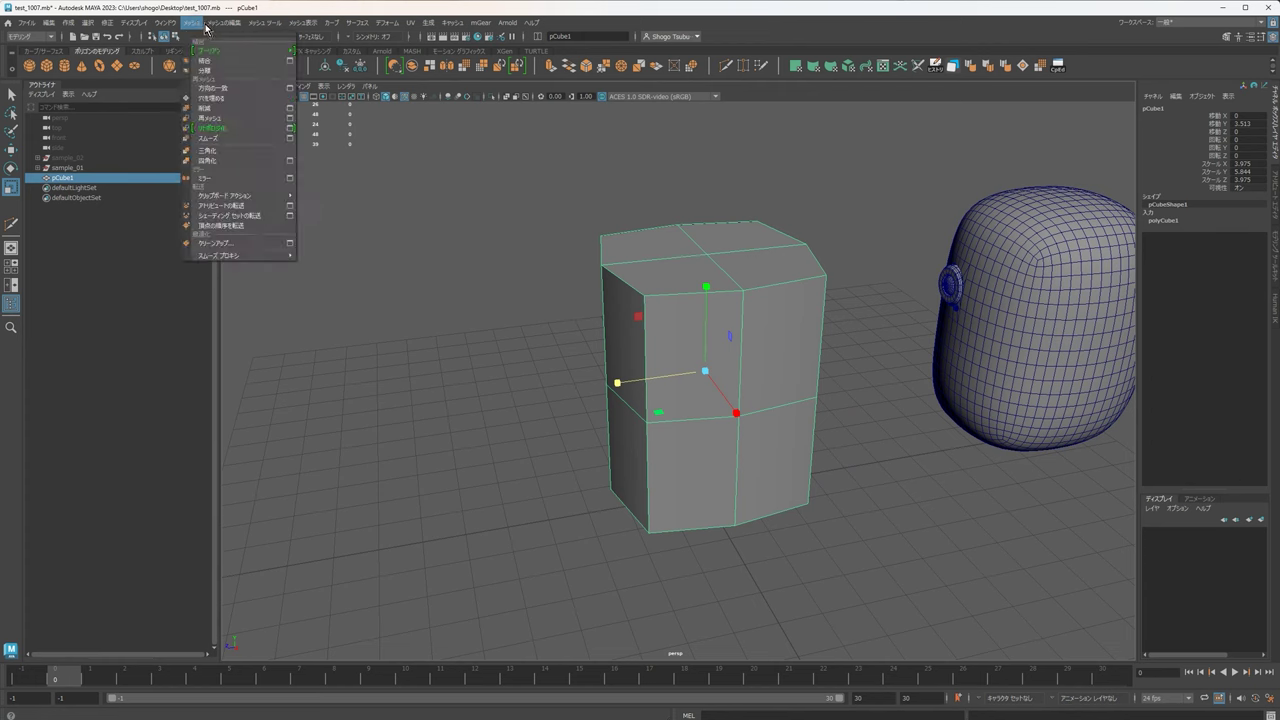
click(228, 147)
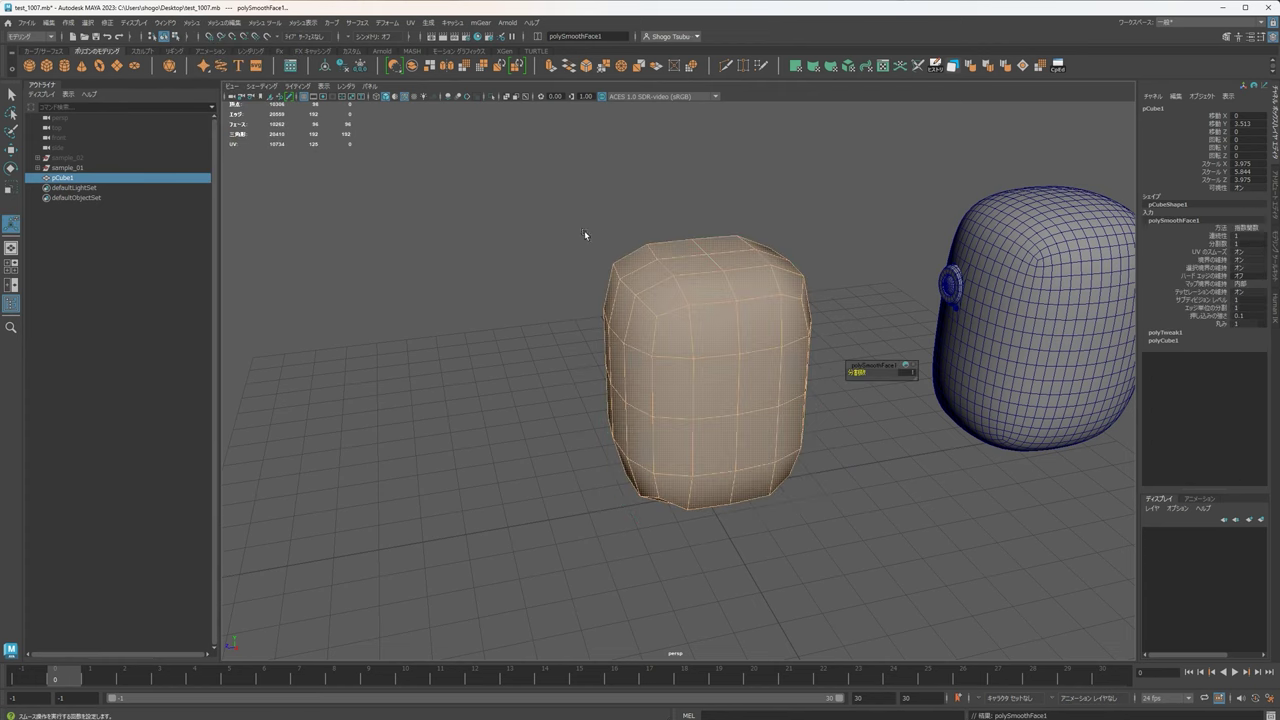
Leave the Smooth operation's face selection and select pCube1 as a whole object.
alt+drag(586, 234, 706, 294)
alt+middle_drag(706, 294, 568, 317)
right_drag(566, 325, 695, 317)
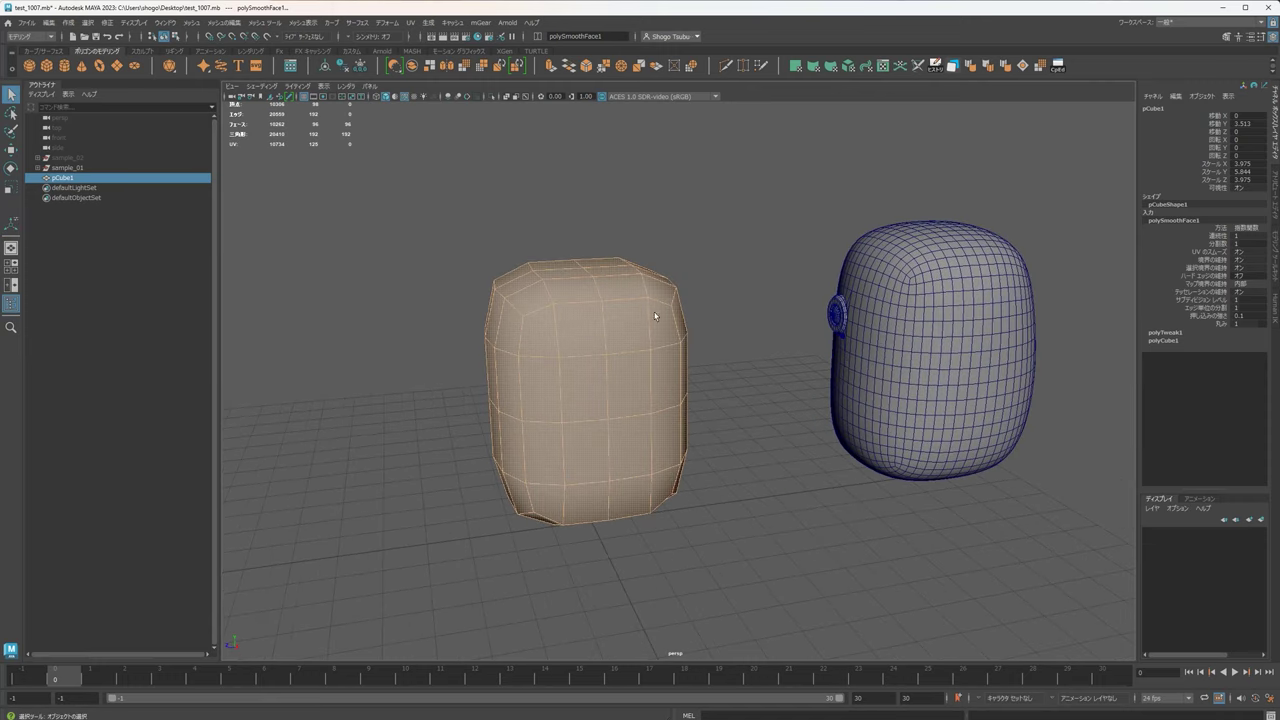
alt+drag(661, 280, 634, 281)
alt+drag(731, 421, 634, 295)
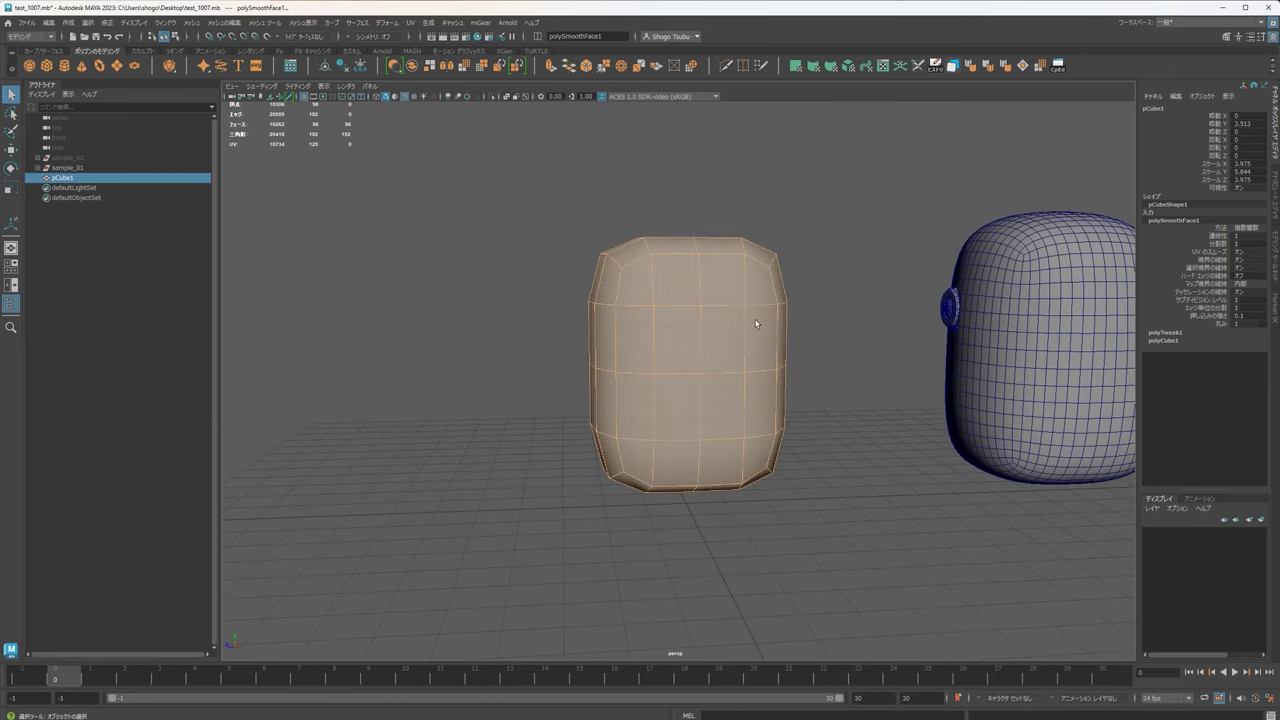
alt+middle_drag(756, 323, 722, 347)
click(60, 178)
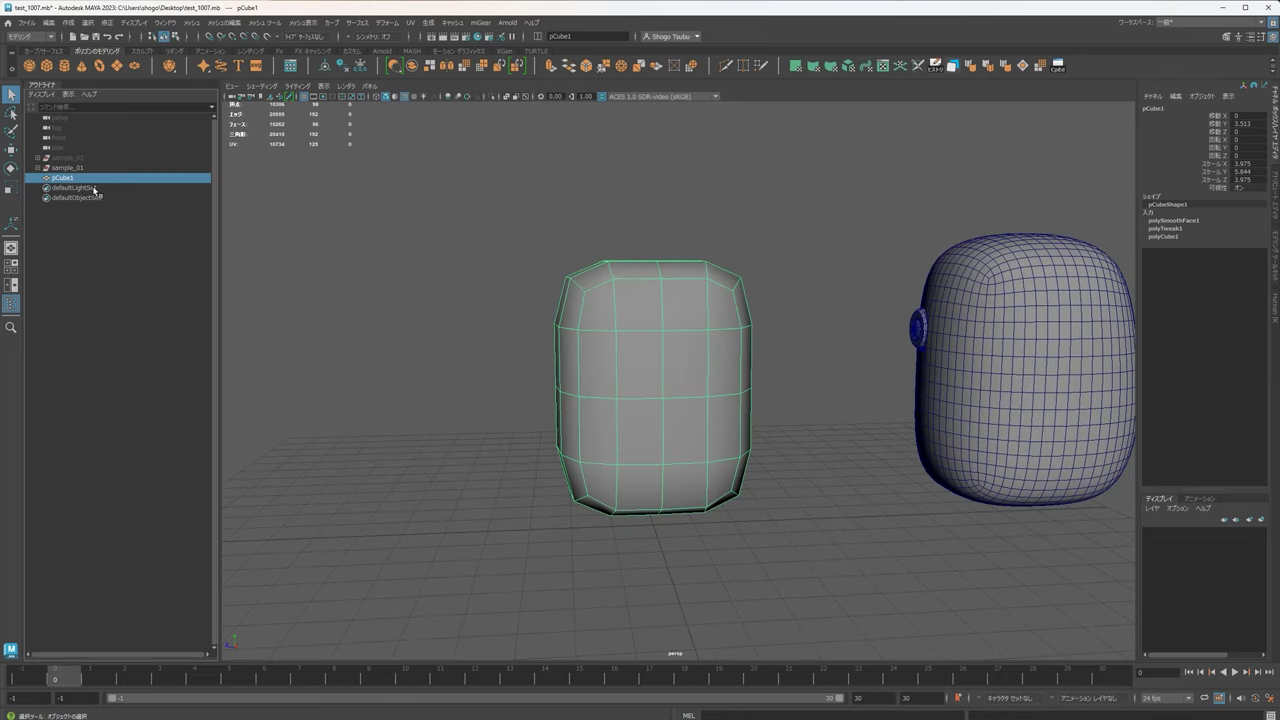
click(786, 298)
click(683, 302)
alt+drag(806, 298, 815, 305)
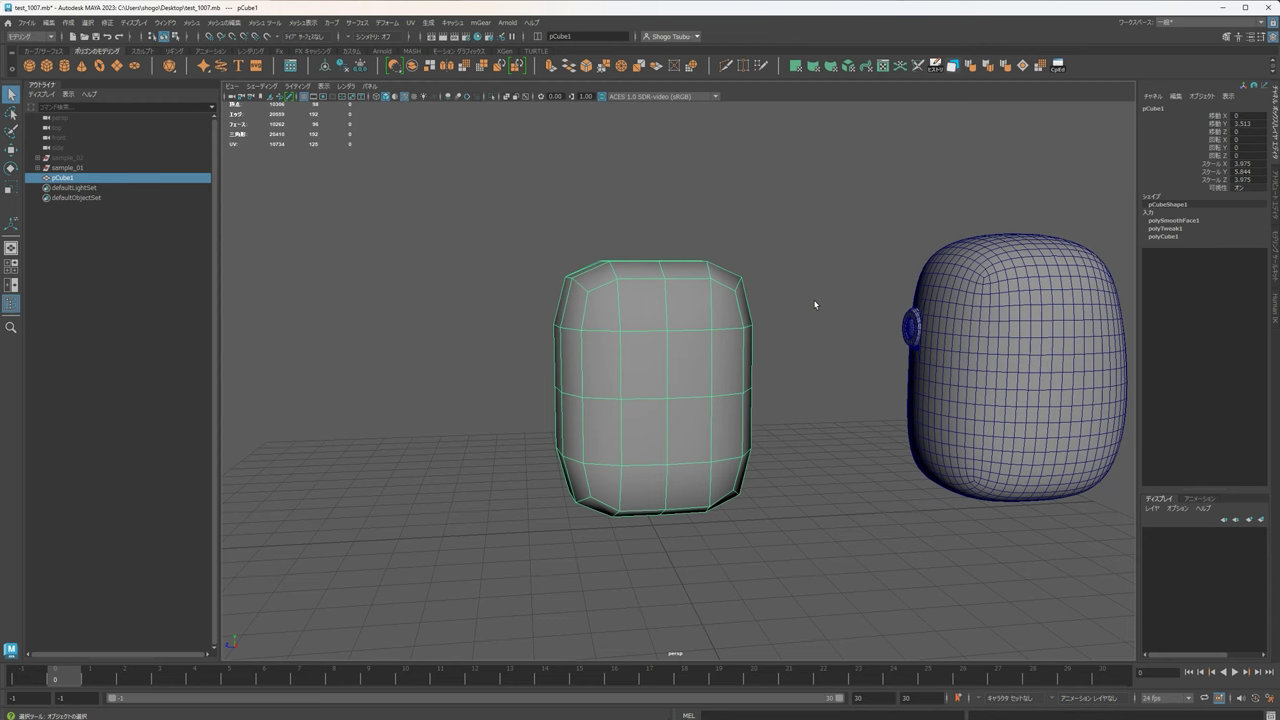
Check pCube1 with and without smooth preview and compare its side silhouette and corners with the sample body.
alt+drag(688, 308, 677, 386)
key(3)
key(1)
scroll(820, 363, down, 3)
alt+middle_drag(820, 363, 747, 367)
alt+drag(743, 371, 755, 350)
scroll(755, 348, up, 3)
alt+middle_drag(706, 344, 779, 340)
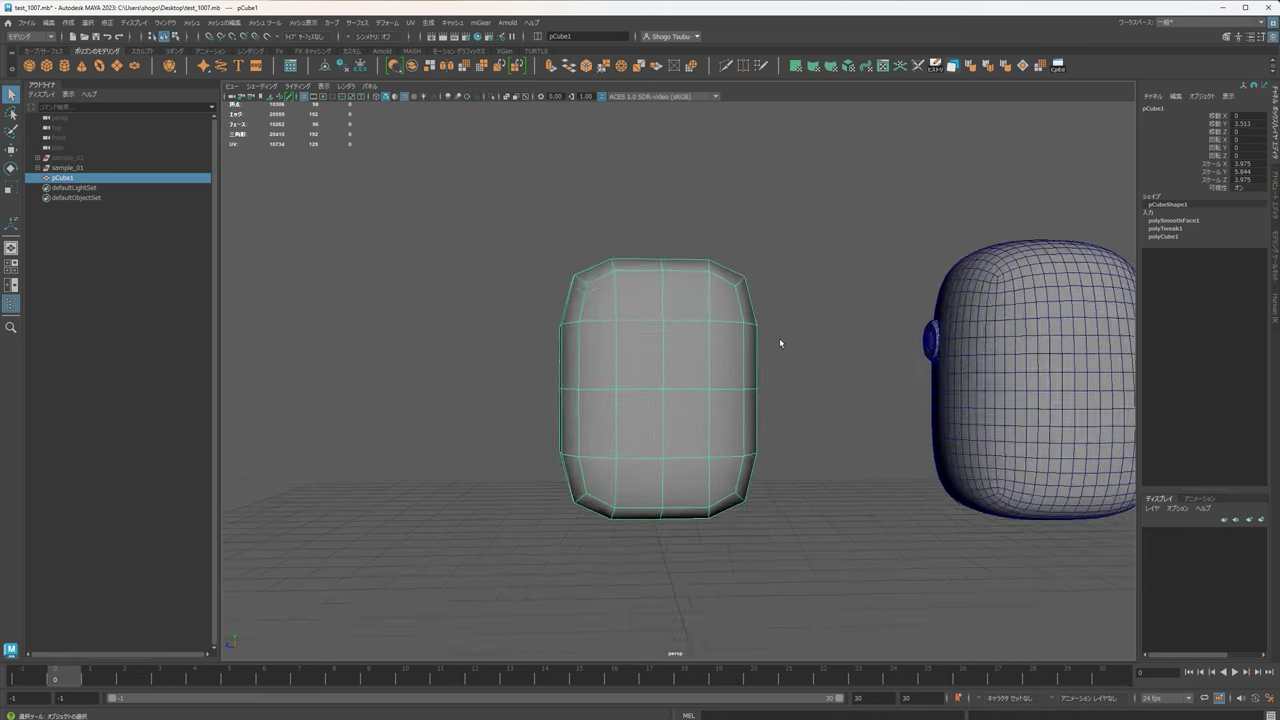
alt+drag(724, 300, 606, 268)
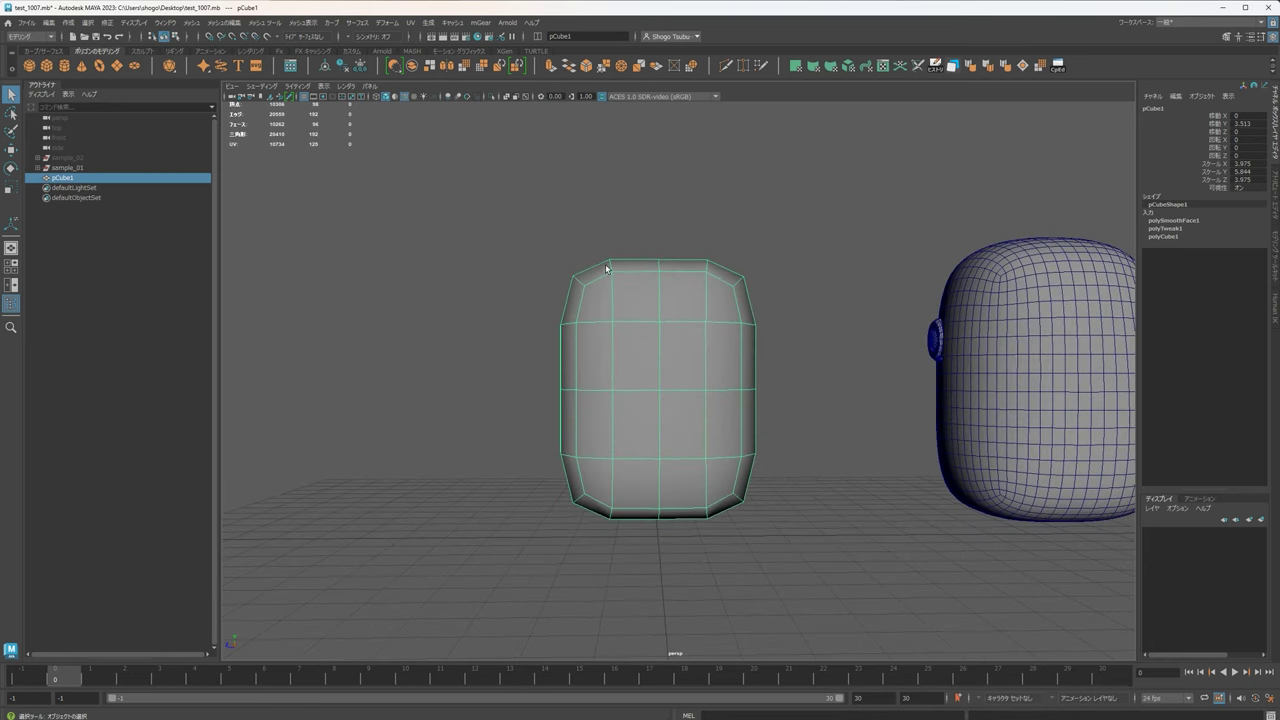
alt+drag(715, 268, 649, 272)
alt+middle_drag(790, 315, 465, 272)
alt+drag(775, 322, 718, 310)
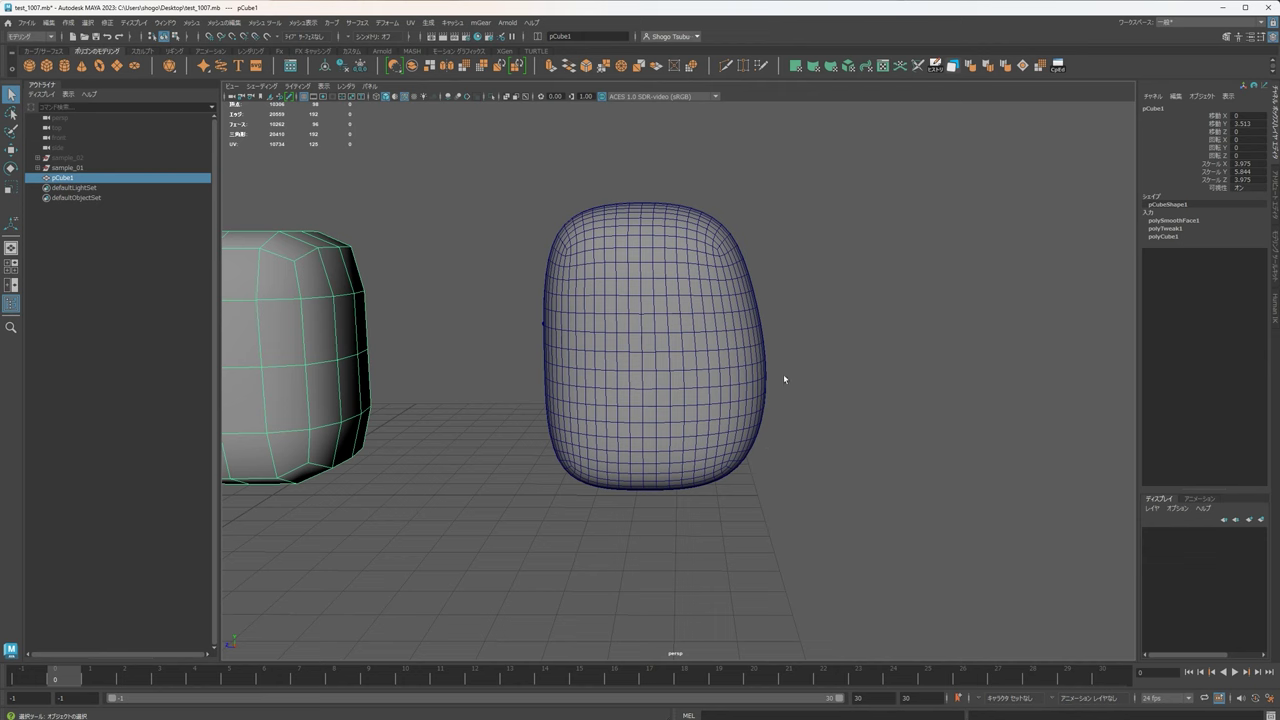
Switch pCube1 to vertex editing and raise its top centre vertices in Y with soft selection enabled.
alt+drag(754, 468, 753, 462)
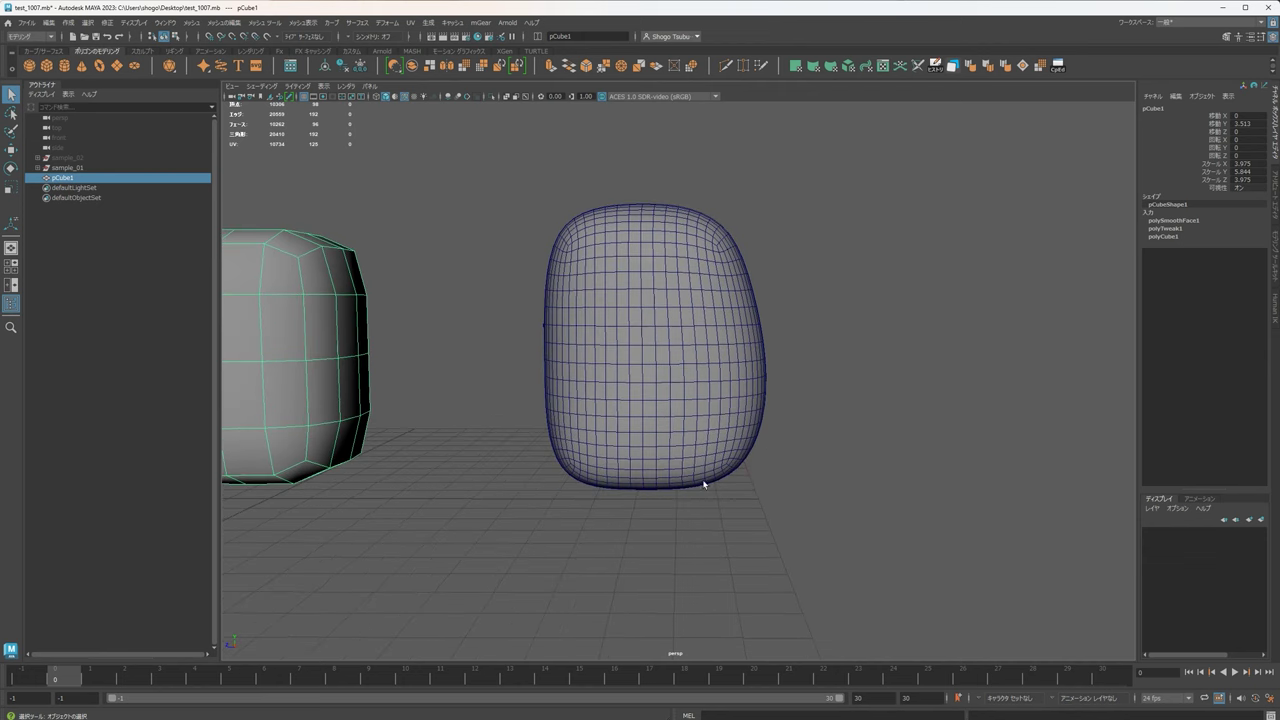
alt+middle_drag(524, 412, 821, 413)
right_drag(597, 312, 546, 310)
alt+middle_drag(546, 310, 656, 328)
alt+drag(656, 328, 684, 330)
drag(683, 287, 651, 204)
alt+middle_drag(731, 282, 688, 311)
alt+drag(688, 311, 729, 321)
key(w)
key(b)
alt+middle_drag(706, 212, 656, 229)
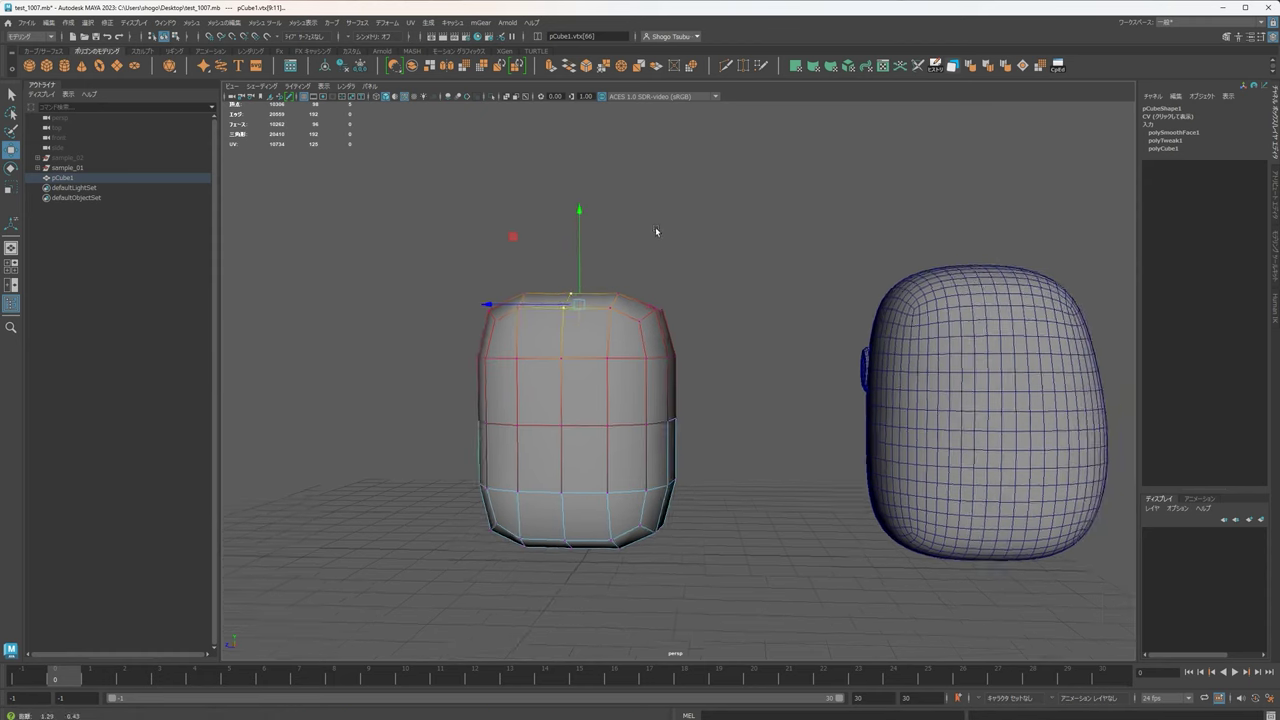
alt+drag(656, 229, 686, 229)
alt+middle_drag(664, 244, 771, 230)
drag(709, 187, 709, 170)
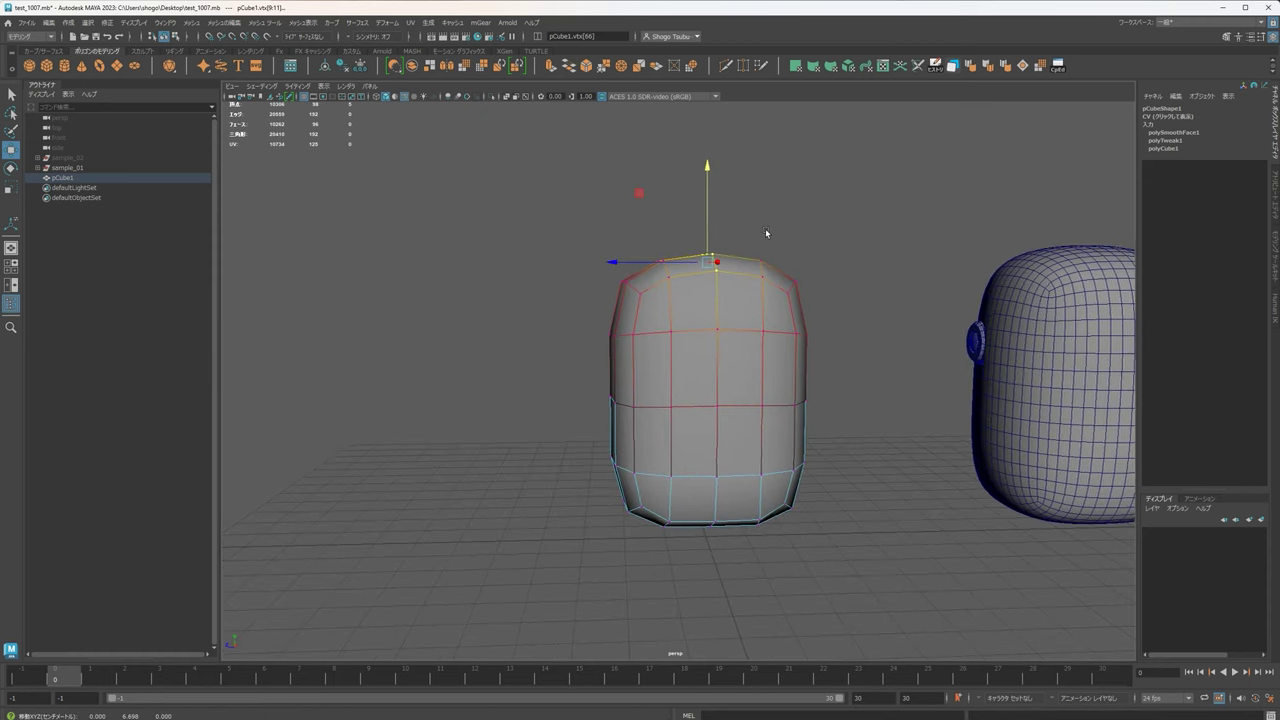
Push the body's lower back vertices slightly outward along Z with soft selection to swell the back silhouette.
drag(838, 378, 785, 428)
mouse_move(765, 335)
alt+mouse_down()
mouse_move(651, 394)
mouse_move(750, 340)
alt+mouse_up()
drag(604, 357, 611, 357)
drag(763, 446, 682, 402)
alt+drag(763, 446, 754, 471)
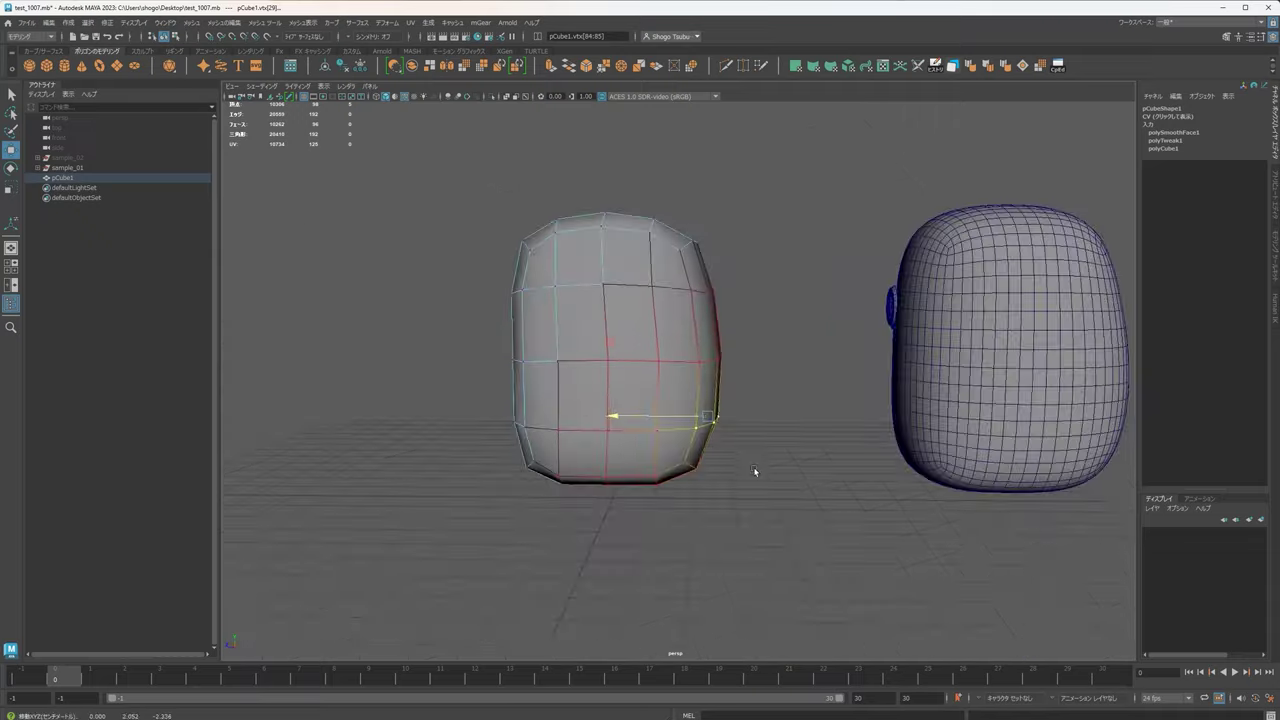
scroll(754, 471, down, 3)
drag(525, 347, 578, 394)
alt+drag(645, 428, 755, 421)
Raise the top centre vertices slightly more and view pCube1 as a whole object with smooth preview.
drag(632, 222, 686, 268)
drag(660, 168, 660, 162)
alt+drag(782, 346, 664, 376)
right_drag(634, 311, 722, 276)
alt+drag(734, 271, 739, 296)
key(3)
alt+middle_drag(739, 296, 825, 327)
alt+drag(825, 327, 647, 297)
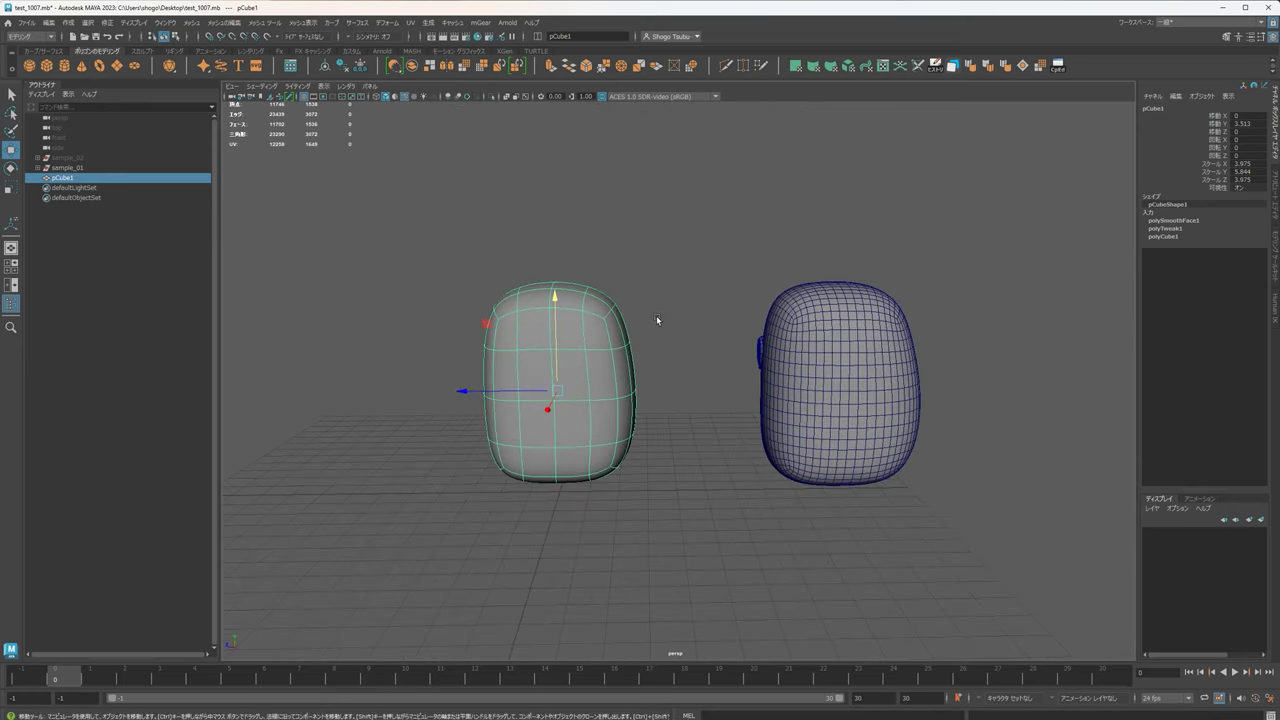
Turn off pCube1's smooth preview and select its middle horizontal vertex loop without soft selection.
alt+middle_drag(657, 320, 726, 306)
alt+right_drag(726, 306, 800, 299)
key(1)
key(F9)
mouse_move(800, 299)
alt+mouse_down()
mouse_move(829, 291)
mouse_move(790, 320)
alt+mouse_up()
click(829, 291)
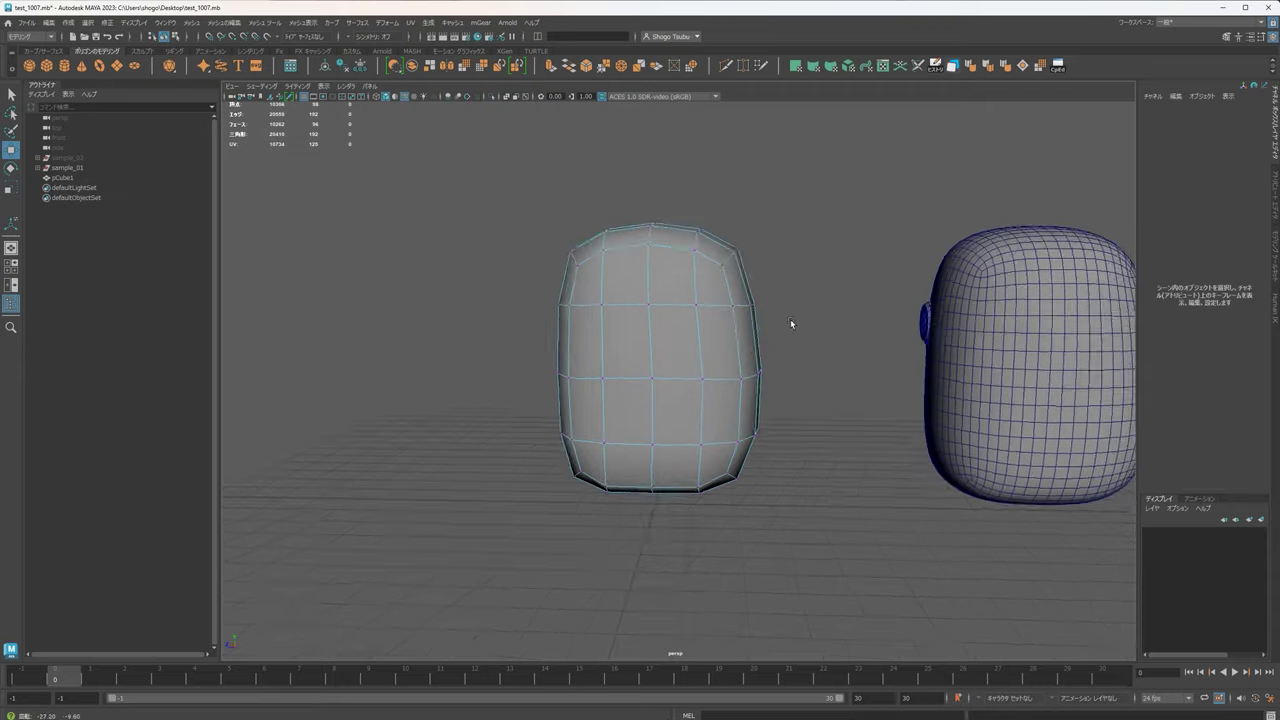
alt+middle_drag(728, 349, 748, 311)
mouse_move(748, 311)
alt+mouse_down()
mouse_move(774, 311)
mouse_move(723, 300)
mouse_move(817, 323)
mouse_move(720, 307)
mouse_move(745, 300)
mouse_move(700, 312)
mouse_move(738, 321)
alt+mouse_up()
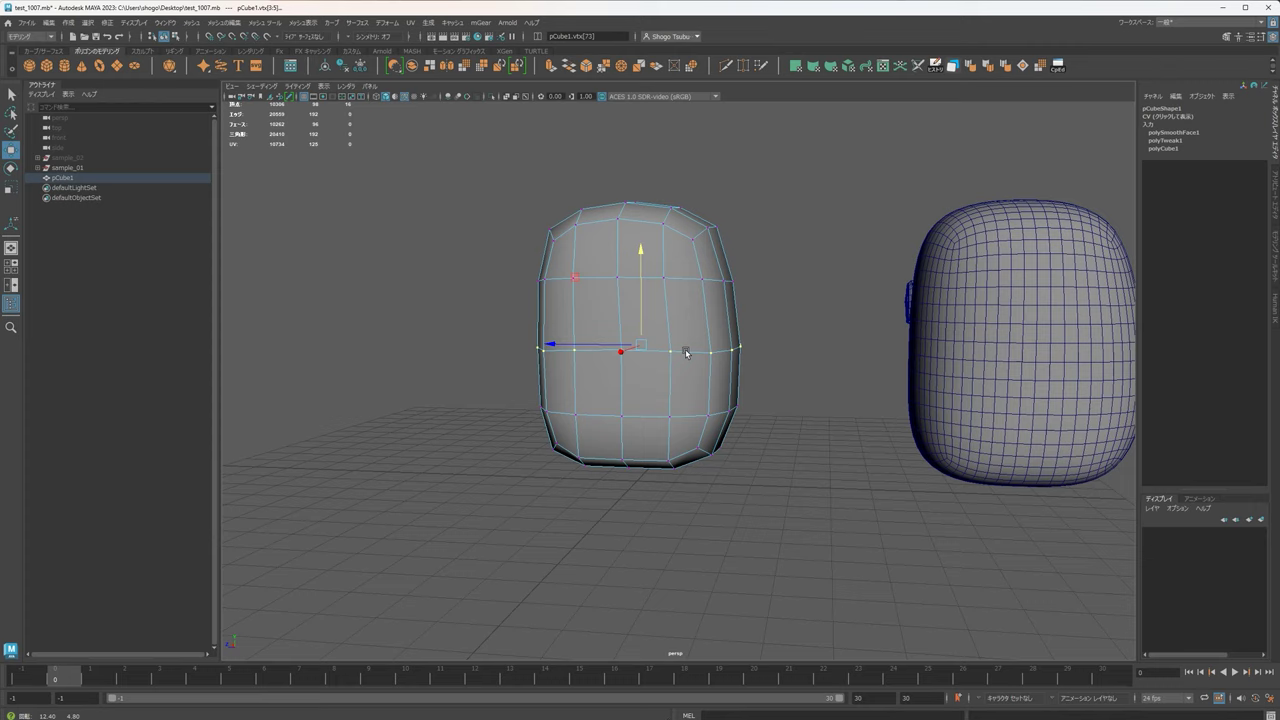
alt+drag(686, 353, 711, 360)
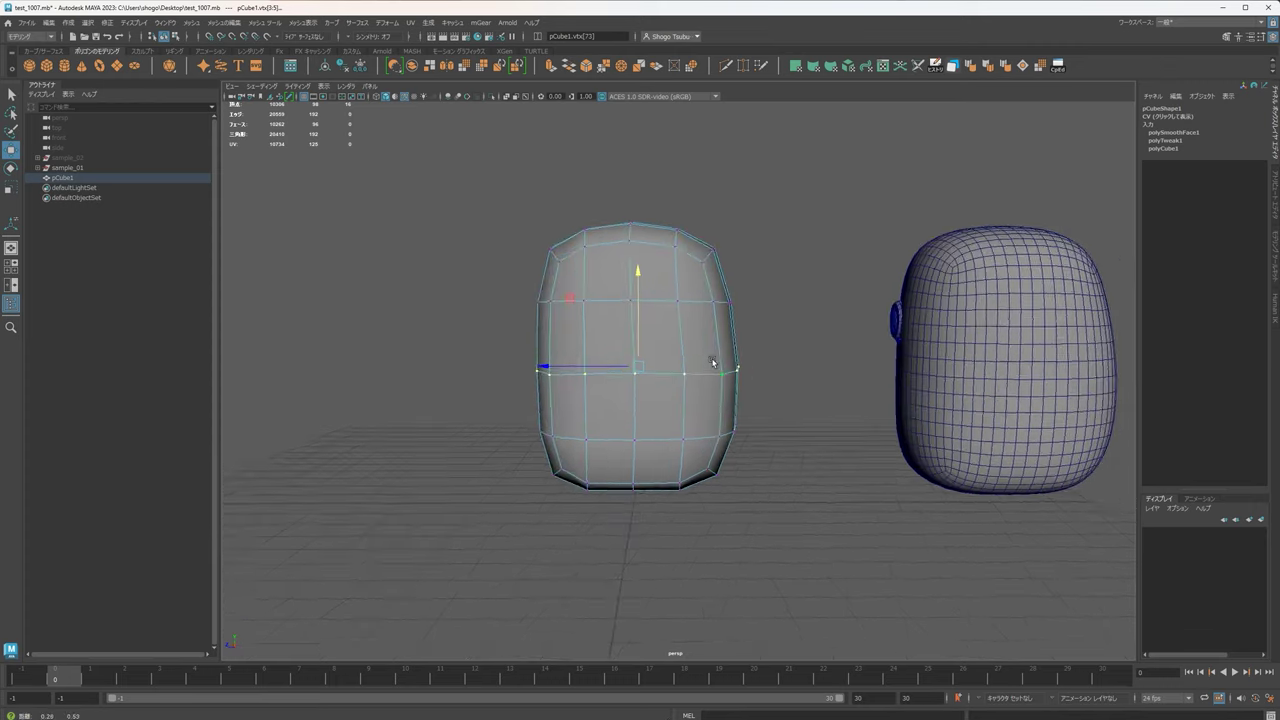
Change to the side view and frame pCube1 with its middle vertex loop still selected.
alt+middle_drag(711, 360, 770, 306)
alt+right_drag(770, 306, 820, 308)
alt+middle_drag(820, 308, 723, 304)
right_click(701, 290)
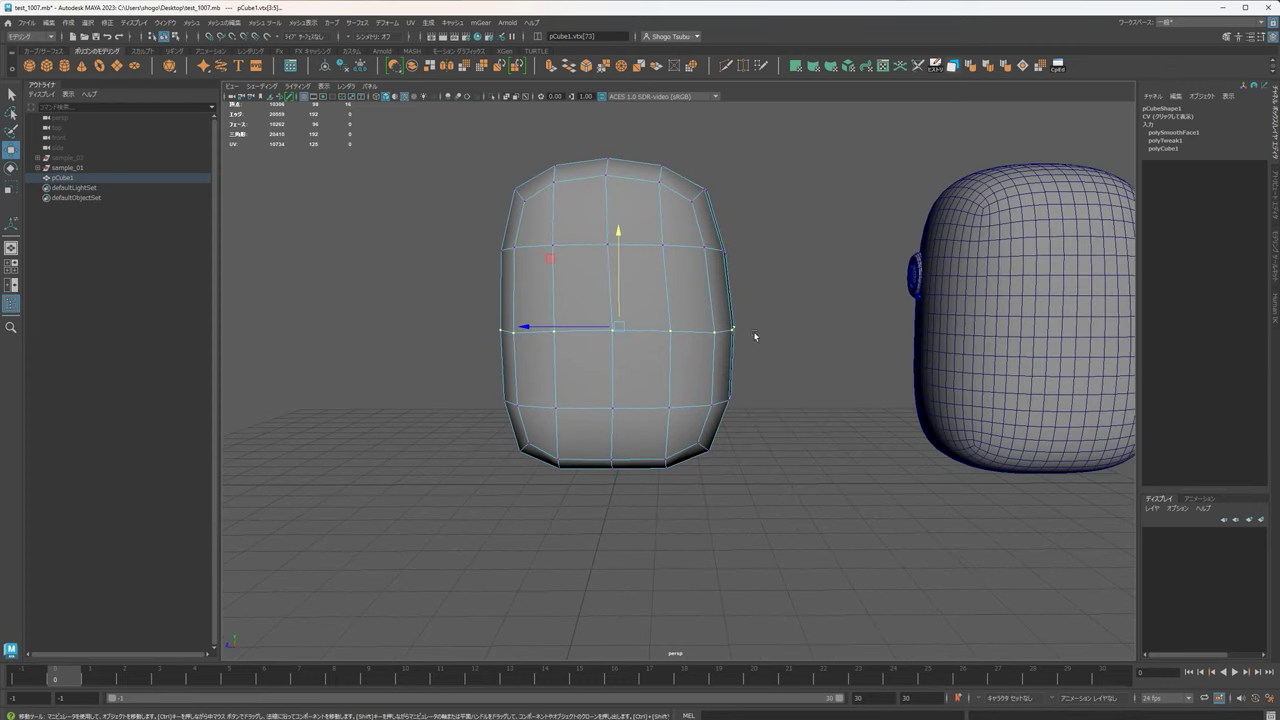
key(space)
key(space)
key(space)
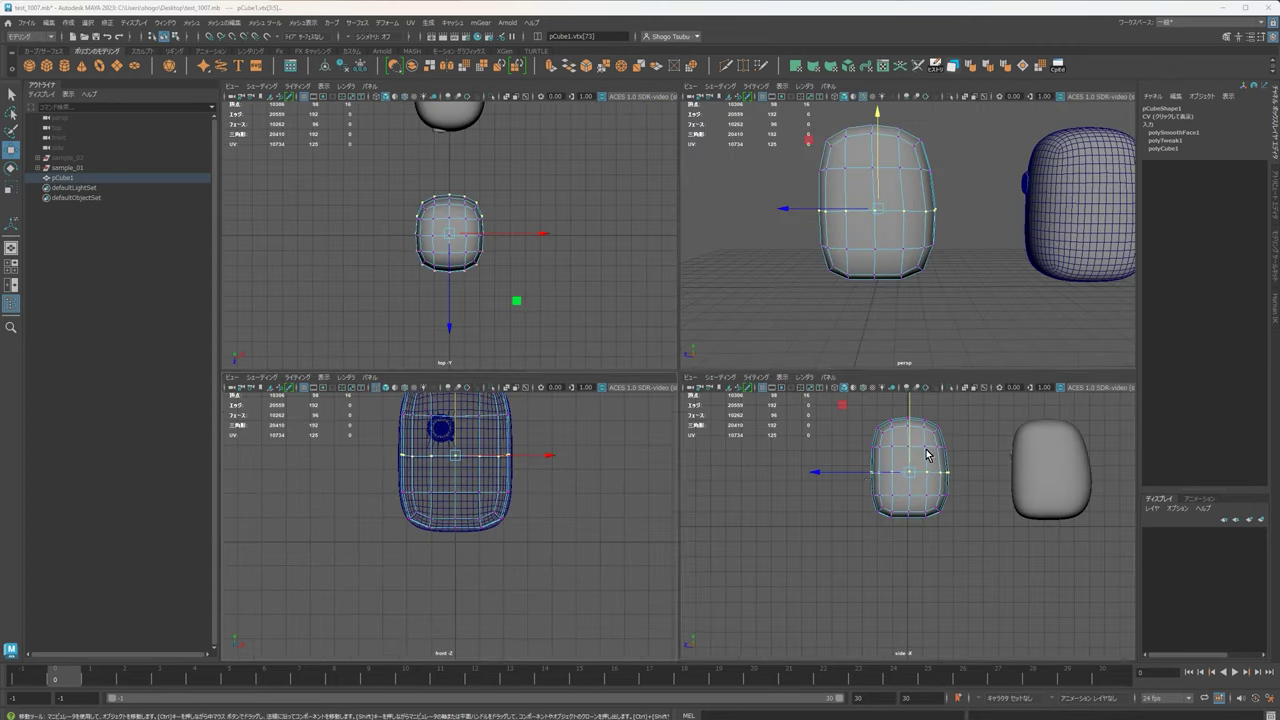
key(space)
alt+middle_drag(769, 289, 749, 400)
alt+right_drag(749, 400, 806, 349)
scroll(732, 321, up, 2)
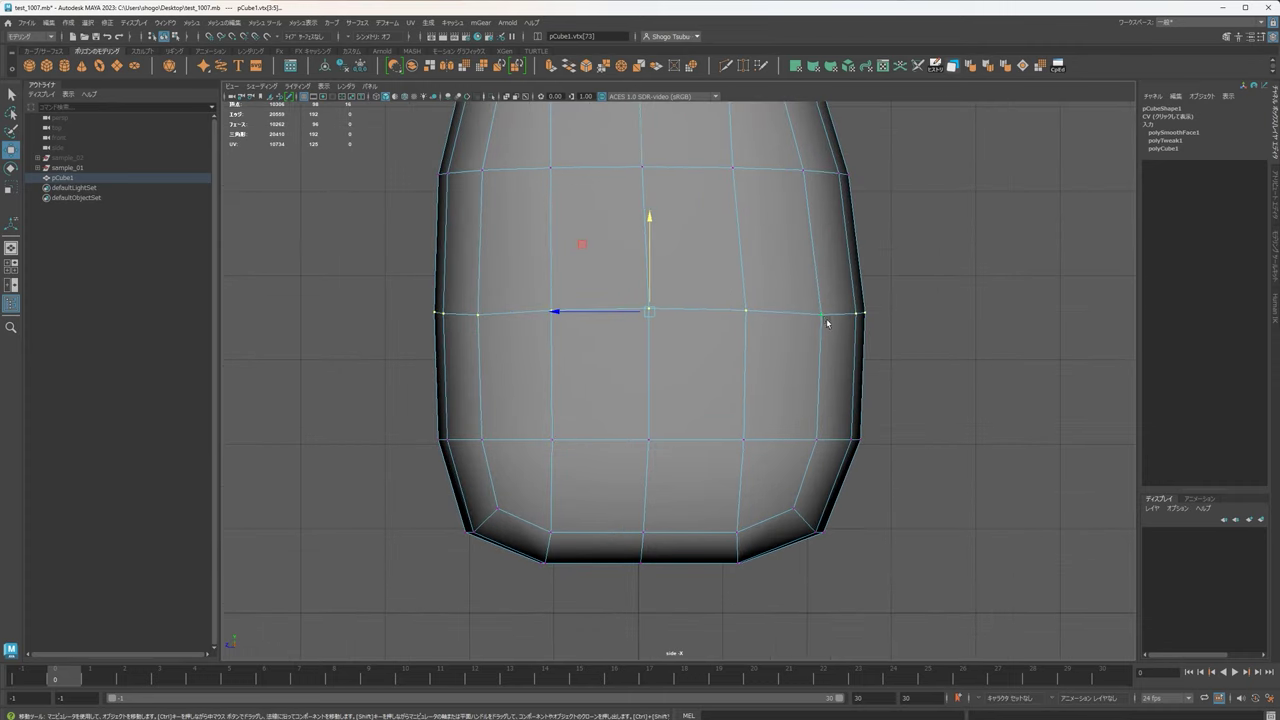
Flatten the middle horizontal vertex loop by scaling it to 0 in Y.
scroll(866, 326, down, 4)
alt+middle_drag(772, 322, 786, 349)
scroll(746, 354, up, 2)
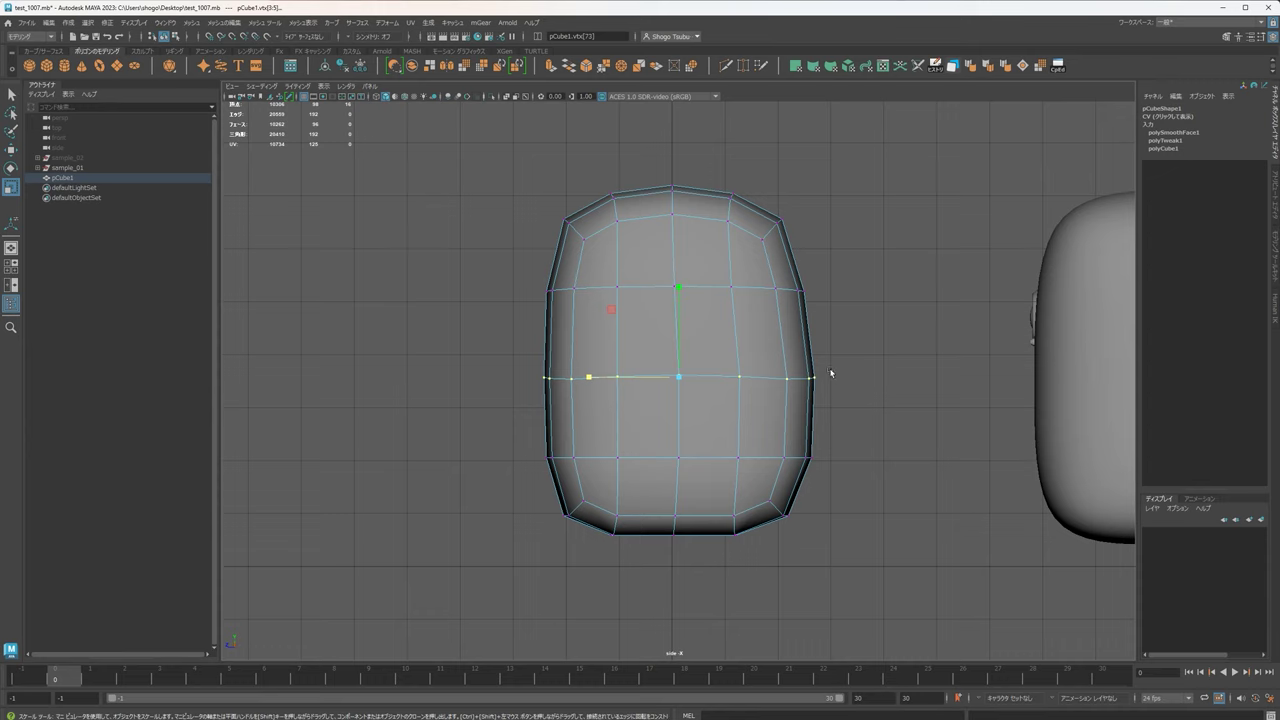
alt+middle_drag(808, 317, 811, 337)
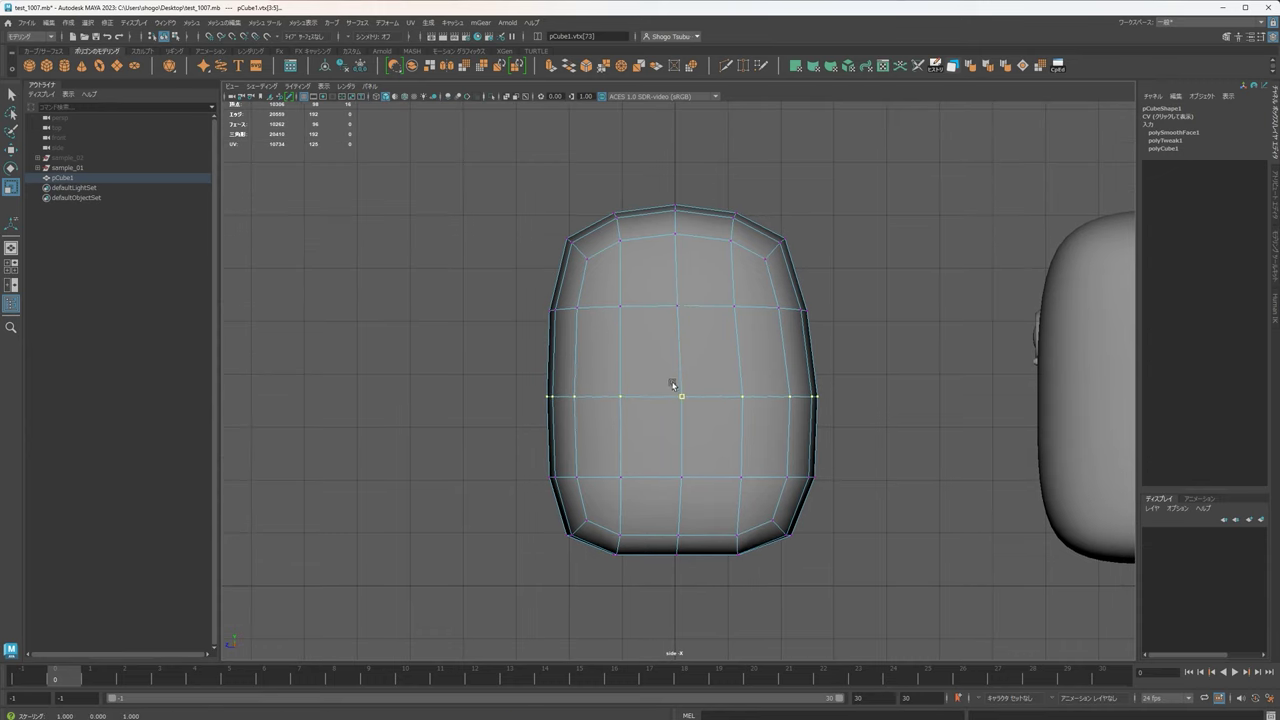
click(679, 217)
Scale the lower horizontal vertex loop flat in Y and the vertical centre vertex loop flat in Z.
alt+middle_drag(870, 319, 882, 225)
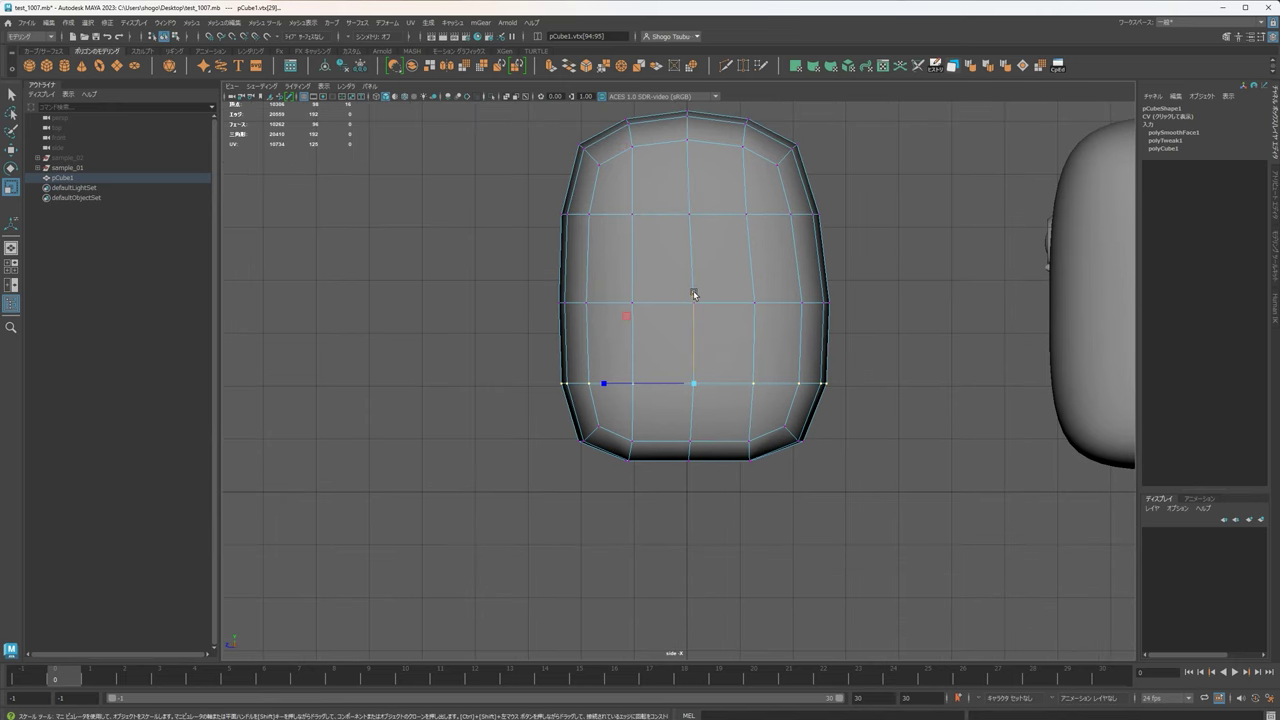
drag(695, 293, 690, 369)
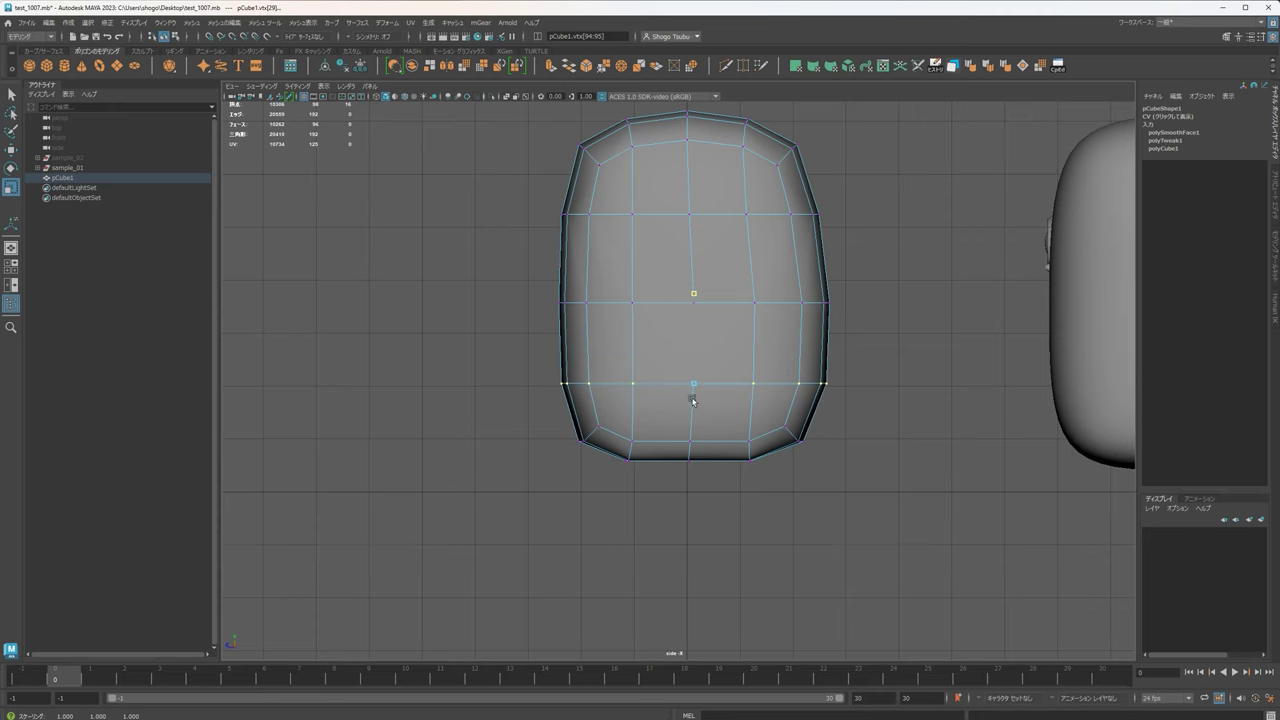
alt+middle_drag(816, 215, 796, 304)
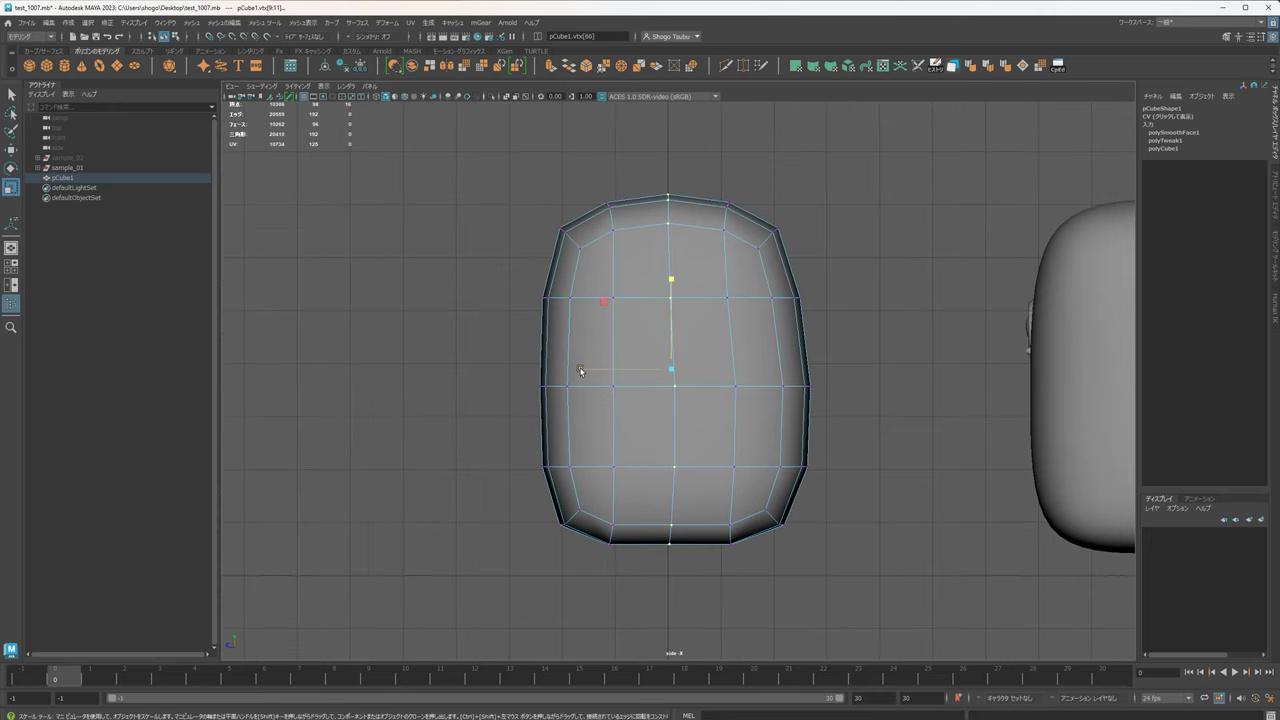
drag(580, 370, 628, 376)
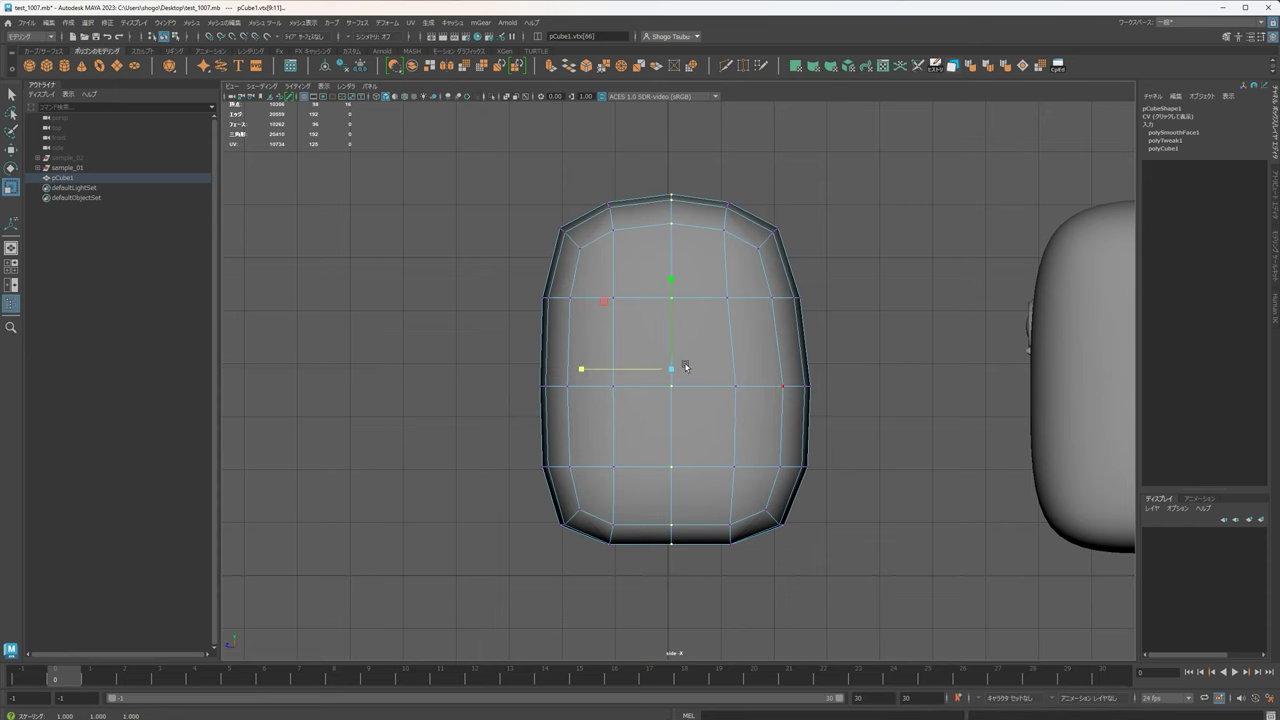
Try to scale the vertical vertex loop just behind the centre flat in Z.
alt+middle_drag(770, 335, 730, 260)
alt+middle_drag(677, 118, 685, 154)
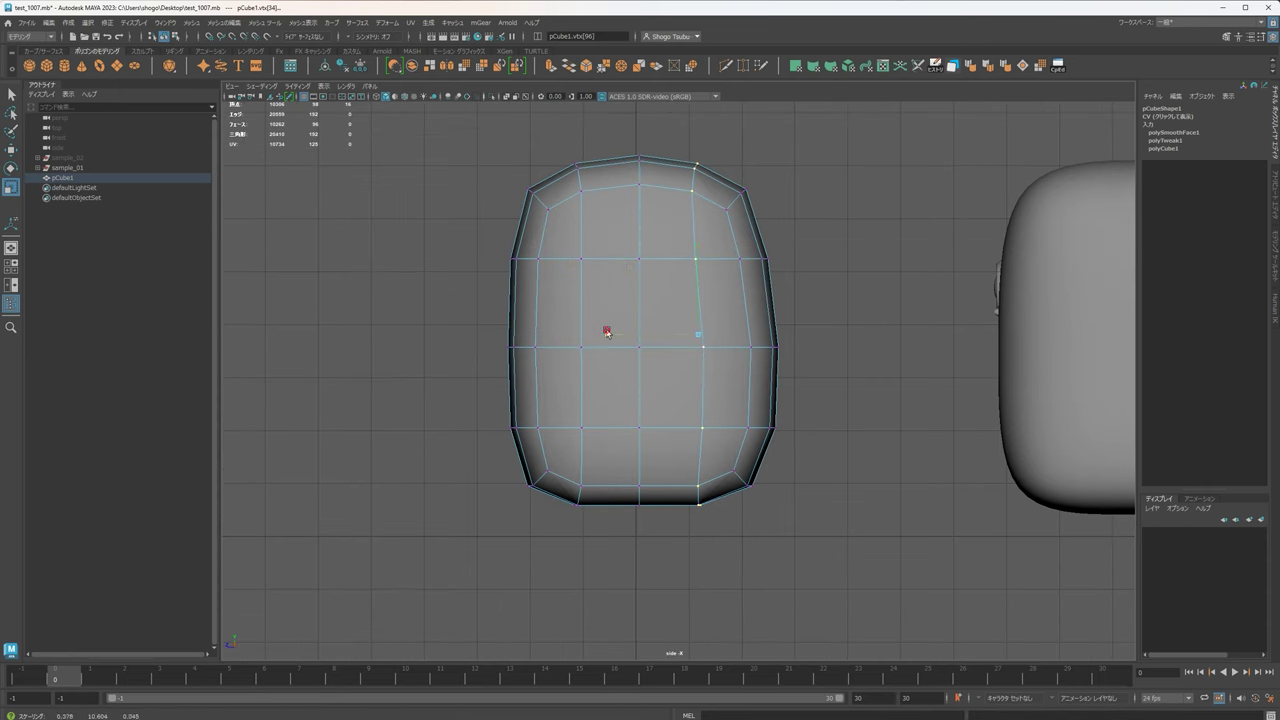
drag(607, 332, 743, 346)
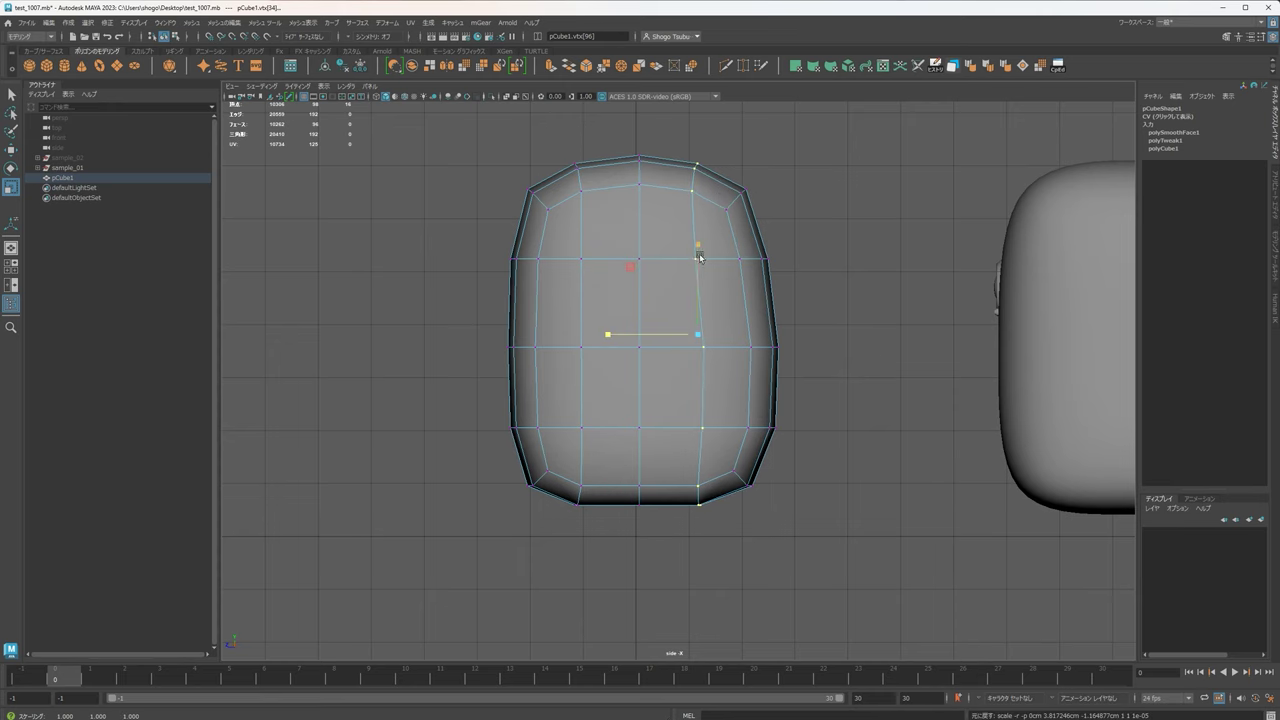
alt+middle_drag(850, 330, 789, 351)
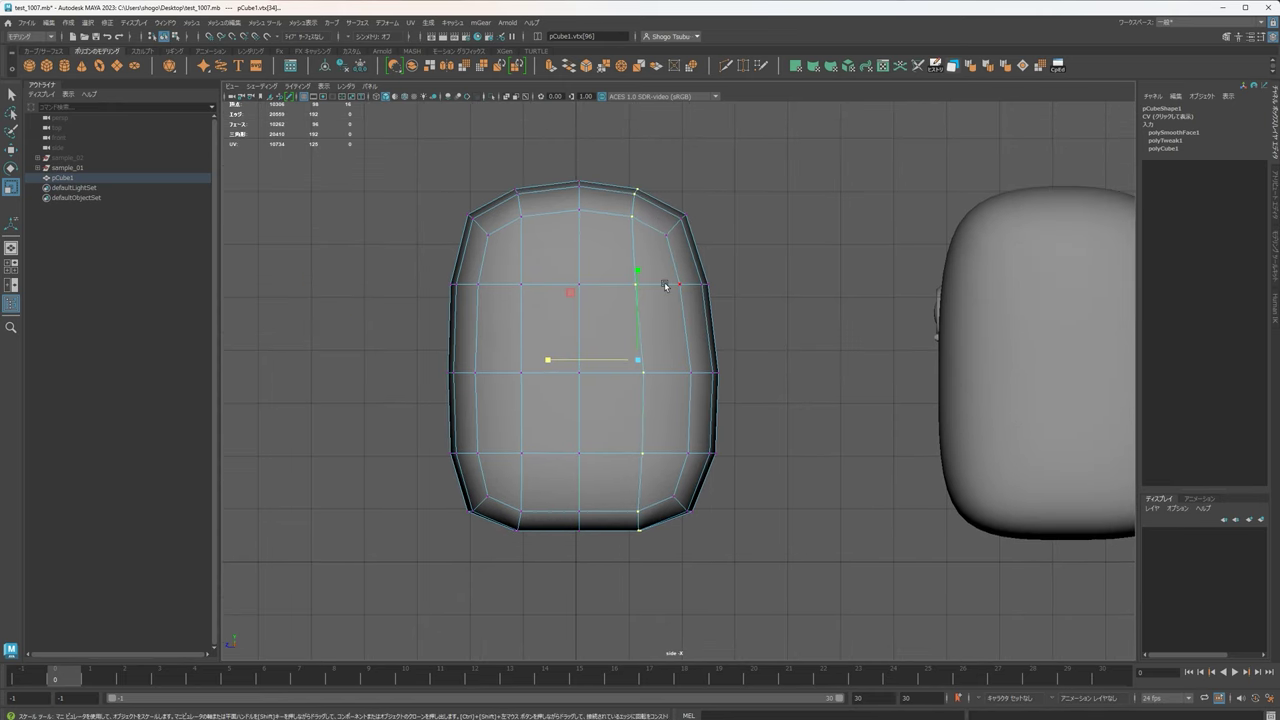
drag(611, 580, 611, 580)
click(767, 258)
Return to the perspective view, select pCube1 as a whole object and apply the mesh Smooth operation again.
key(space)
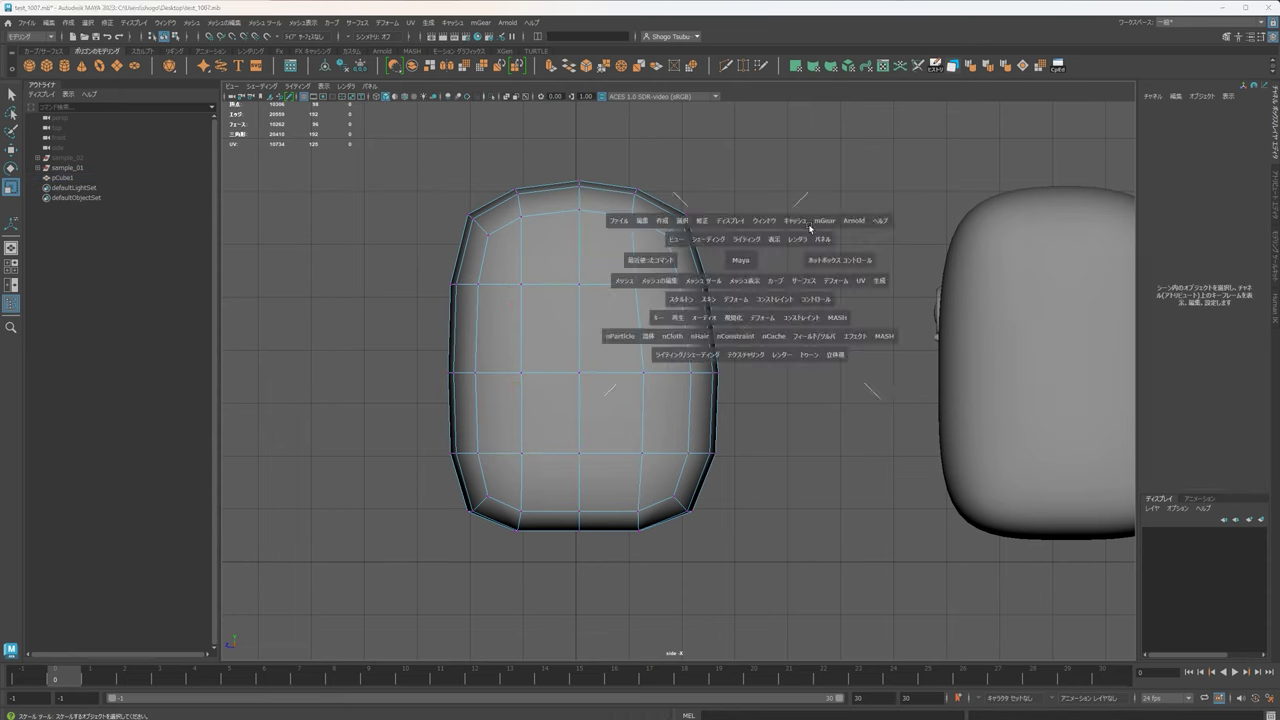
key(space)
alt+drag(714, 302, 770, 281)
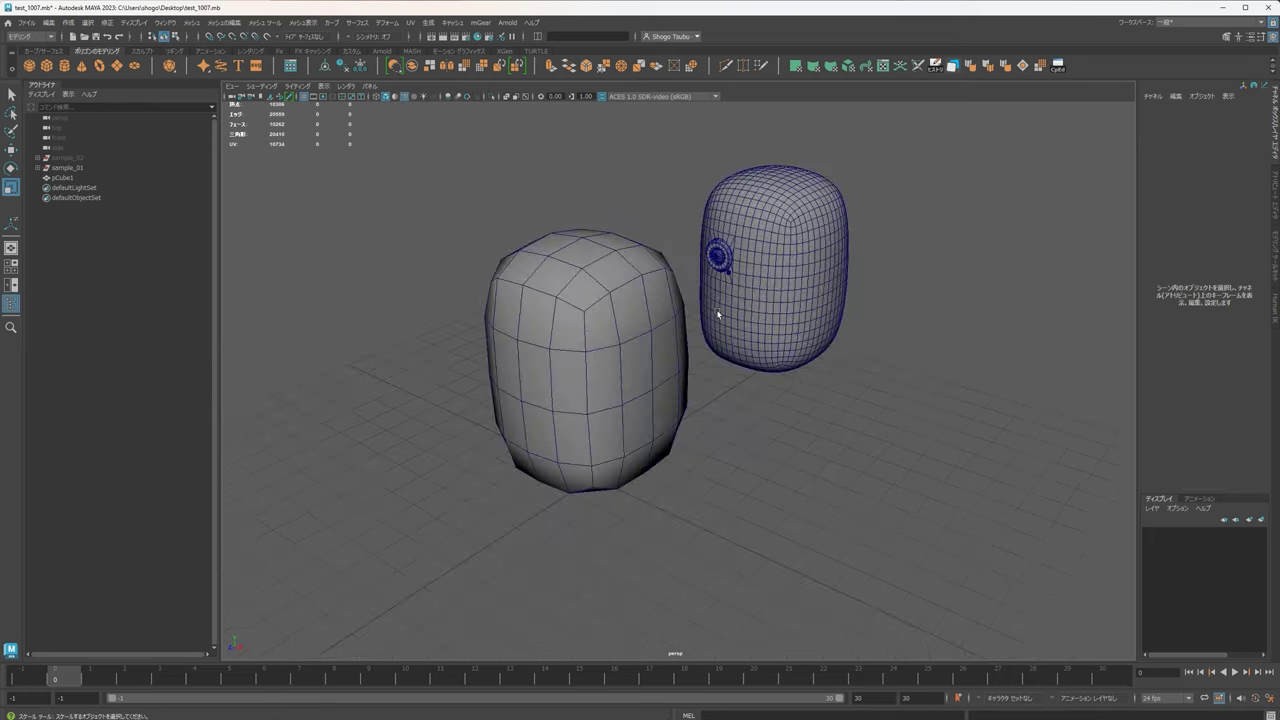
alt+middle_drag(716, 309, 724, 370)
click(700, 312)
alt+drag(725, 368, 652, 390)
alt+middle_drag(518, 196, 497, 227)
click(192, 22)
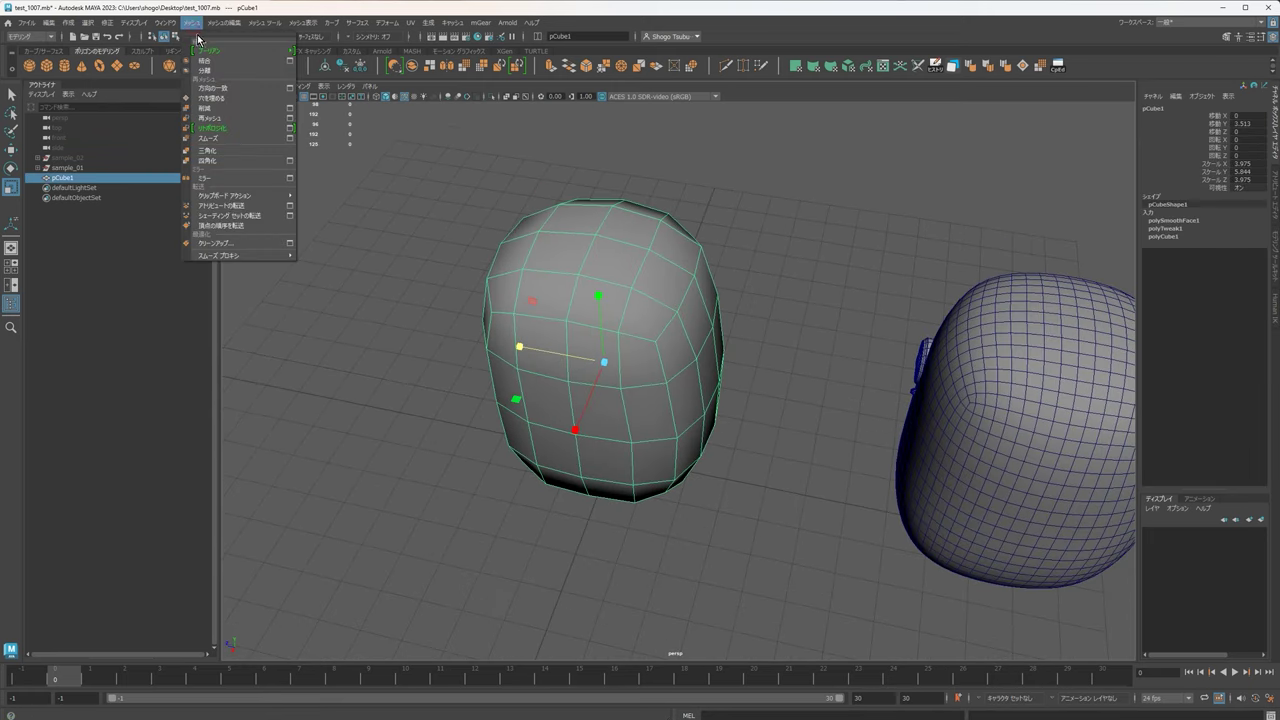
click(225, 139)
Clear the Smooth operation's resulting selection and reselect pCube1 as an object.
alt+drag(705, 303, 660, 294)
click(773, 511)
alt+drag(783, 486, 880, 332)
click(683, 312)
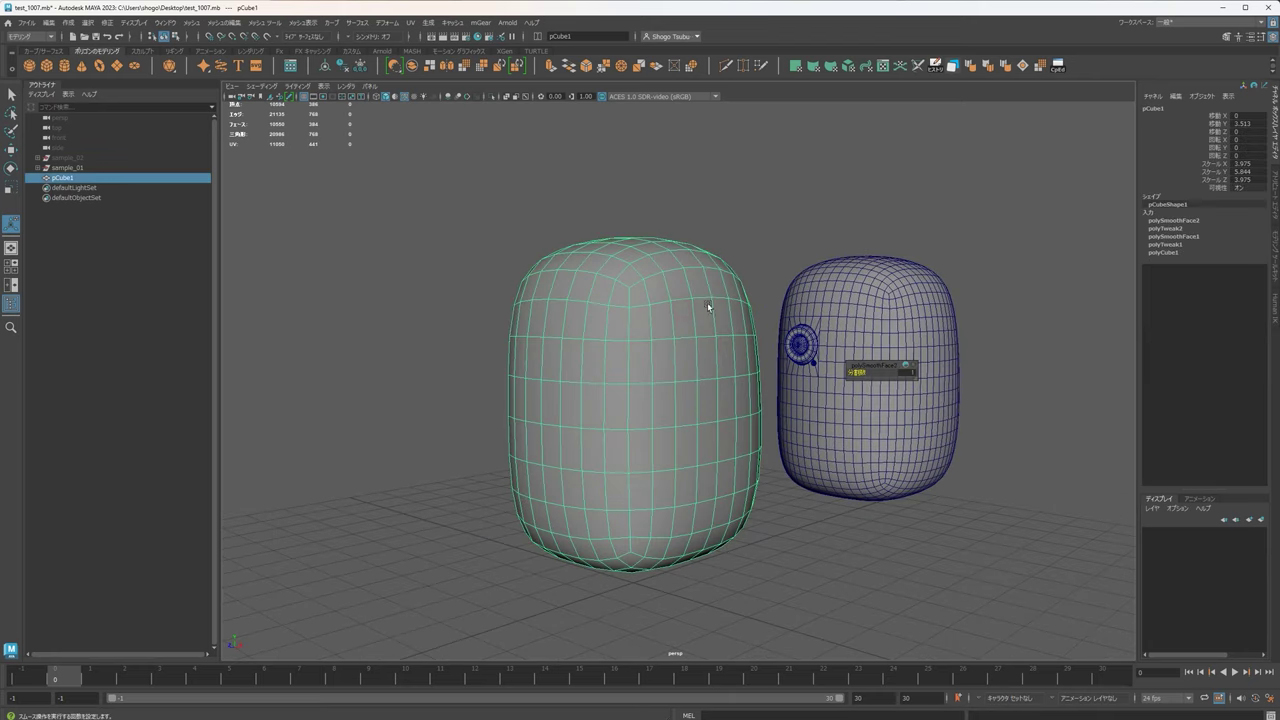
Examine the smoothed pCube1 near and far, checking whether its top outline looks round enough beside the sample body.
alt+drag(749, 217, 591, 360)
alt+middle_drag(591, 360, 642, 440)
scroll(630, 364, up, 3)
alt+drag(570, 340, 612, 328)
alt+middle_drag(691, 267, 463, 328)
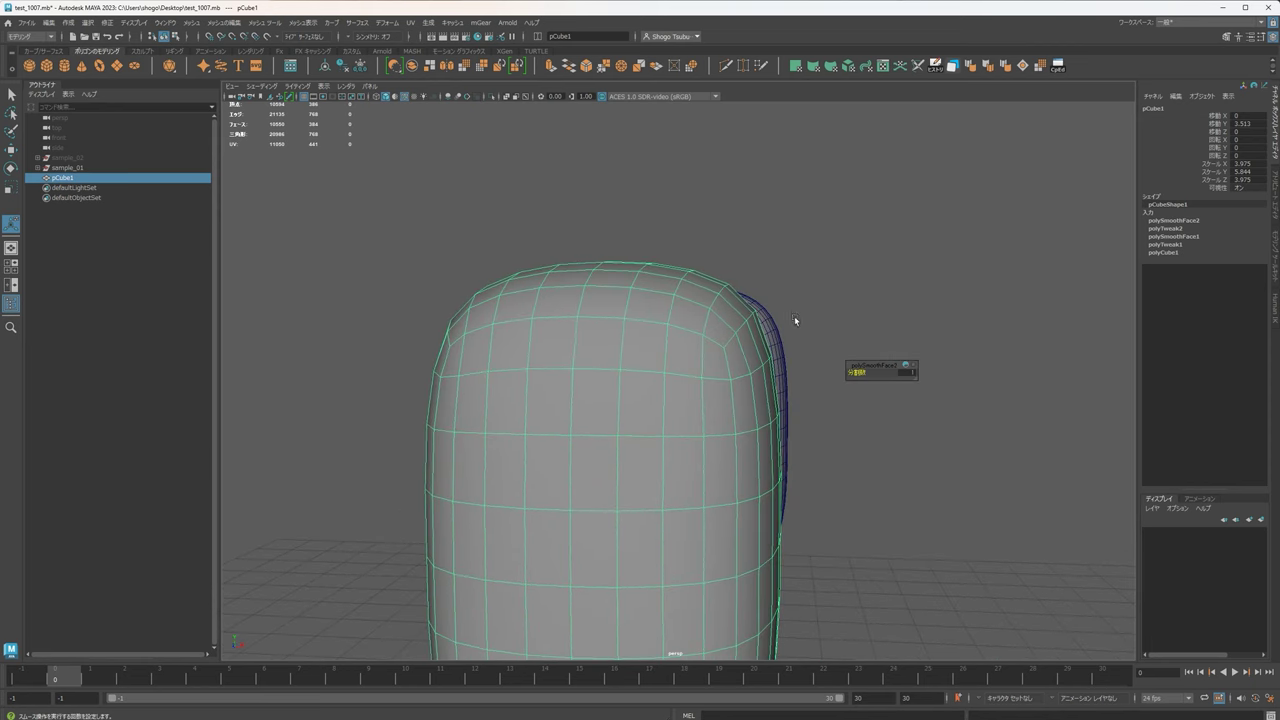
alt+drag(794, 318, 722, 298)
scroll(800, 282, down, 4)
click(878, 326)
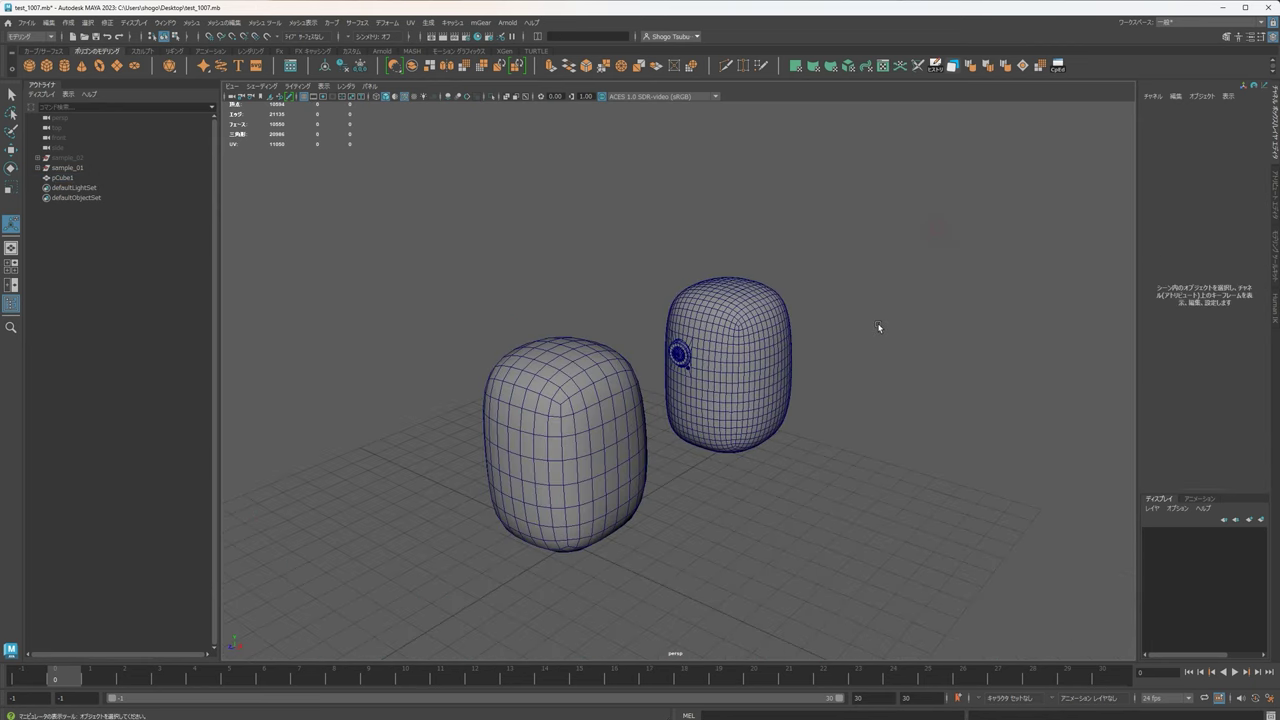
scroll(870, 322, down, 5)
alt+drag(861, 314, 895, 302)
scroll(766, 337, up, 2)
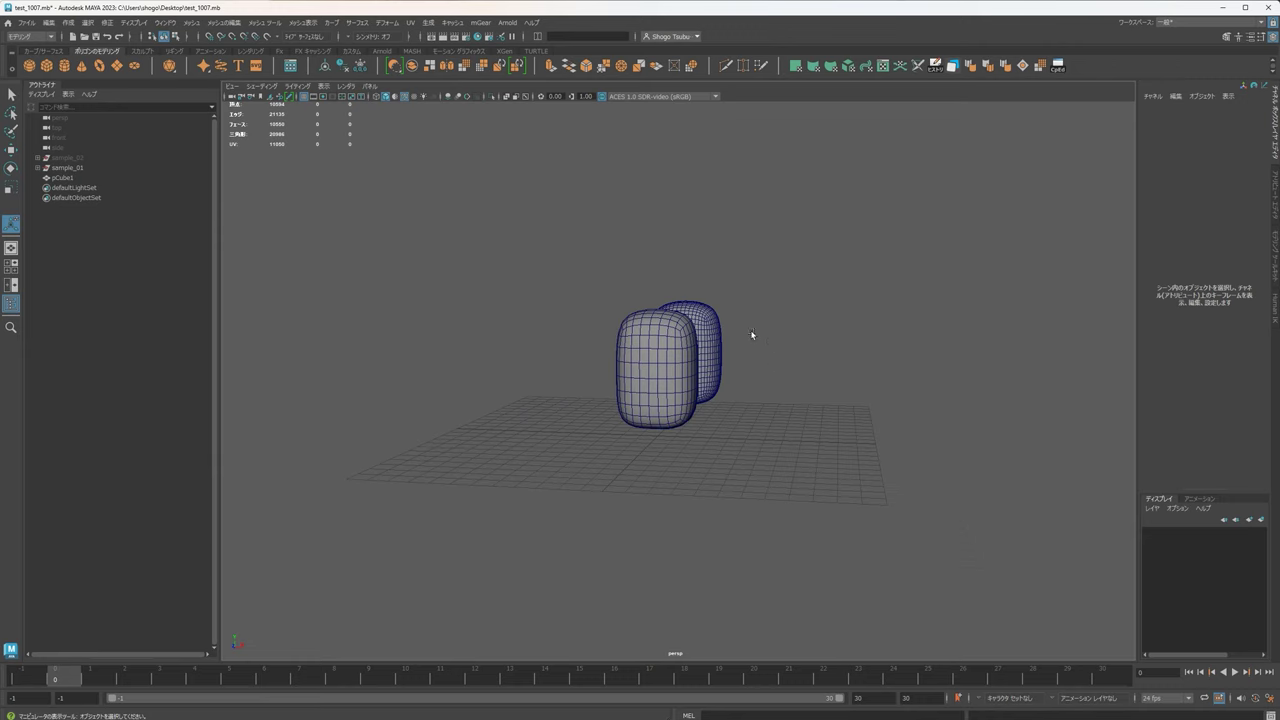
scroll(752, 373, up, 9)
alt+middle_drag(710, 325, 652, 338)
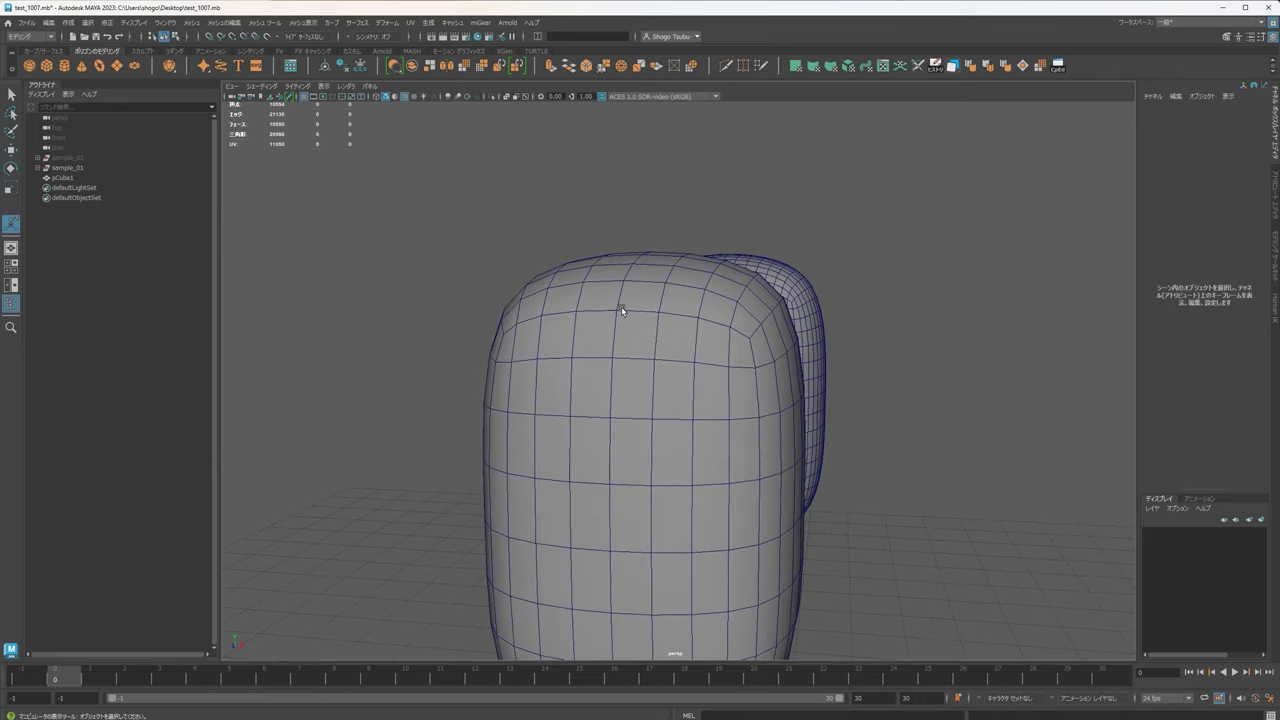
alt+drag(701, 317, 784, 371)
Select pCube1 and set the divisions of its latest Smooth operation to 2.
click(591, 404)
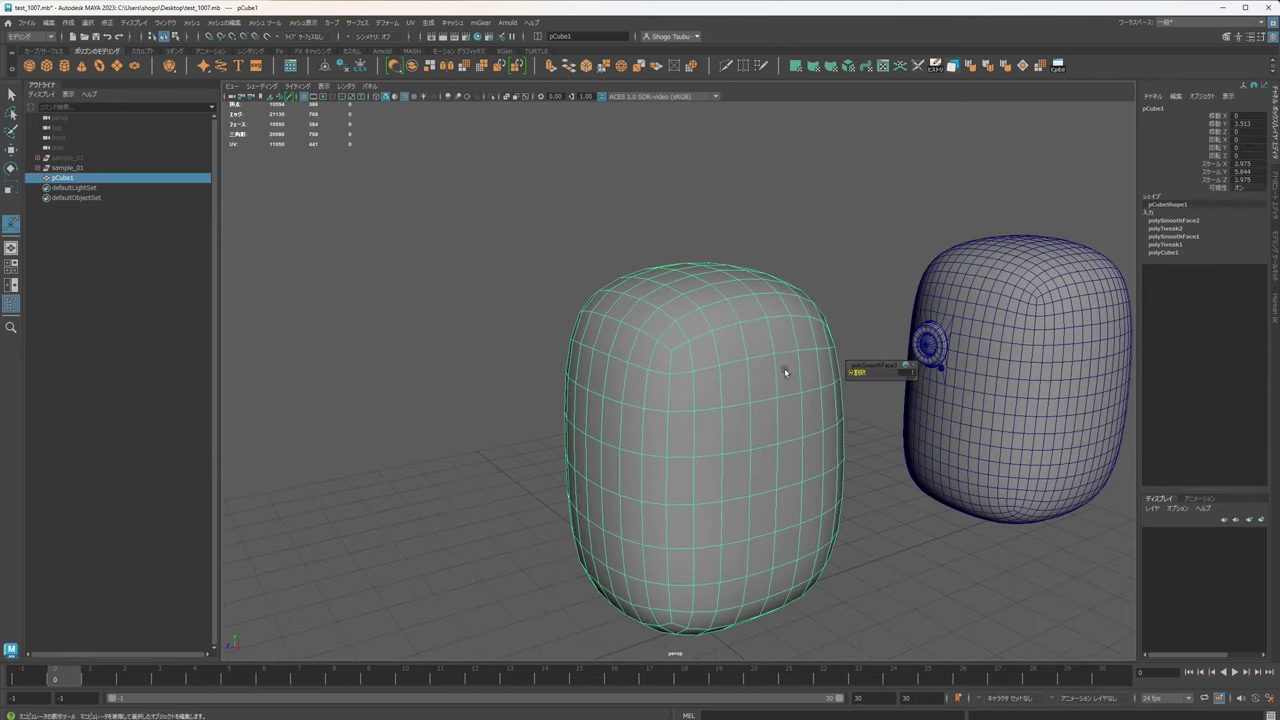
alt+middle_drag(773, 368, 766, 457)
scroll(766, 457, up, 3)
alt+drag(766, 457, 692, 447)
scroll(693, 452, down, 3)
alt+middle_drag(733, 455, 681, 422)
alt+drag(681, 422, 692, 366)
scroll(692, 366, up, 1)
alt+middle_drag(692, 366, 788, 410)
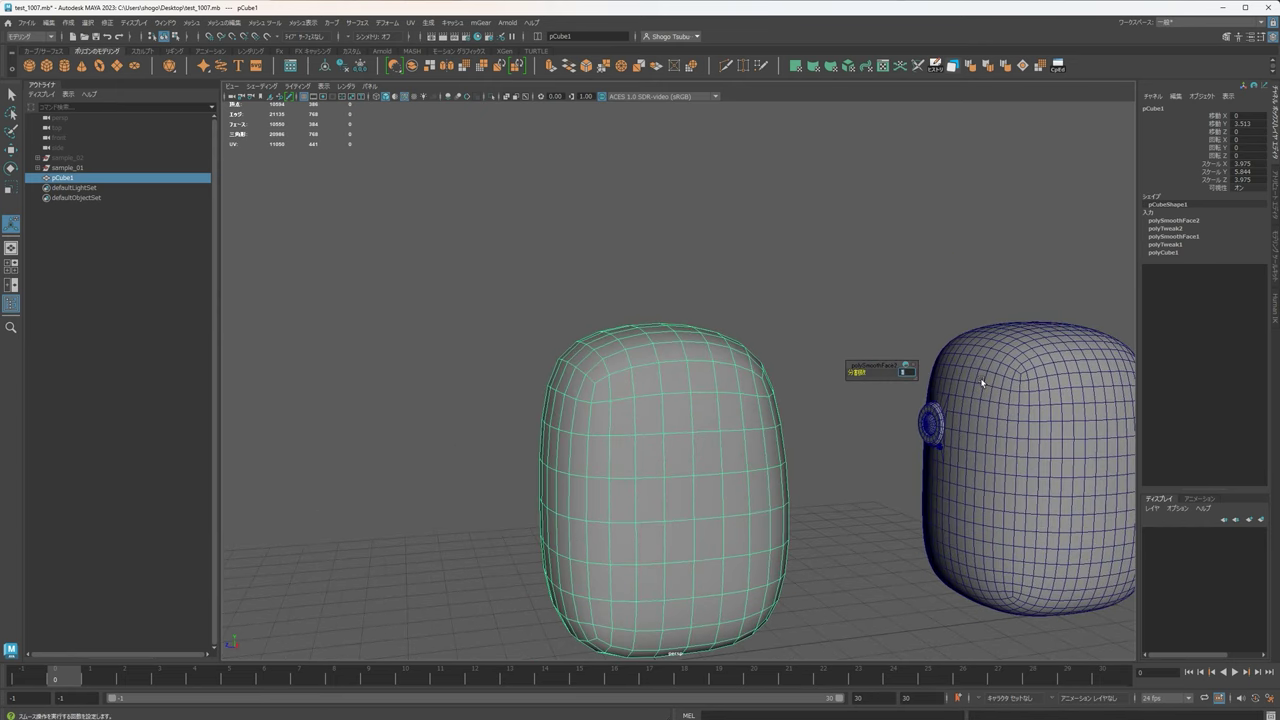
text(2)
key(Return)
click(742, 267)
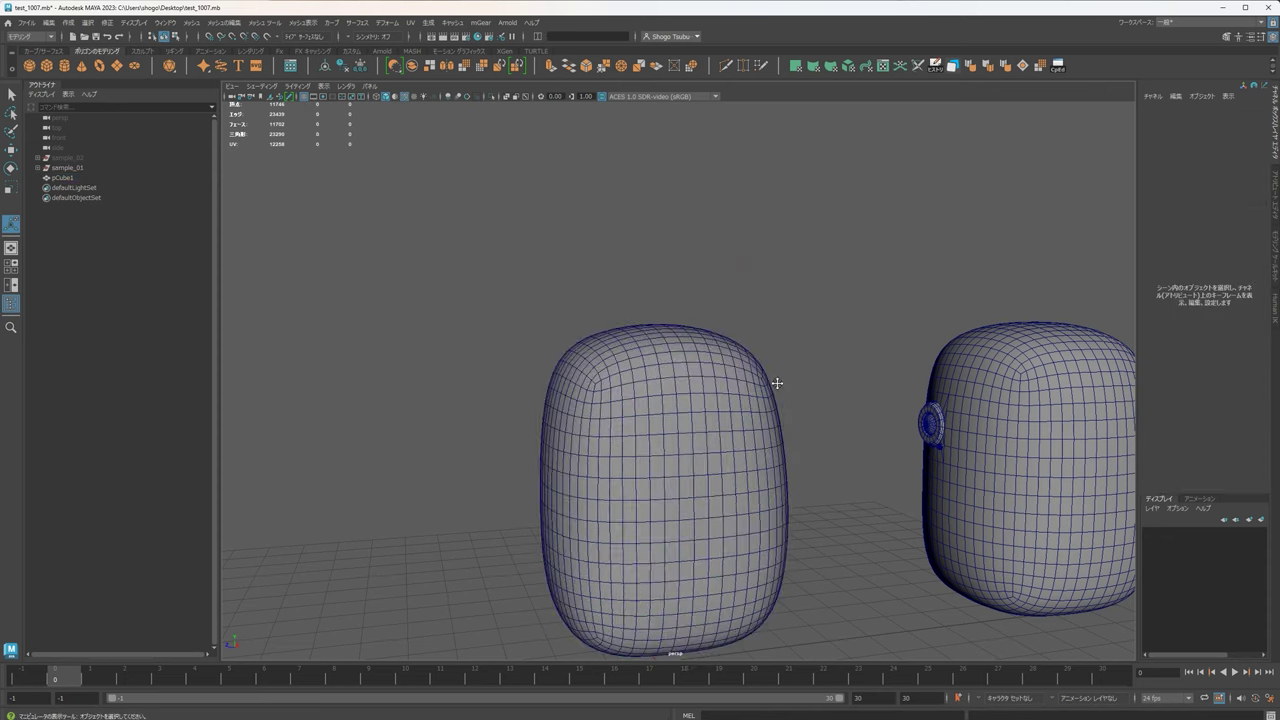
Restore pCube1's selection and compare its overall shape and mesh density with the sample body from several angles.
alt+middle_drag(778, 382, 742, 323)
alt+drag(742, 323, 834, 306)
key(ctrl+z)
alt+drag(668, 318, 639, 319)
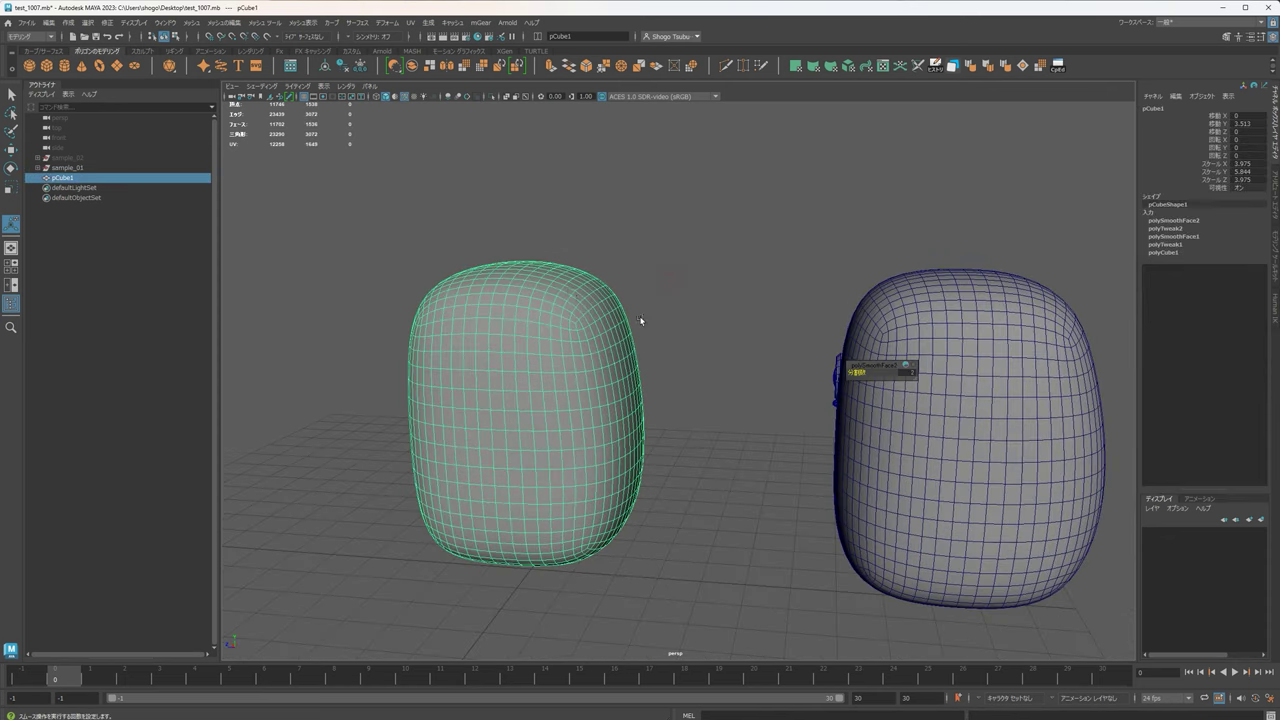
alt+drag(571, 290, 643, 290)
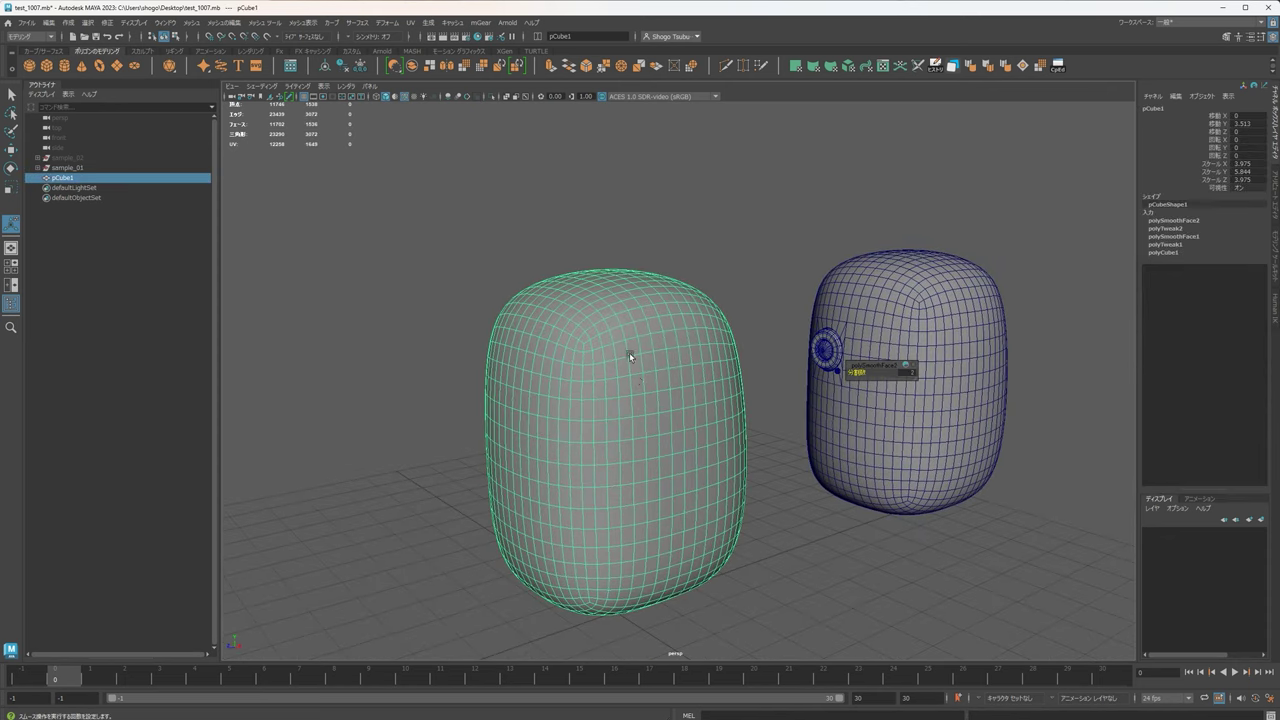
alt+middle_drag(630, 357, 672, 368)
mouse_move(672, 368)
alt+mouse_down()
mouse_move(694, 386)
mouse_move(652, 375)
alt+mouse_up()
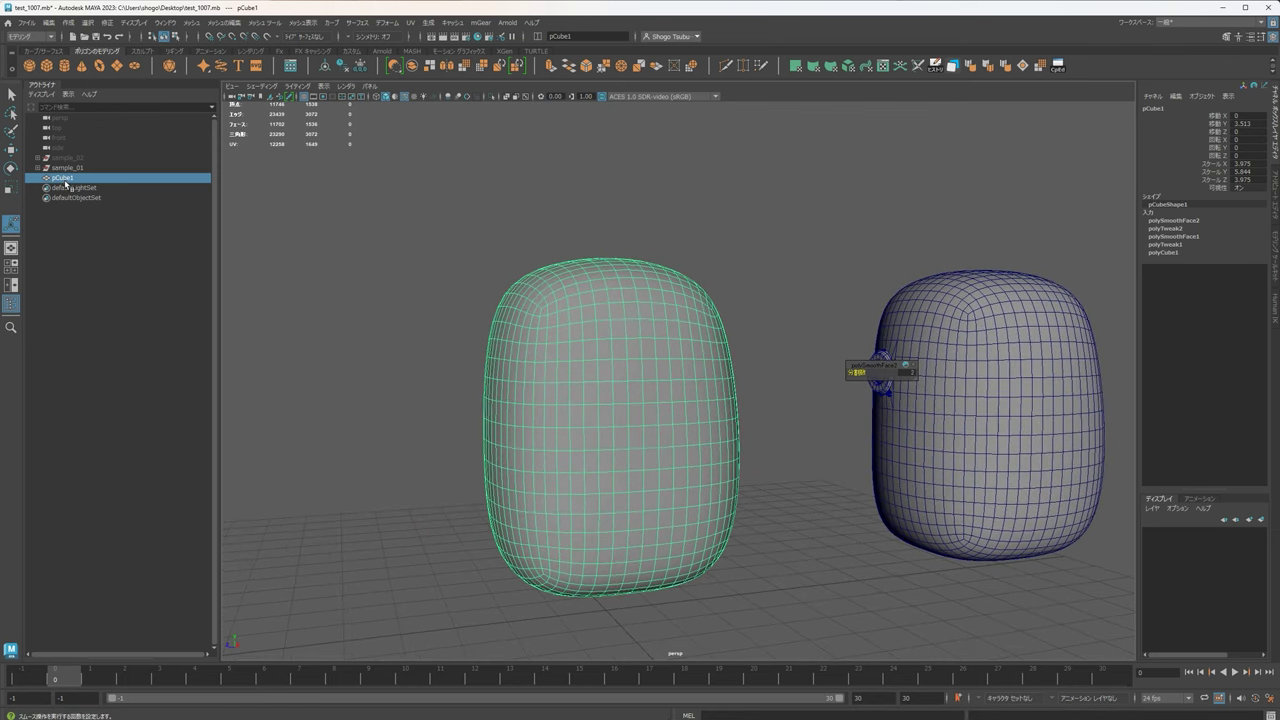
alt+drag(766, 295, 760, 306)
drag(749, 404, 474, 189)
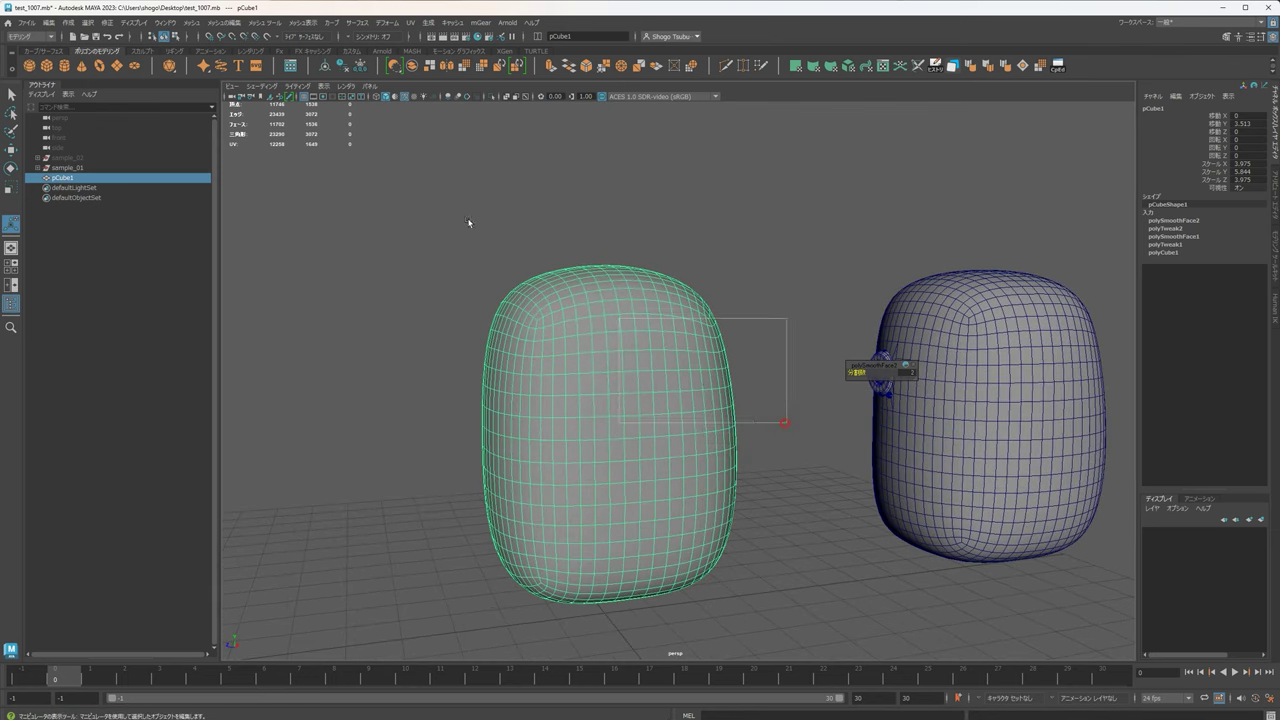
Delete pCube1's construction history and reselect it with the Scale tool active.
click(934, 66)
click(782, 256)
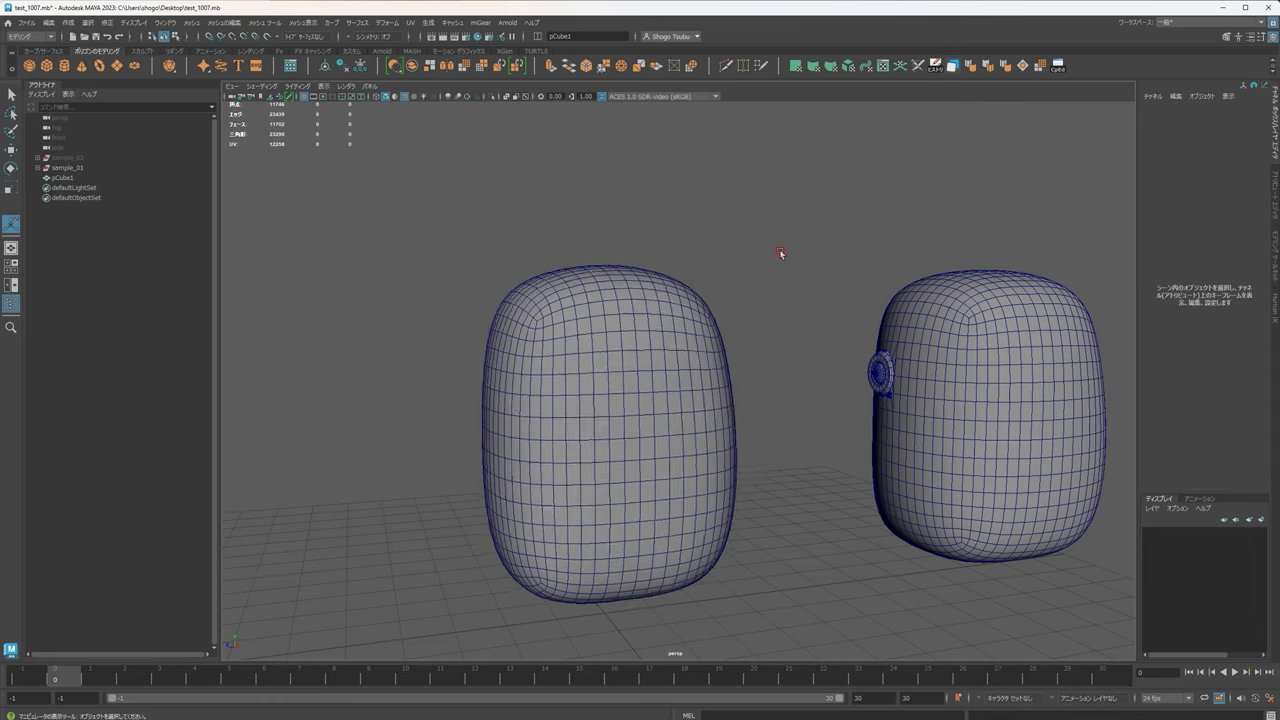
alt+drag(698, 354, 852, 372)
click(777, 366)
key(r)
scroll(502, 333, up, 4)
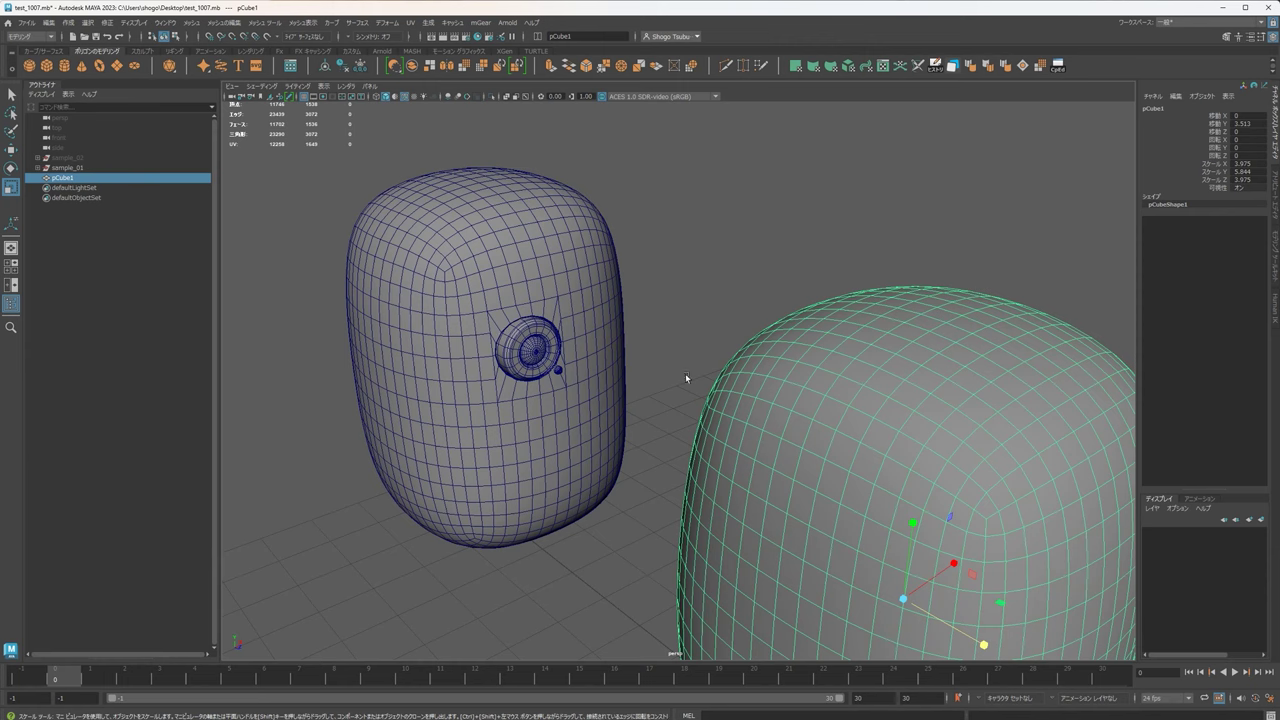
Deselect pCube1 and compare its rounded shape with the sample body from several angles.
scroll(686, 378, down, 5)
alt+drag(750, 268, 797, 271)
alt+middle_drag(797, 271, 829, 294)
scroll(895, 328, up, 1)
click(938, 319)
alt+drag(720, 300, 788, 323)
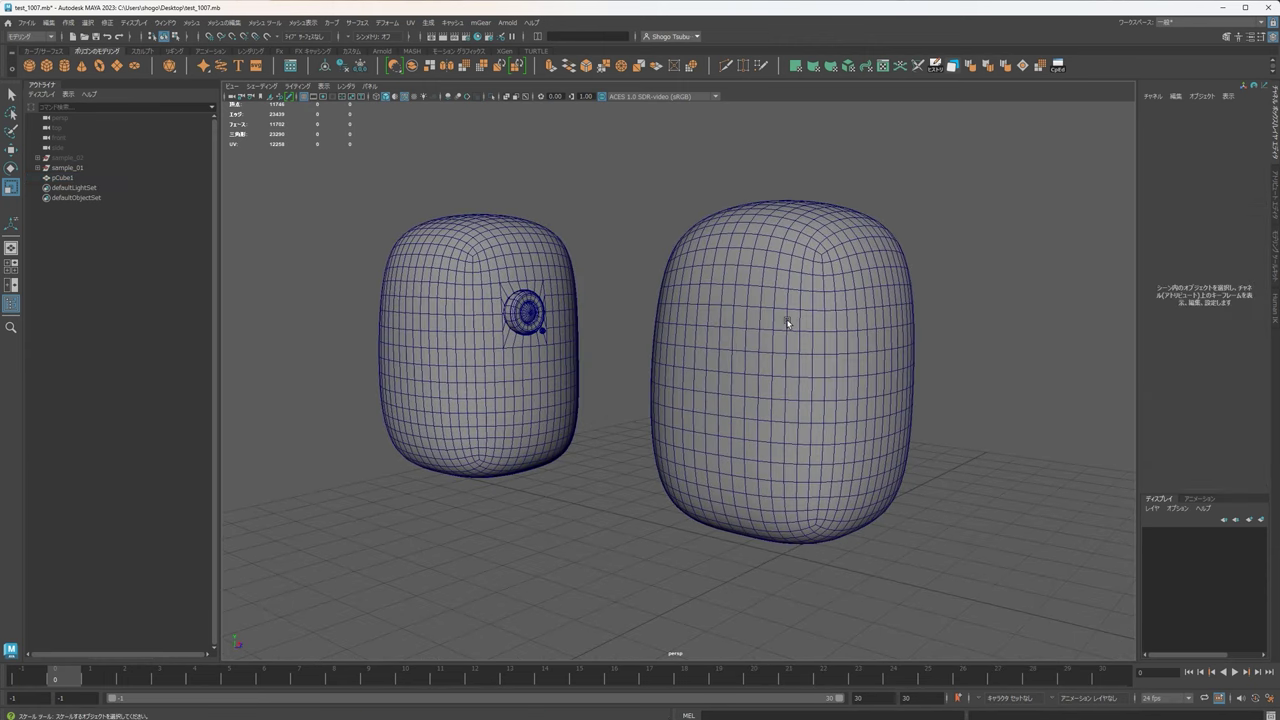
alt+middle_drag(862, 330, 965, 415)
alt+middle_drag(763, 329, 832, 345)
Select the sample's eye ring and turn off its smooth mesh preview.
scroll(828, 366, up, 8)
alt+middle_drag(928, 377, 832, 356)
click(680, 352)
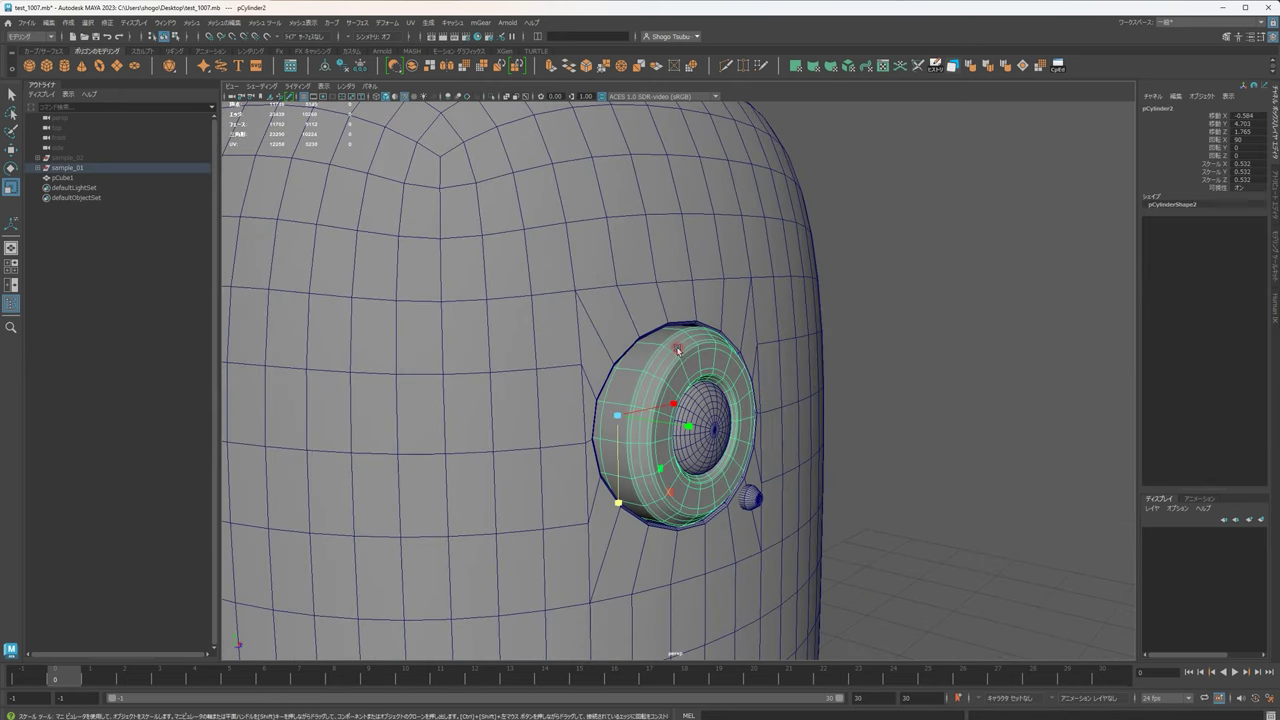
scroll(797, 372, down, 4)
key(1)
scroll(797, 400, up, 5)
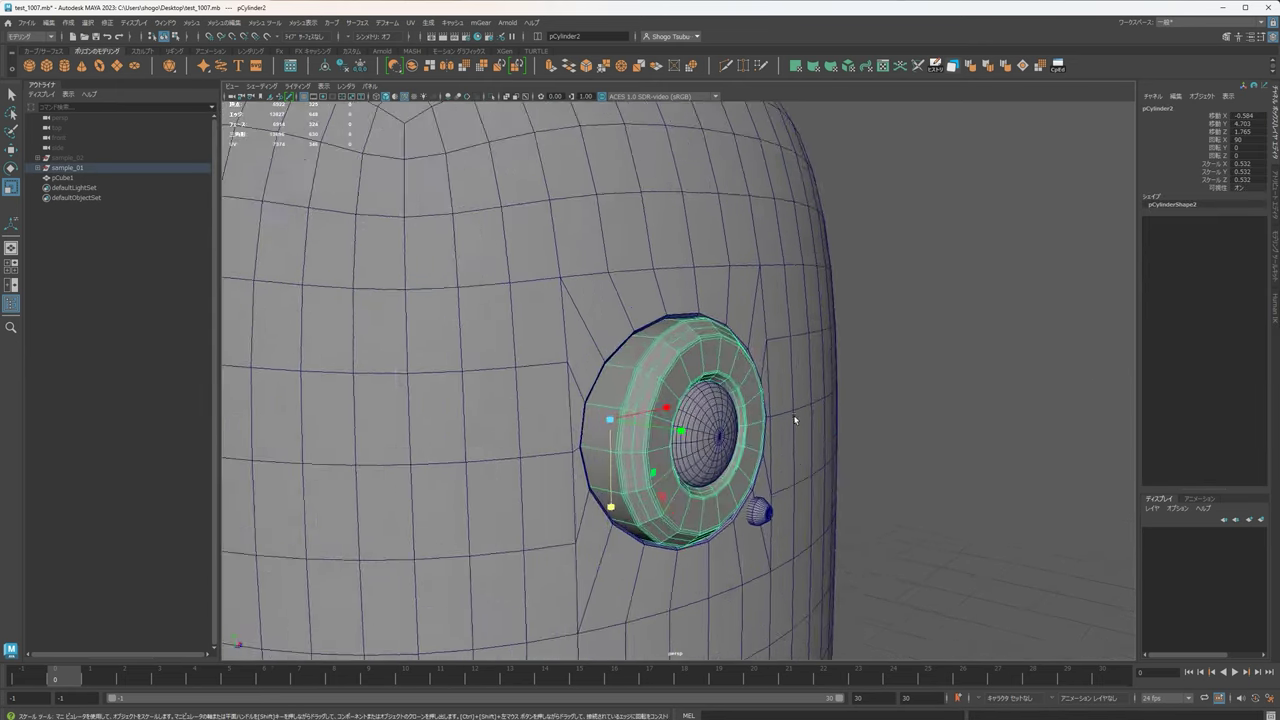
Move the sample's eye ring forward along Z to 3.014, away from the body.
alt+drag(797, 420, 837, 420)
scroll(870, 428, up, 2)
key(w)
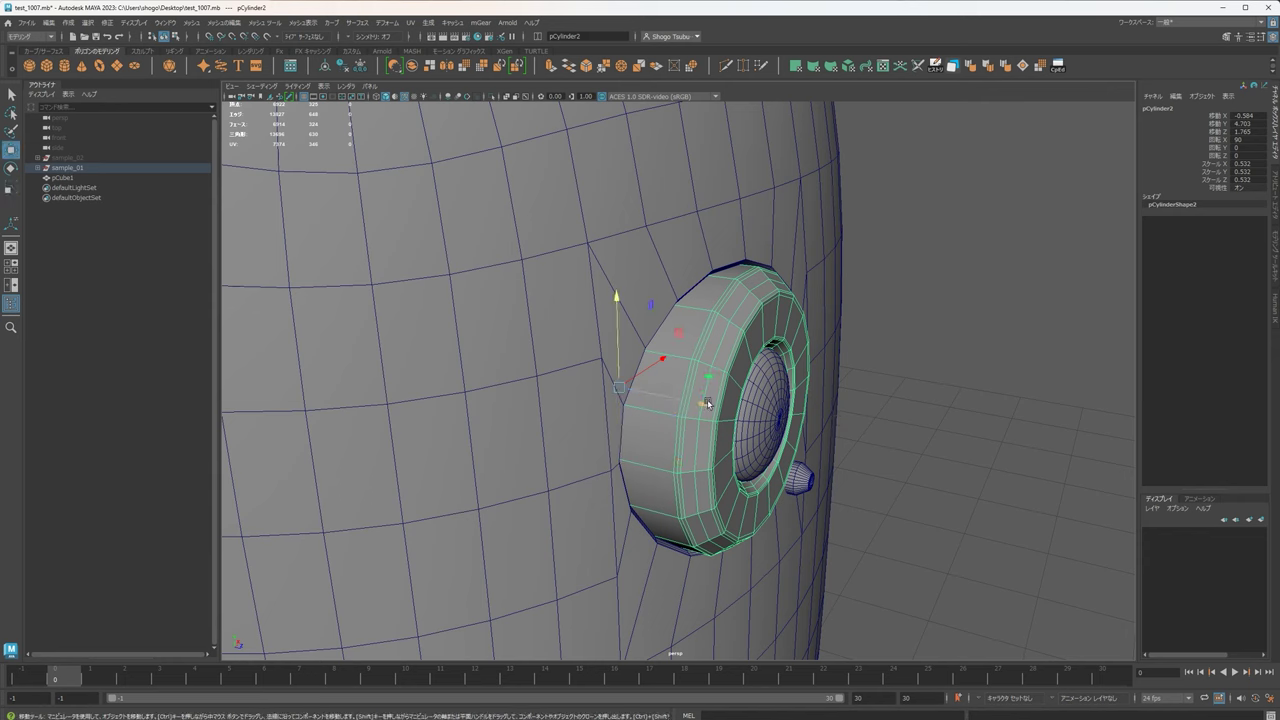
drag(708, 402, 1075, 450)
alt+middle_drag(965, 451, 879, 449)
alt+drag(879, 449, 909, 433)
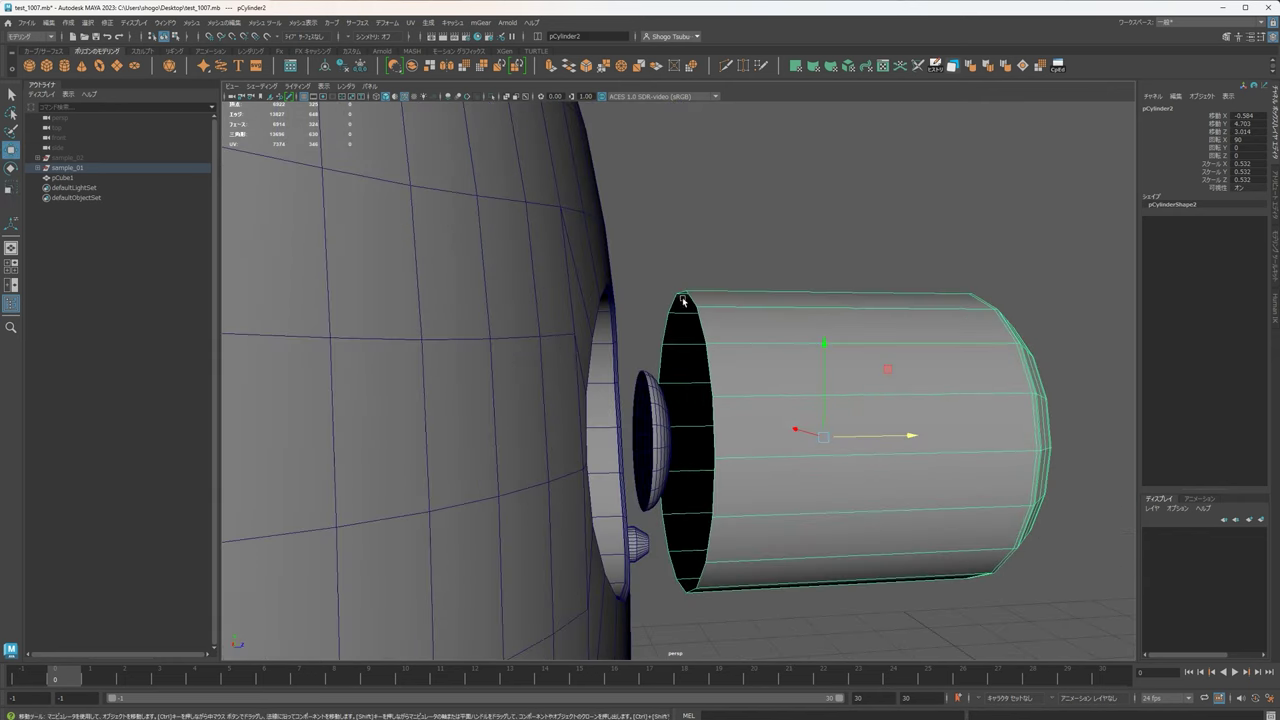
Examine the back of the eye ring and the round opening in the sample body, including the mesh around its rim.
alt+drag(848, 488, 774, 311)
click(523, 250)
click(774, 311)
alt+drag(767, 371, 752, 321)
alt+drag(625, 455, 617, 409)
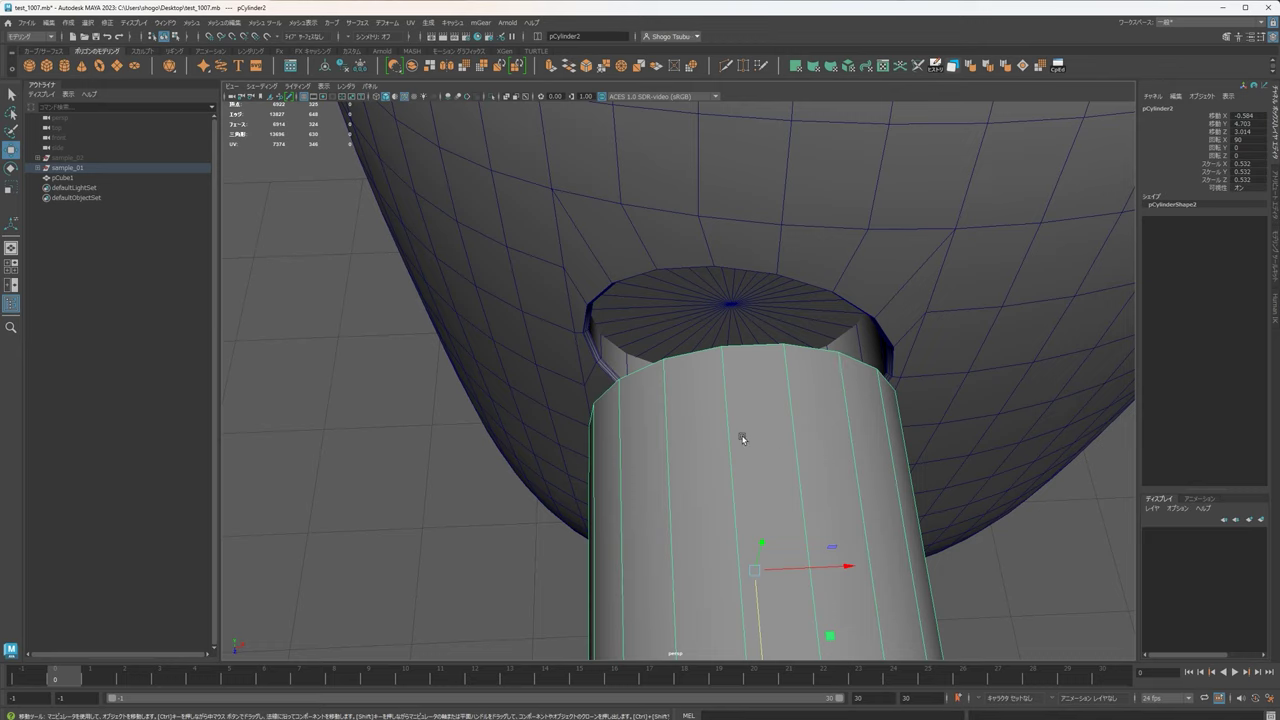
alt+drag(742, 439, 706, 291)
alt+drag(715, 461, 726, 437)
click(546, 246)
alt+drag(688, 322, 805, 312)
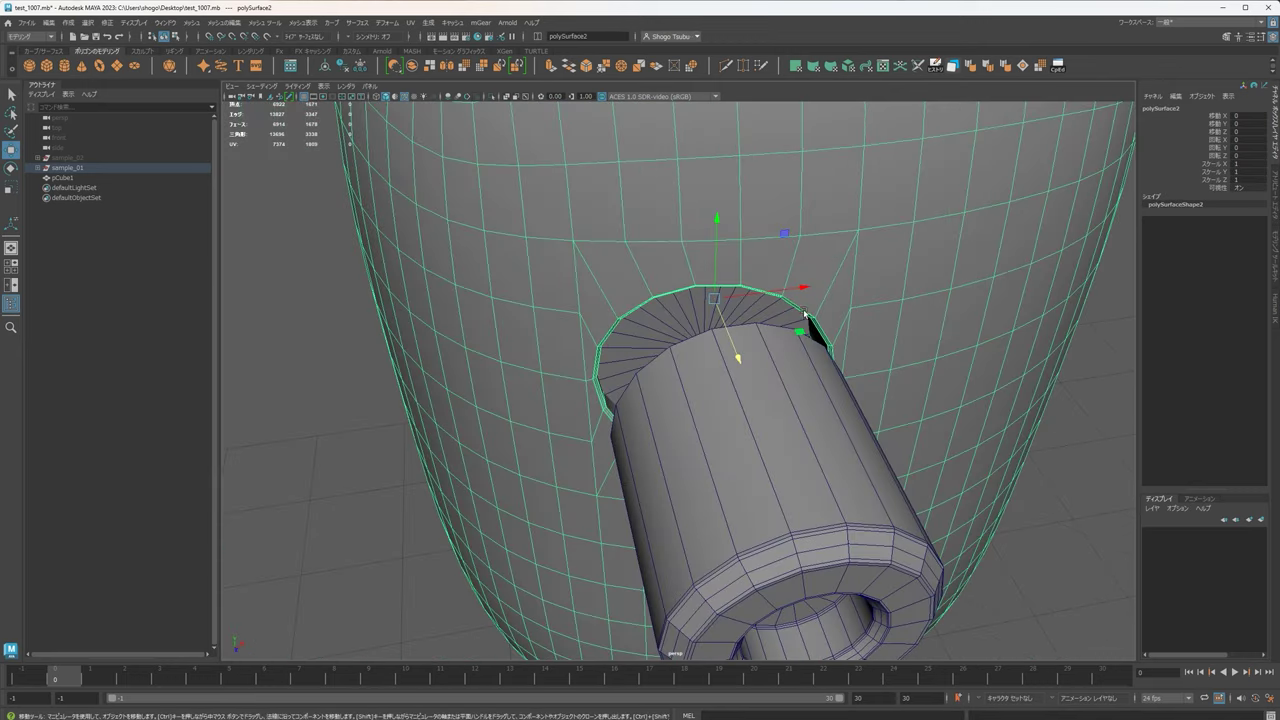
alt+drag(780, 425, 849, 380)
alt+middle_drag(849, 380, 824, 357)
scroll(824, 357, down, 5)
click(838, 420)
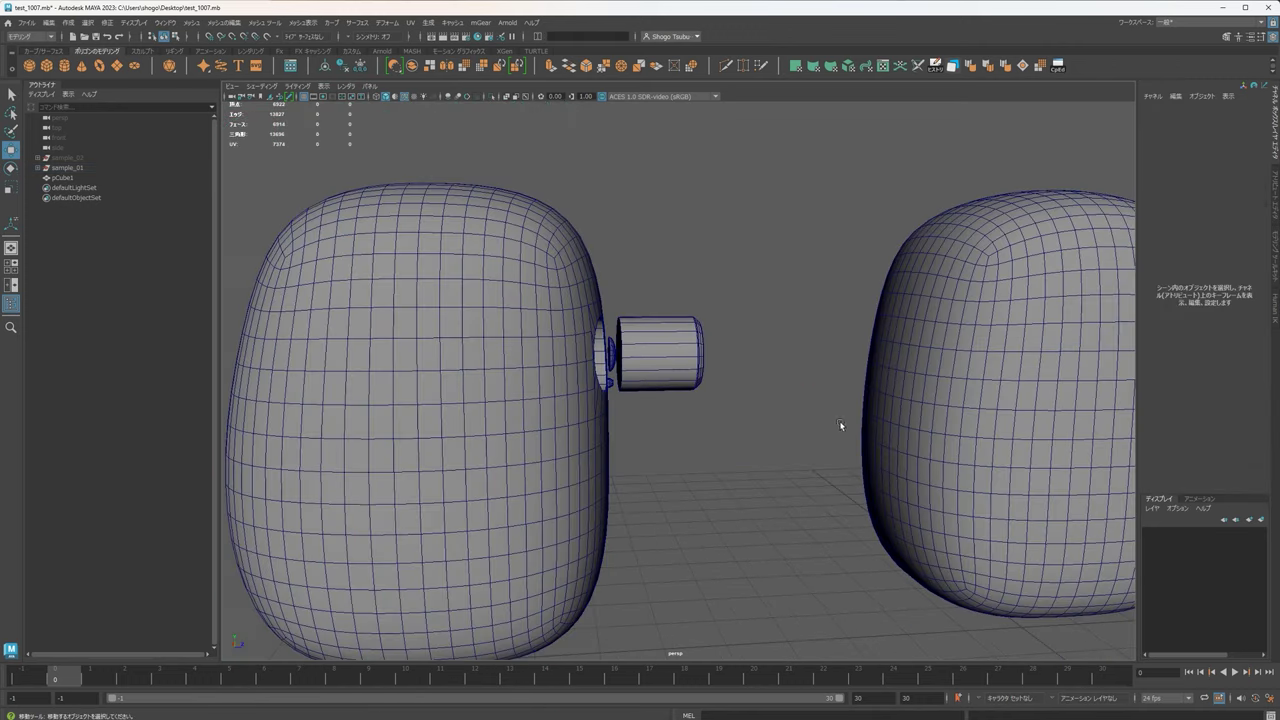
Return the sample's eye ring to its place in the body opening and clear the selection.
alt+drag(840, 426, 748, 402)
click(692, 345)
scroll(700, 335, up, 4)
drag(748, 326, 738, 326)
alt+drag(800, 360, 769, 324)
scroll(871, 397, up, 4)
middle_drag(1046, 397, 882, 388)
alt+drag(972, 386, 894, 403)
click(950, 384)
scroll(967, 375, down, 3)
scroll(965, 376, down, 5)
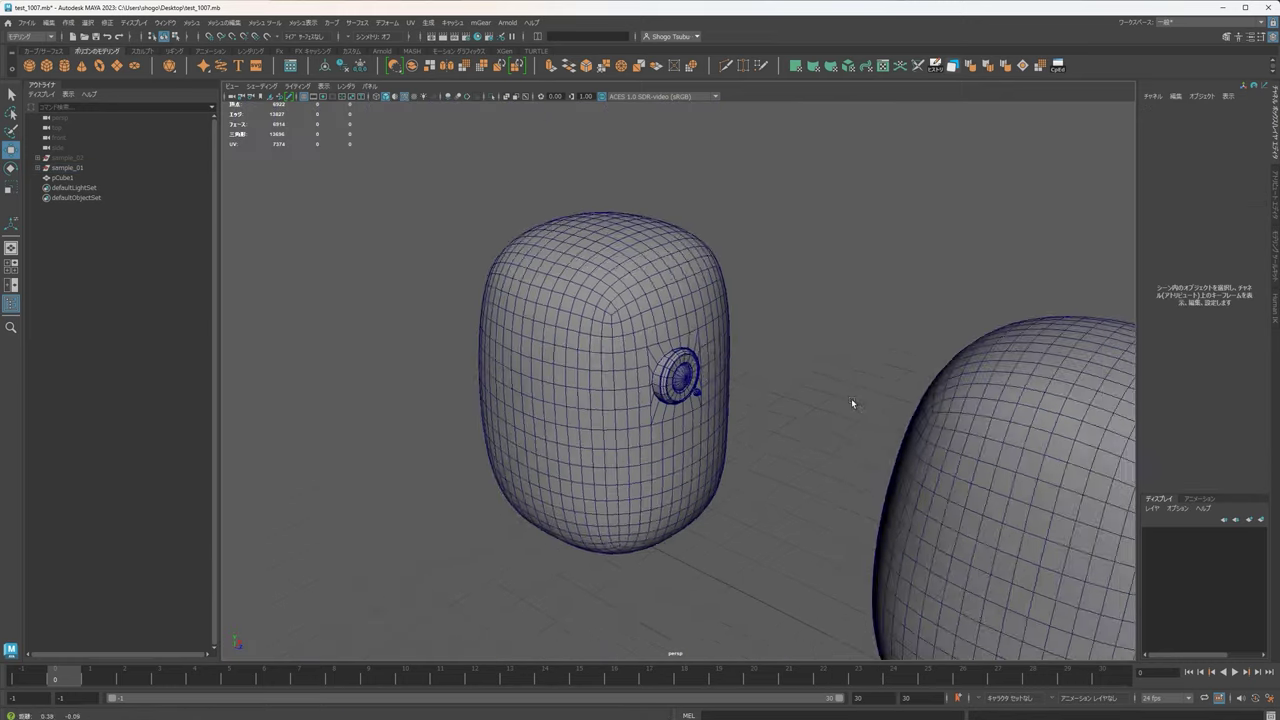
Compare the eye area of the sample with the matching front area of the new body.
alt+middle_drag(851, 402, 642, 356)
scroll(638, 355, up, 3)
alt+drag(606, 357, 659, 334)
scroll(472, 282, down, 4)
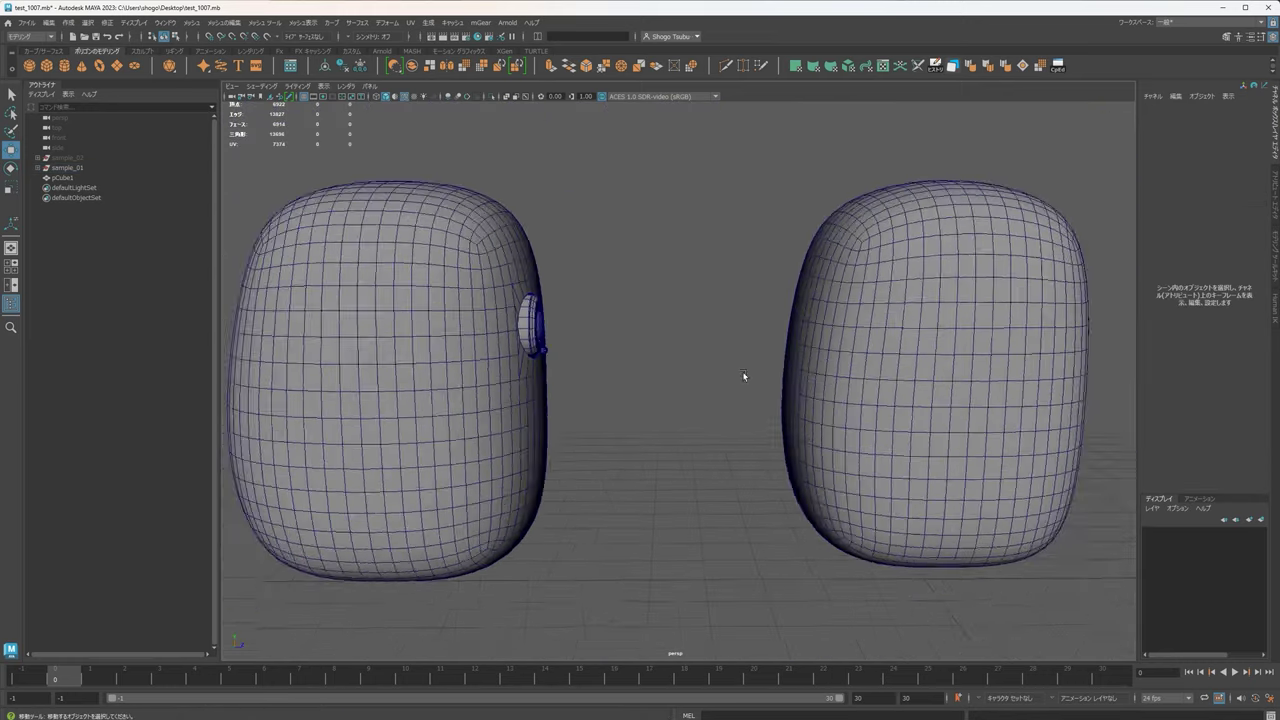
alt+middle_drag(743, 374, 540, 360)
alt+drag(680, 426, 580, 450)
alt+middle_drag(590, 440, 750, 460)
scroll(745, 426, up, 3)
Select pCube1, switch it to face selection and pick one face in the upper front area.
click(668, 349)
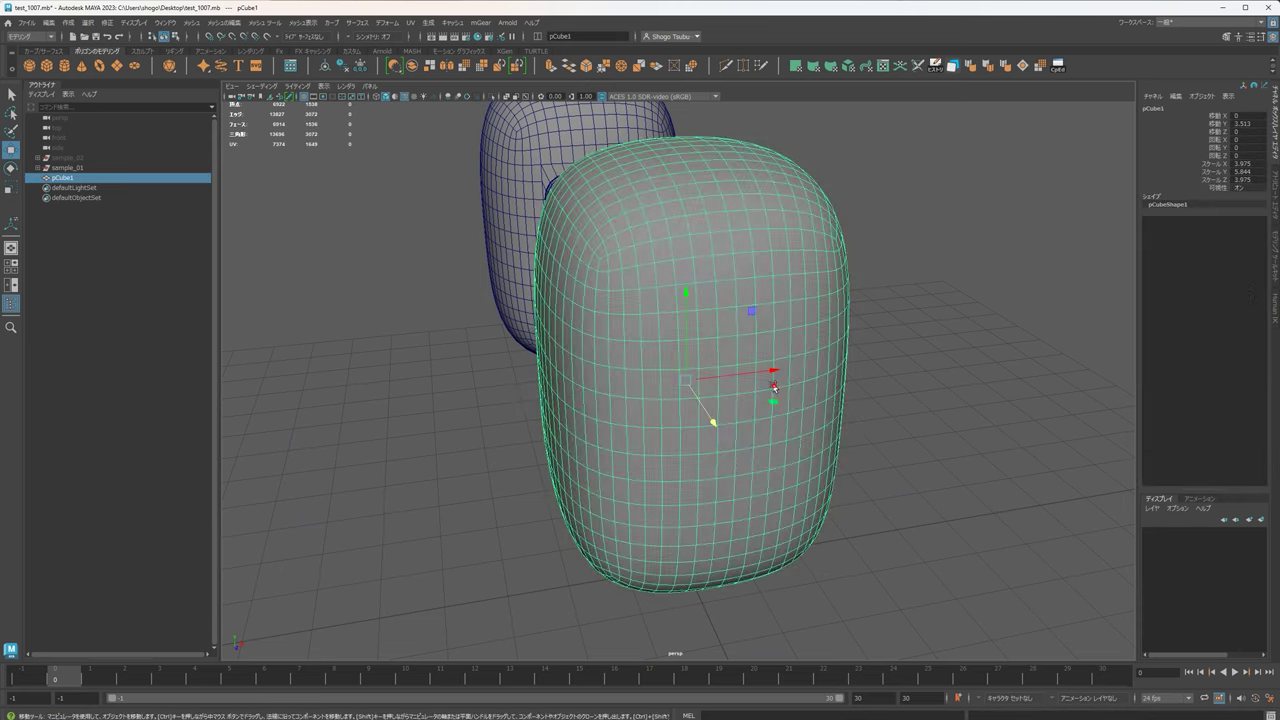
alt+drag(771, 386, 645, 301)
right_drag(645, 301, 645, 325)
alt+drag(710, 346, 723, 340)
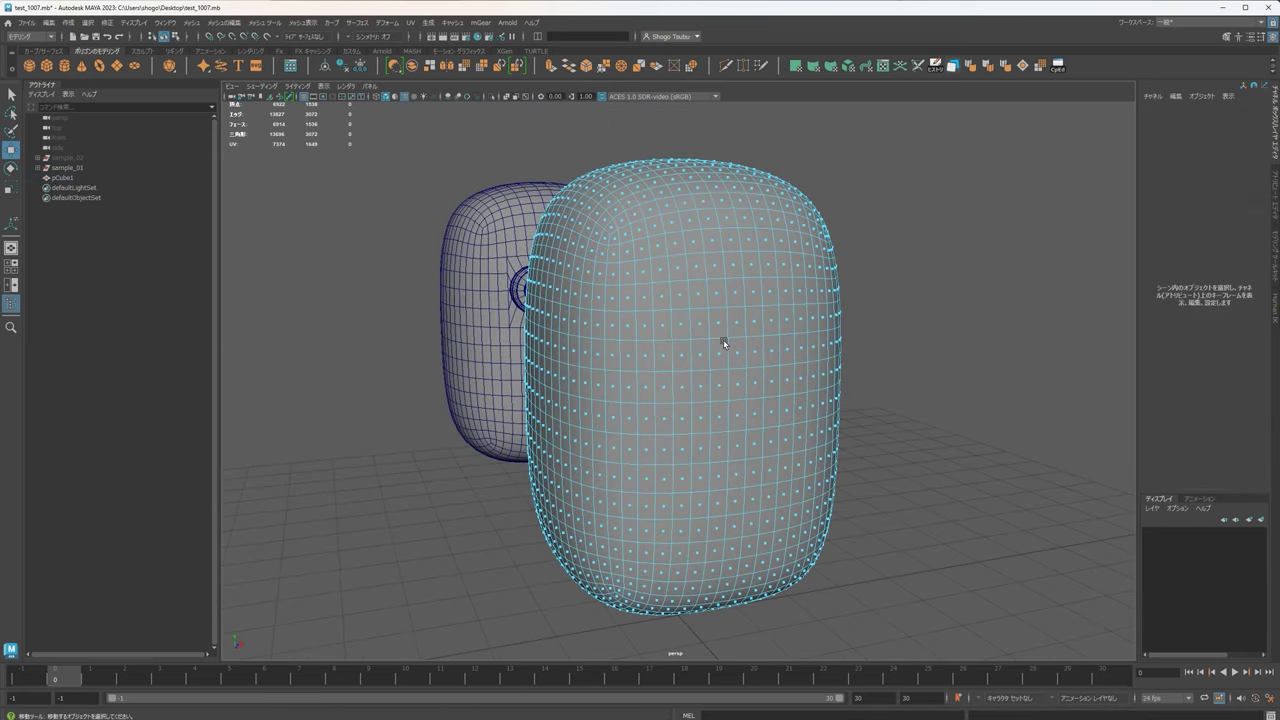
scroll(700, 325, up, 3)
click(632, 268)
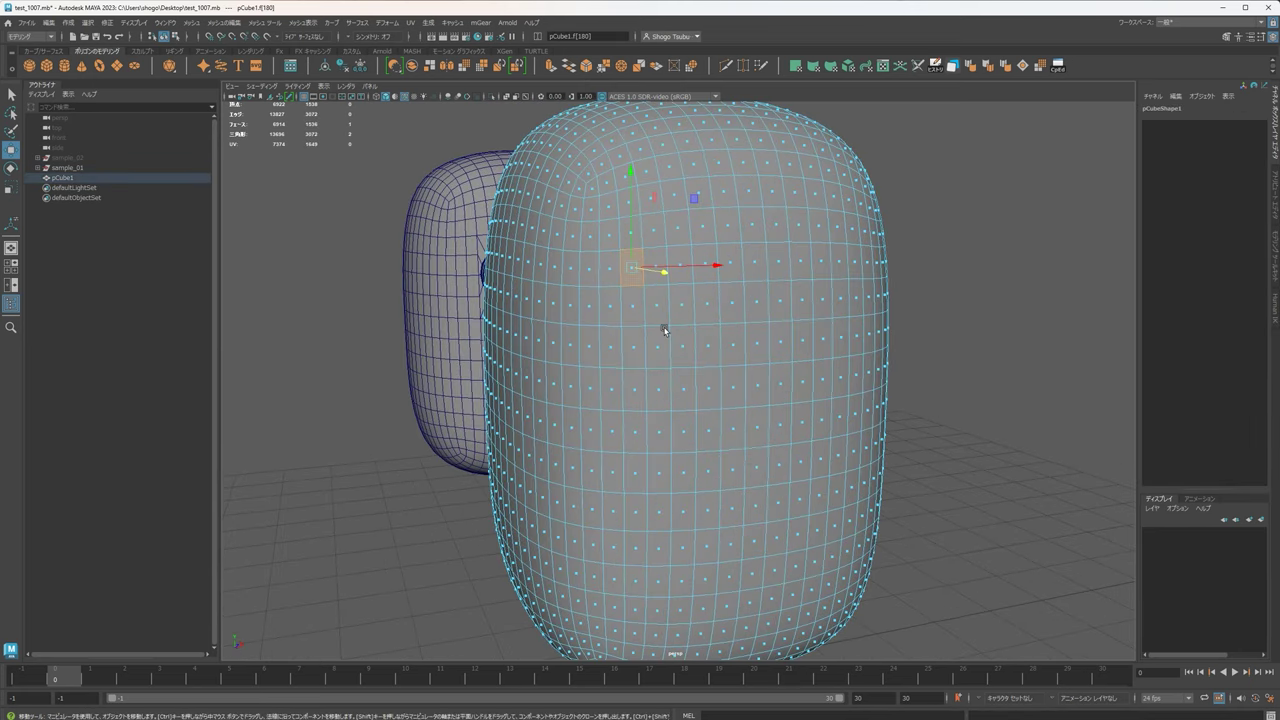
Extend the face selection to a block five faces wide and four high on the front of pCube1.
alt+middle_drag(688, 332, 701, 378)
key(q)
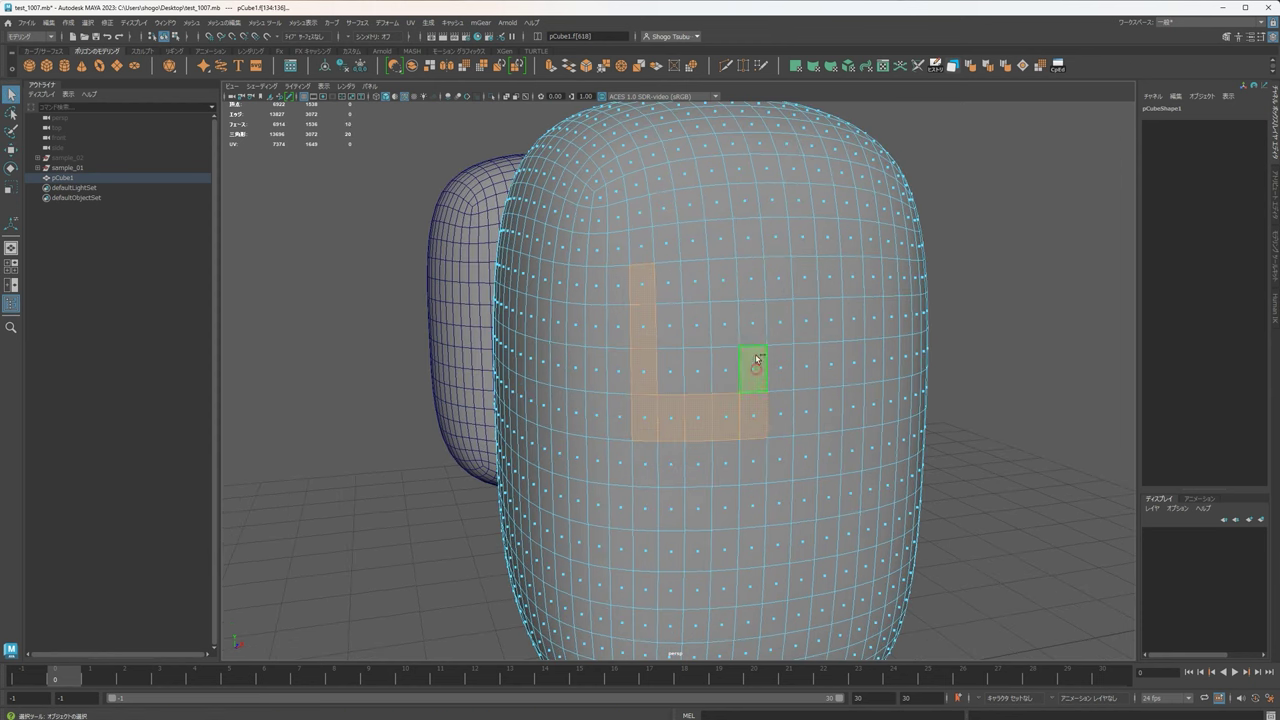
shift+click(755, 322)
shift+click(752, 281)
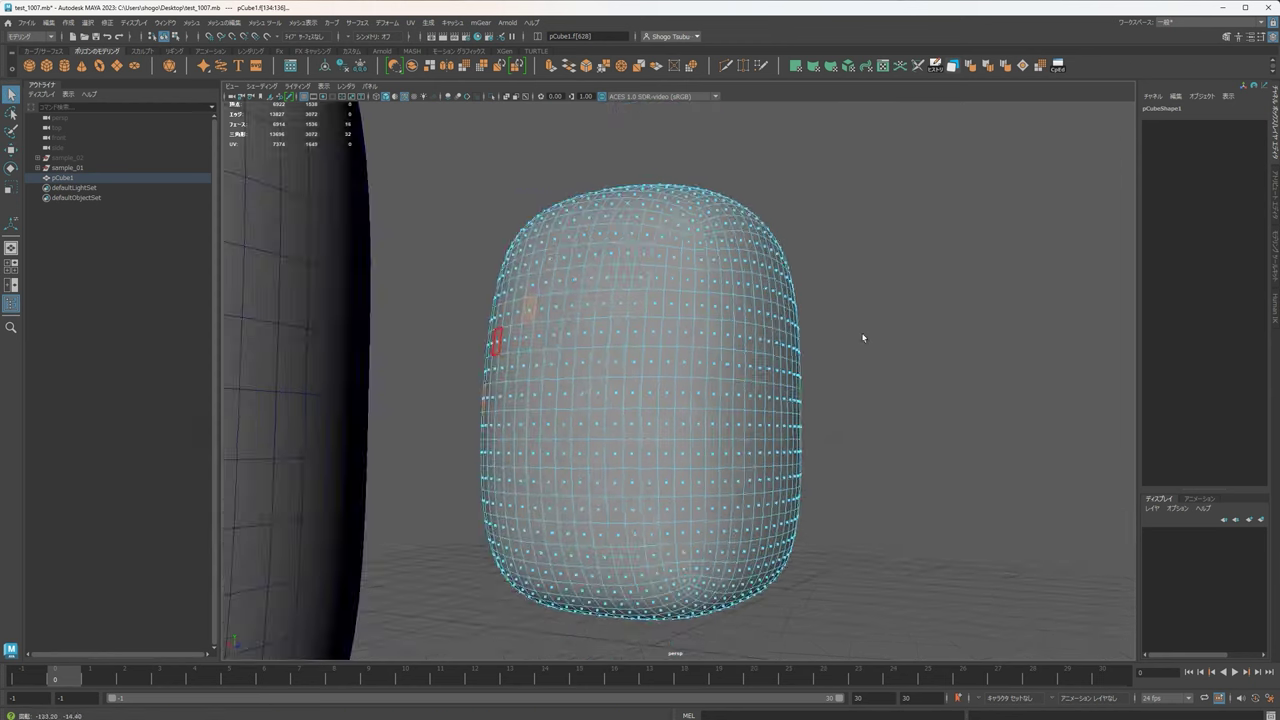
alt+drag(863, 337, 757, 432)
alt+middle_drag(757, 432, 781, 458)
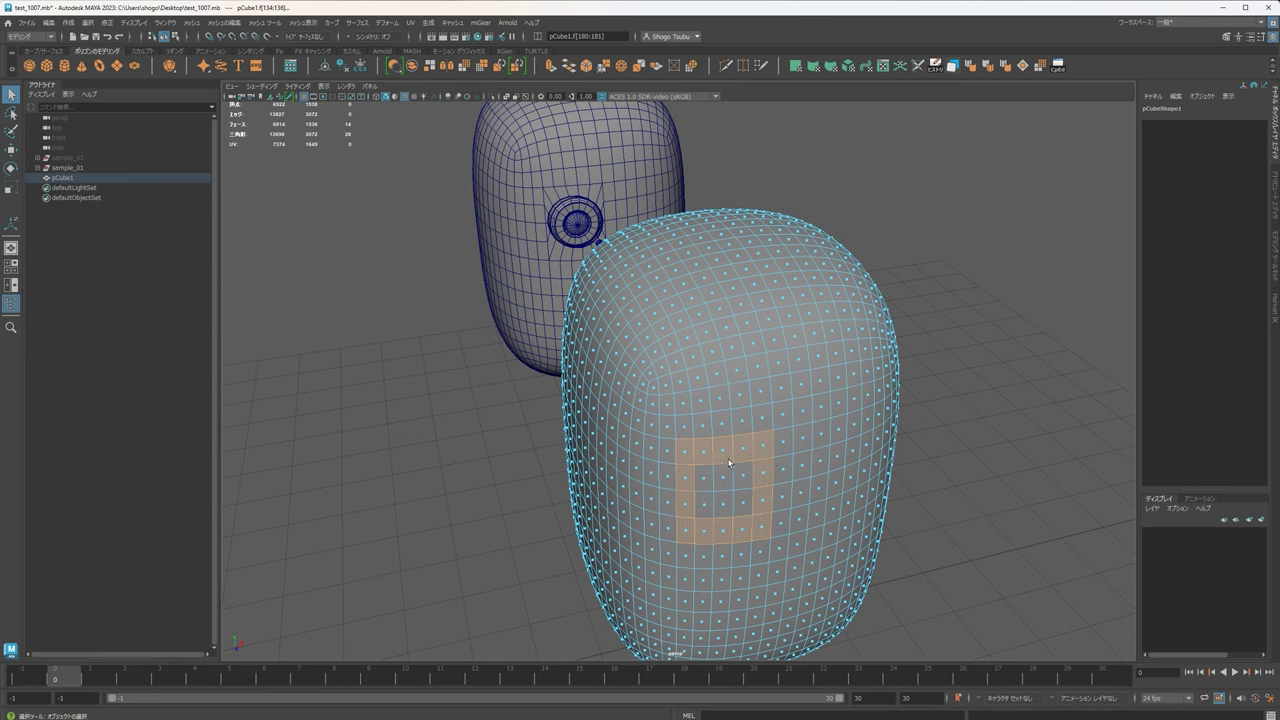
alt+drag(729, 462, 698, 369)
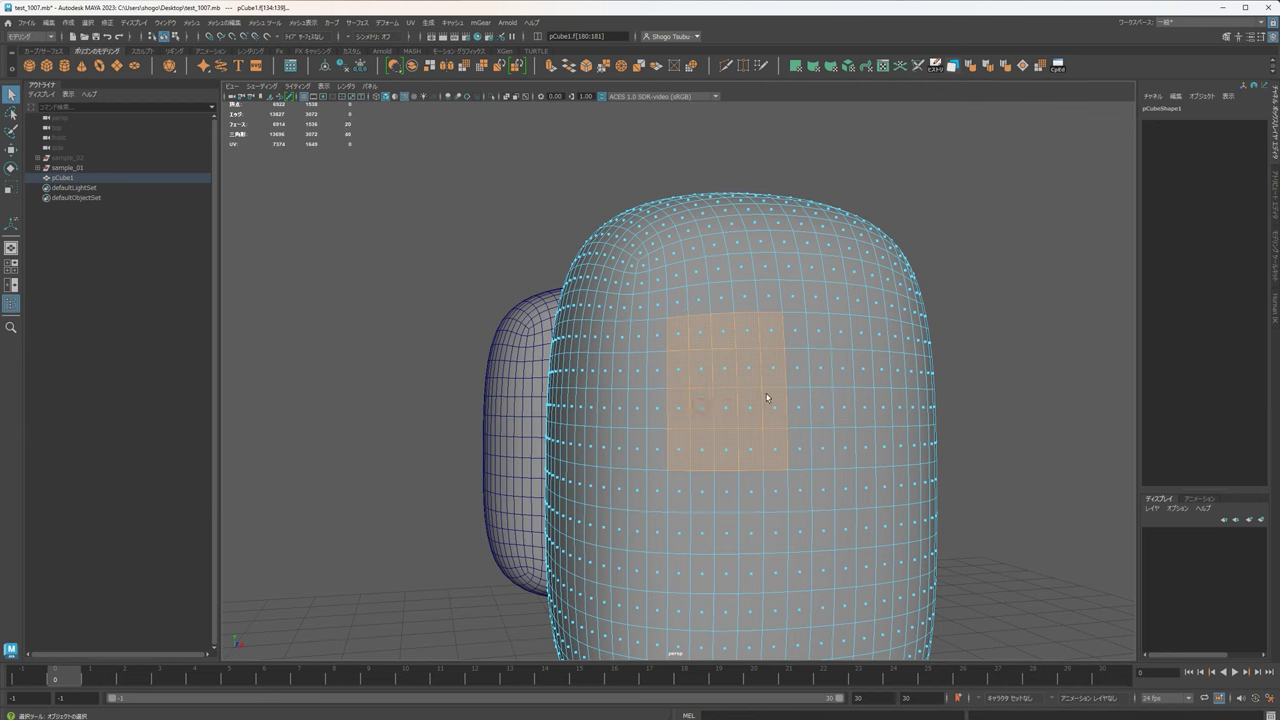
Adjust the face selection by adding the row beneath it, keeping the block five faces wide and four high.
scroll(767, 398, down, 4)
alt+drag(838, 404, 814, 408)
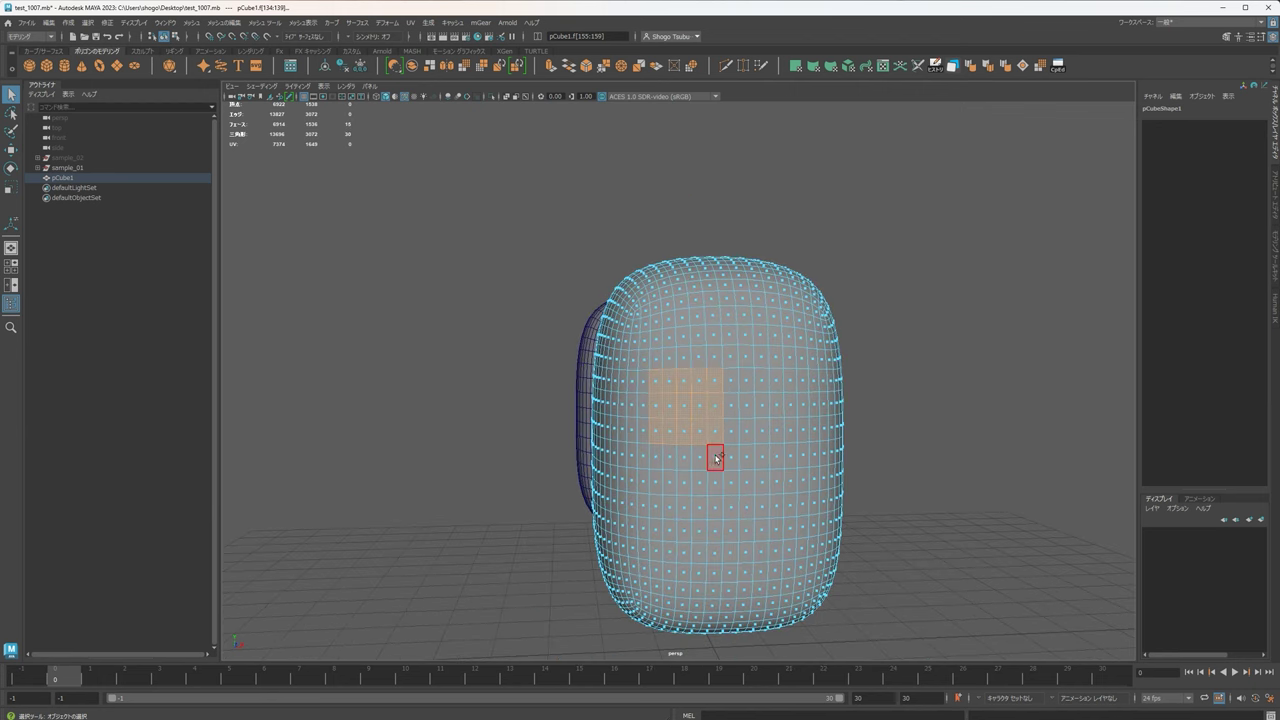
shift+double_click(656, 458)
Examine the position of the selected face block on pCube1 from several angles and distances.
alt+drag(674, 456, 814, 434)
alt+middle_drag(846, 412, 872, 399)
scroll(850, 407, down, 3)
alt+drag(831, 416, 797, 420)
scroll(830, 425, up, 4)
alt+middle_drag(776, 412, 735, 378)
scroll(806, 406, up, 2)
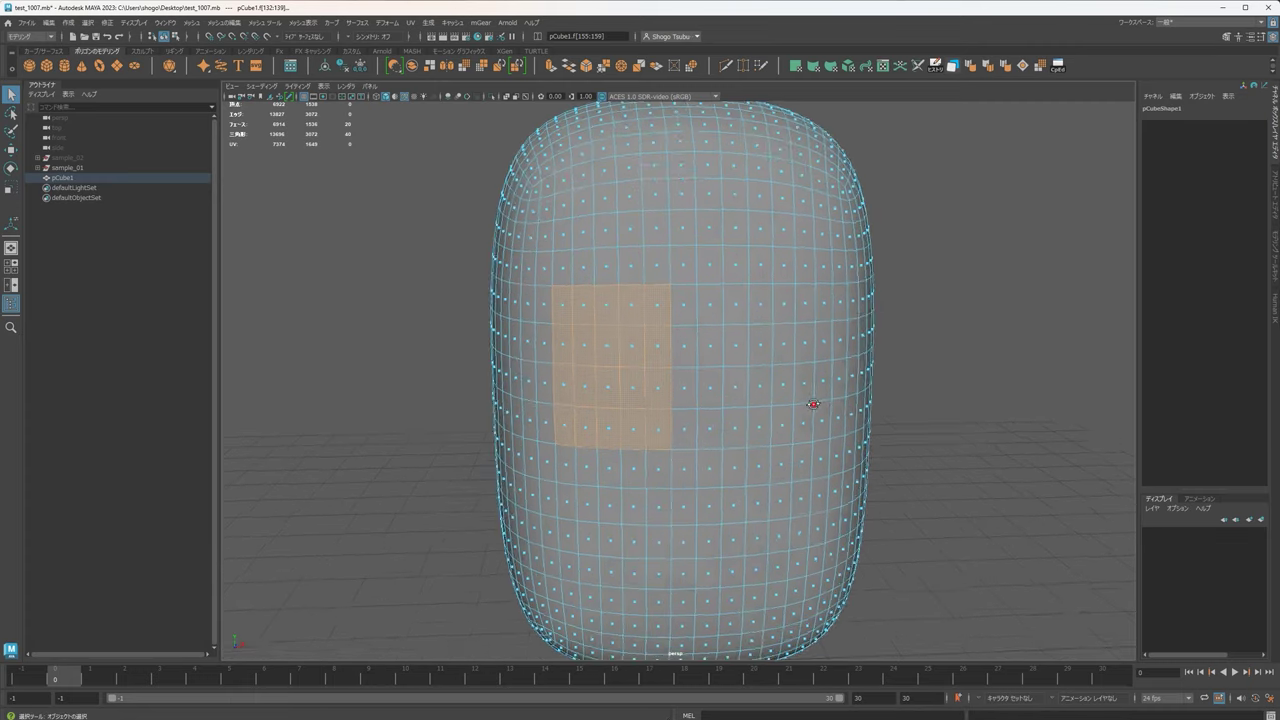
alt+drag(814, 406, 828, 389)
alt+middle_drag(812, 384, 818, 404)
scroll(740, 390, up, 3)
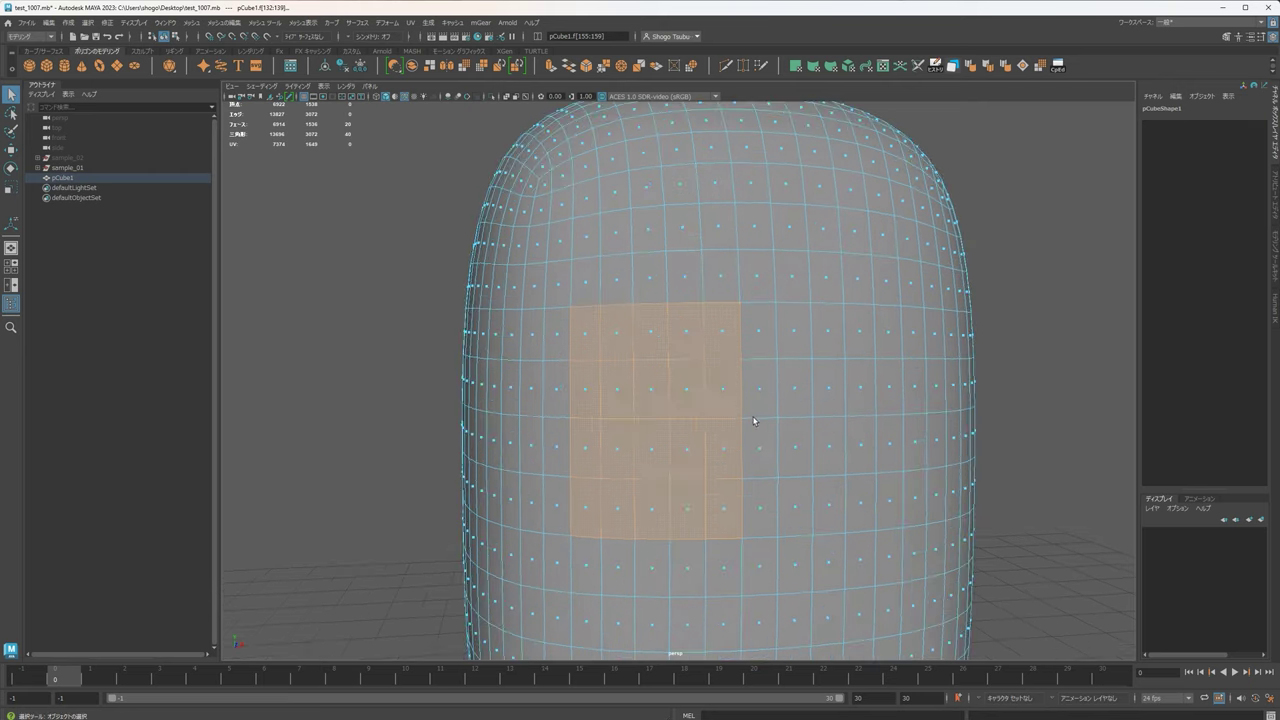
Assign the existing standardSurface1 material to the selected faces and clear the selection.
right_drag(695, 287, 633, 347)
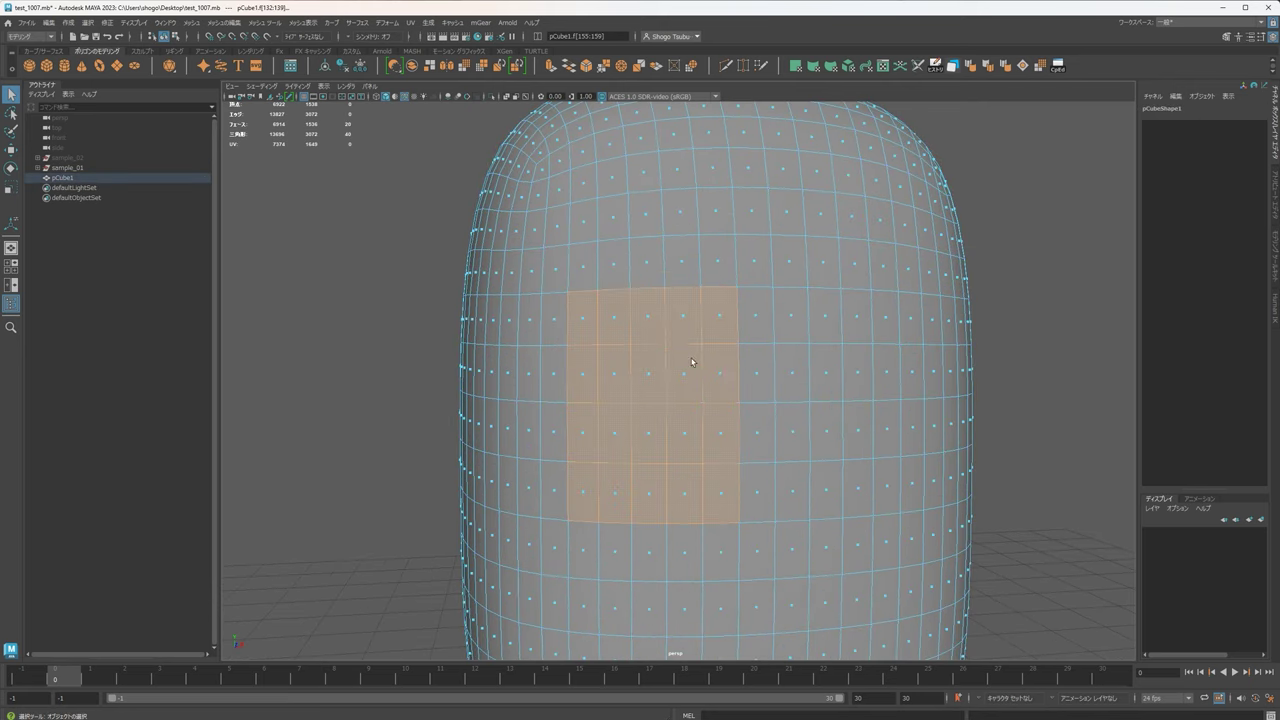
alt+middle_drag(788, 379, 737, 329)
right_drag(737, 328, 753, 603)
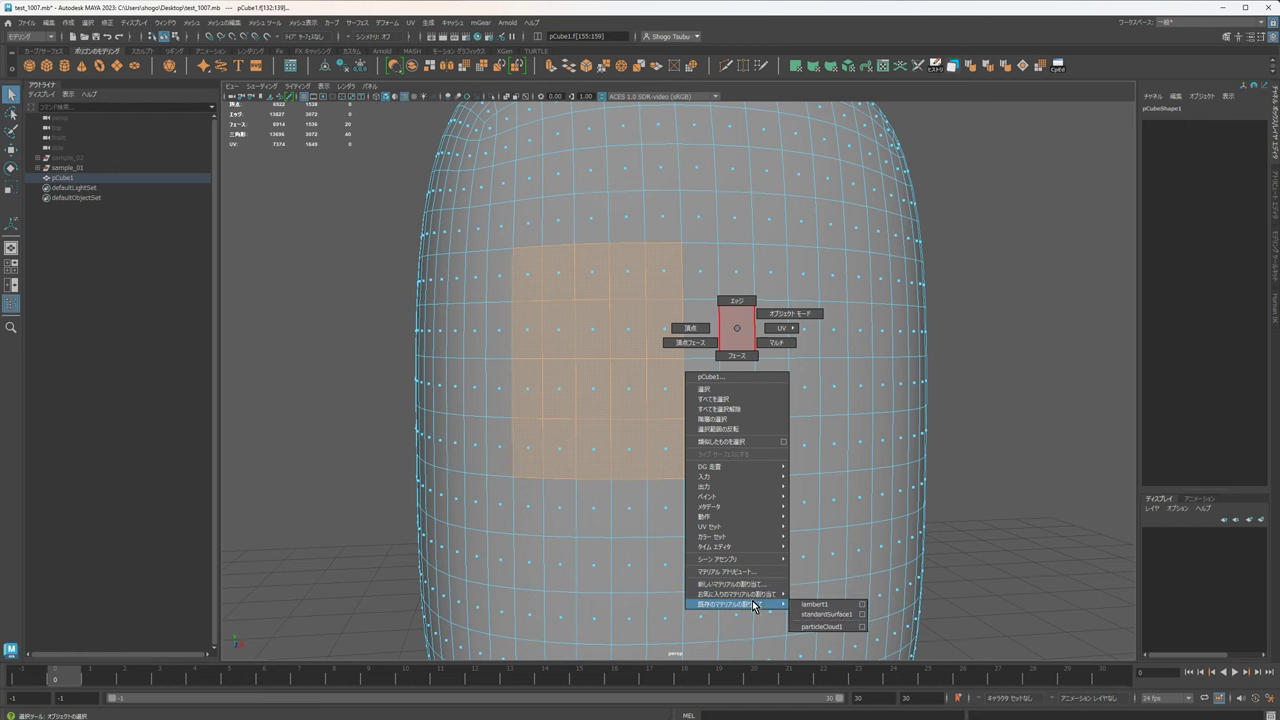
right_drag(838, 610, 838, 614)
click(974, 381)
alt+drag(700, 395, 803, 340)
double_click(965, 252)
scroll(950, 340, down, 2)
scroll(877, 391, up, 1)
alt+drag(868, 412, 757, 408)
Switch pCube1 to vertex selection and pick the vertices along the border of the dark face patch to count them.
click(743, 346)
right_drag(741, 343, 695, 342)
scroll(694, 326, up, 3)
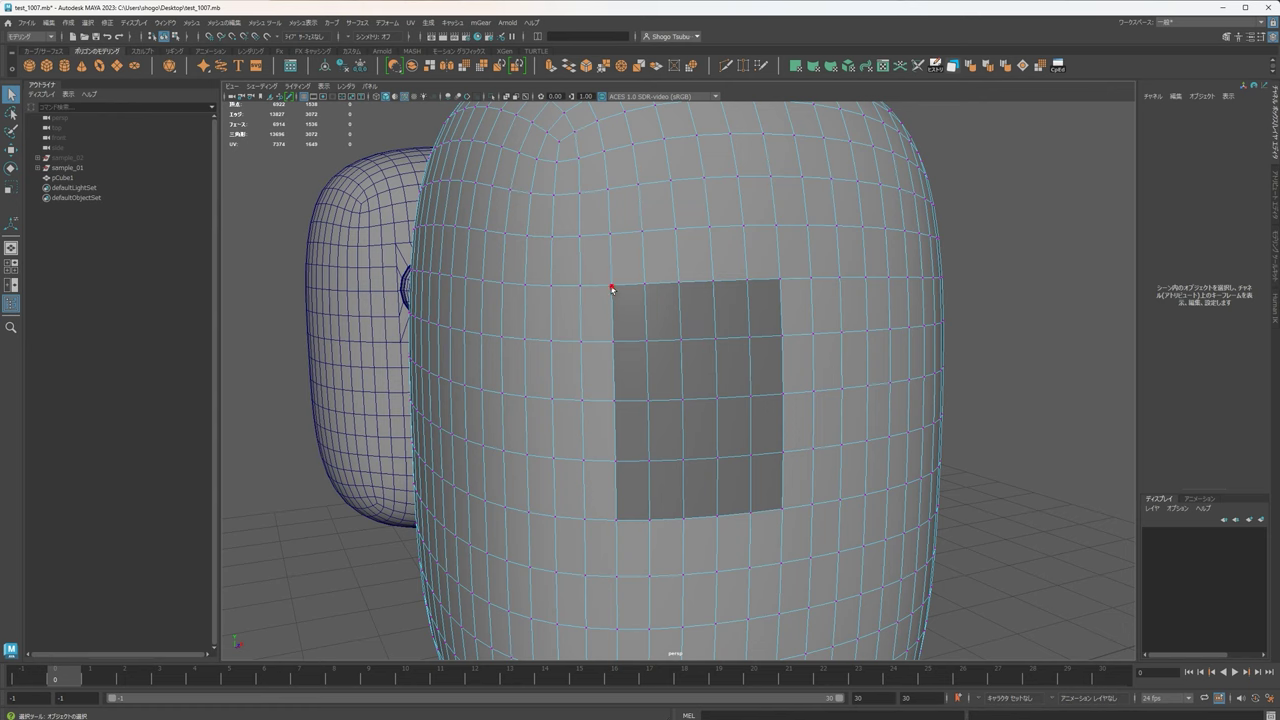
click(649, 286)
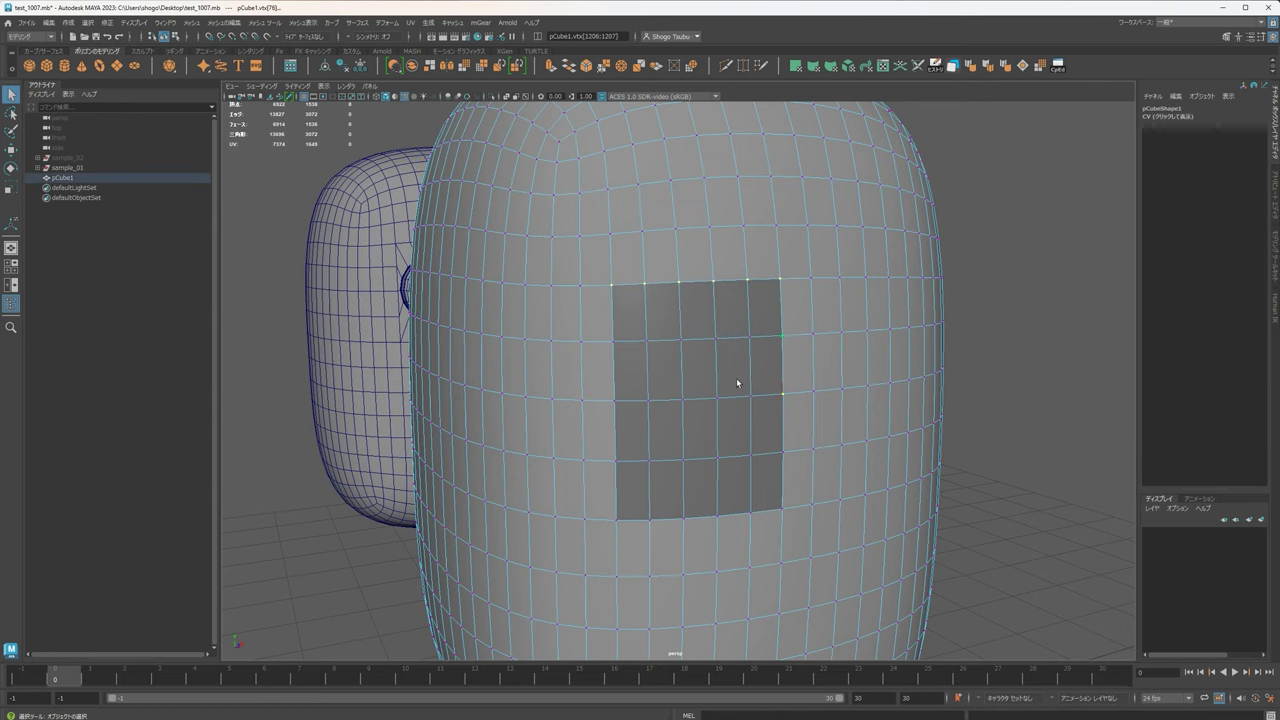
alt+middle_drag(771, 382, 737, 362)
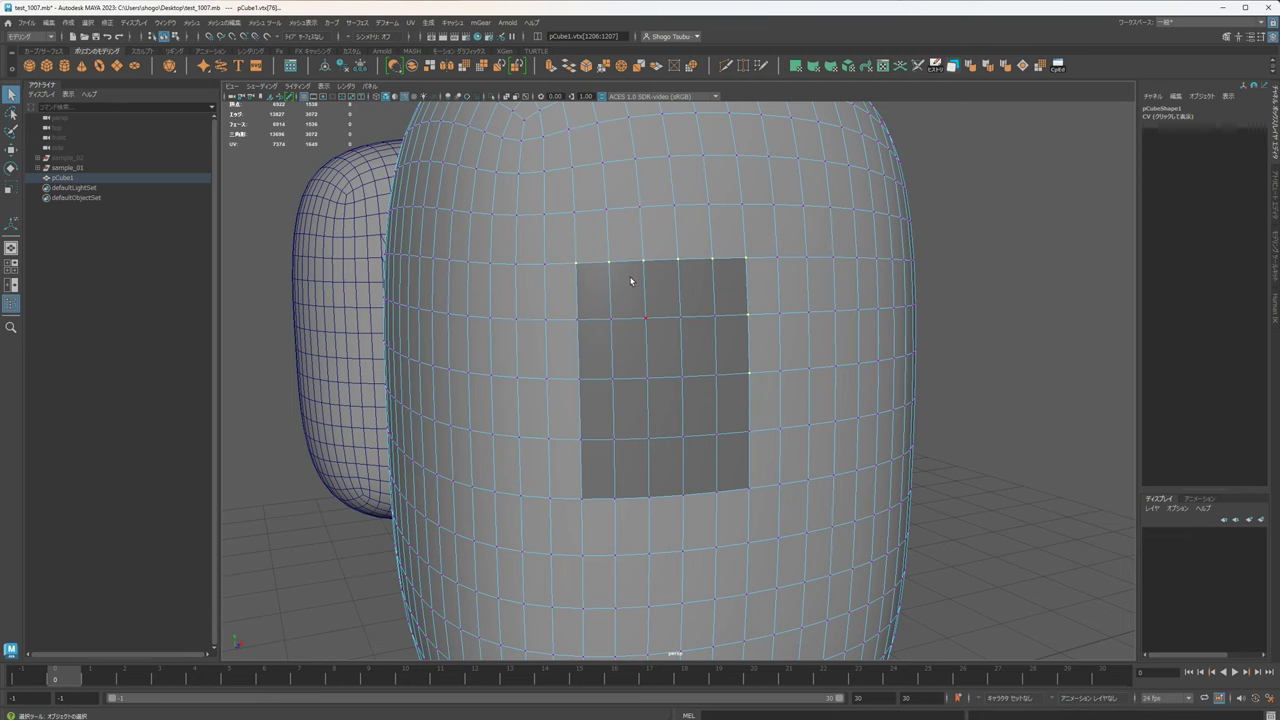
alt+middle_drag(783, 300, 797, 328)
alt+middle_drag(808, 389, 806, 354)
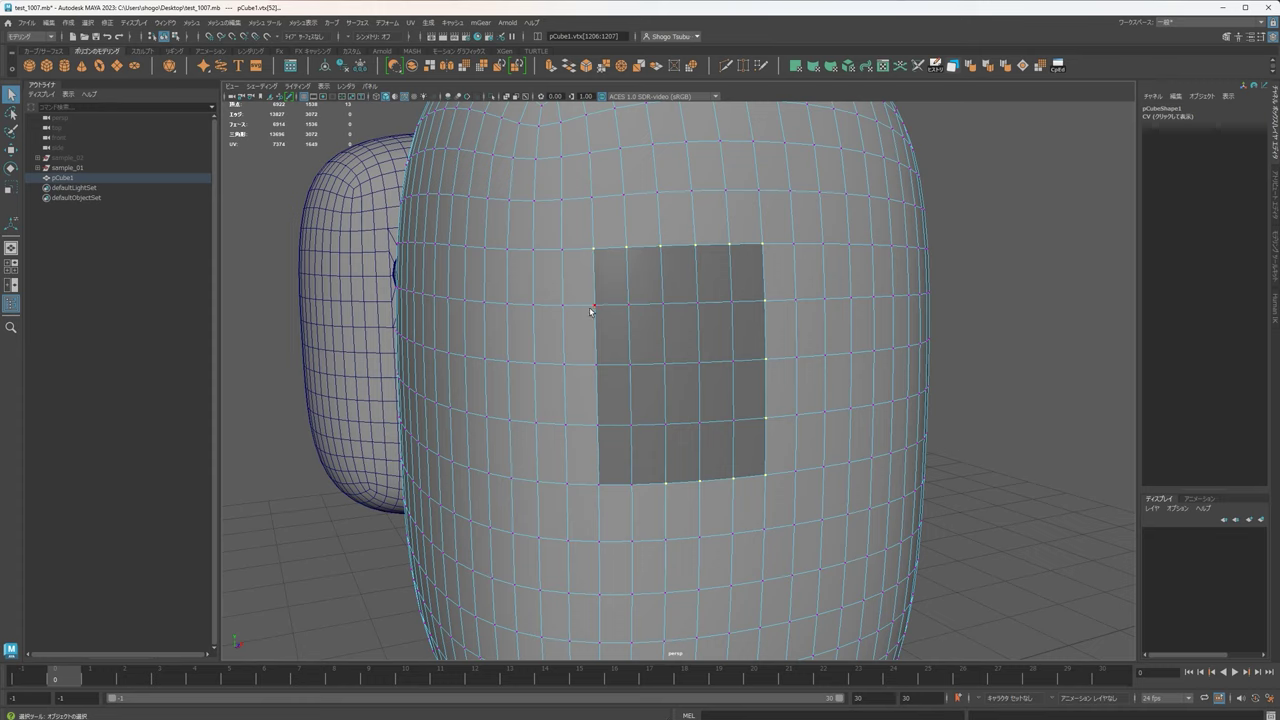
Check the dark patch beside the sample body and return pCube1 to object selection.
scroll(700, 387, down, 5)
alt+drag(704, 386, 730, 388)
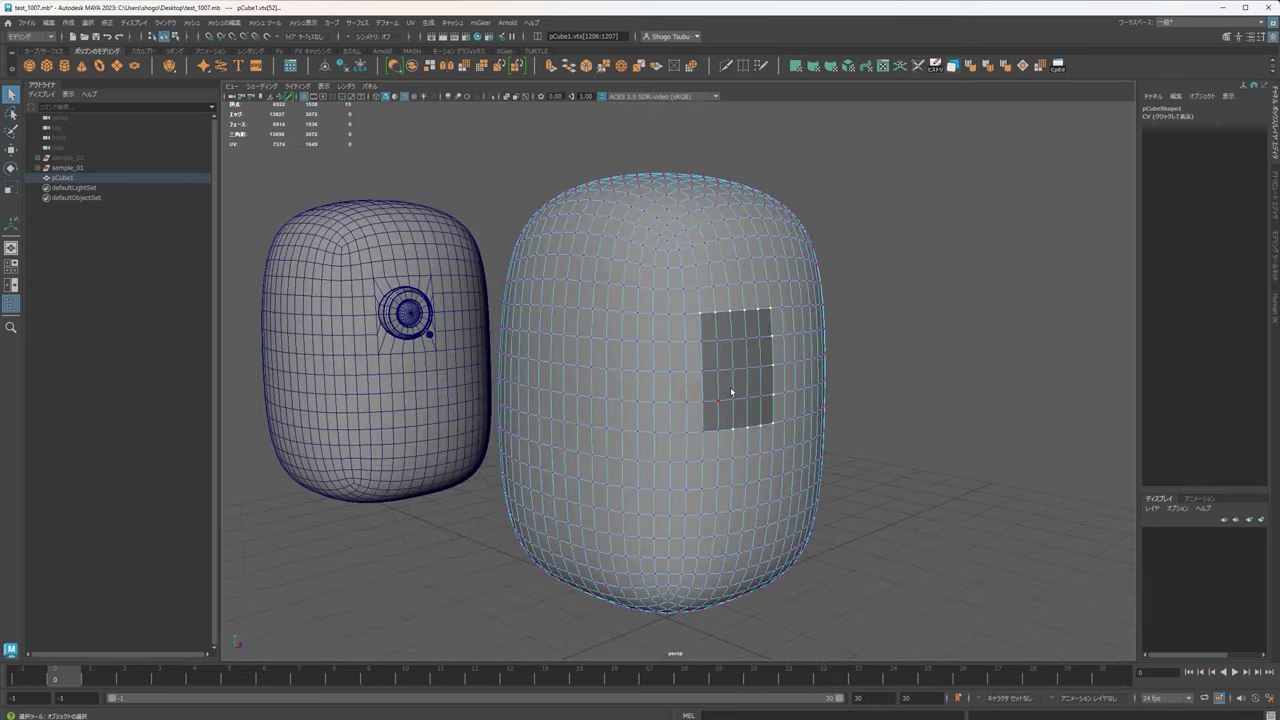
scroll(732, 386, up, 4)
right_drag(770, 305, 860, 290)
alt+drag(943, 291, 618, 280)
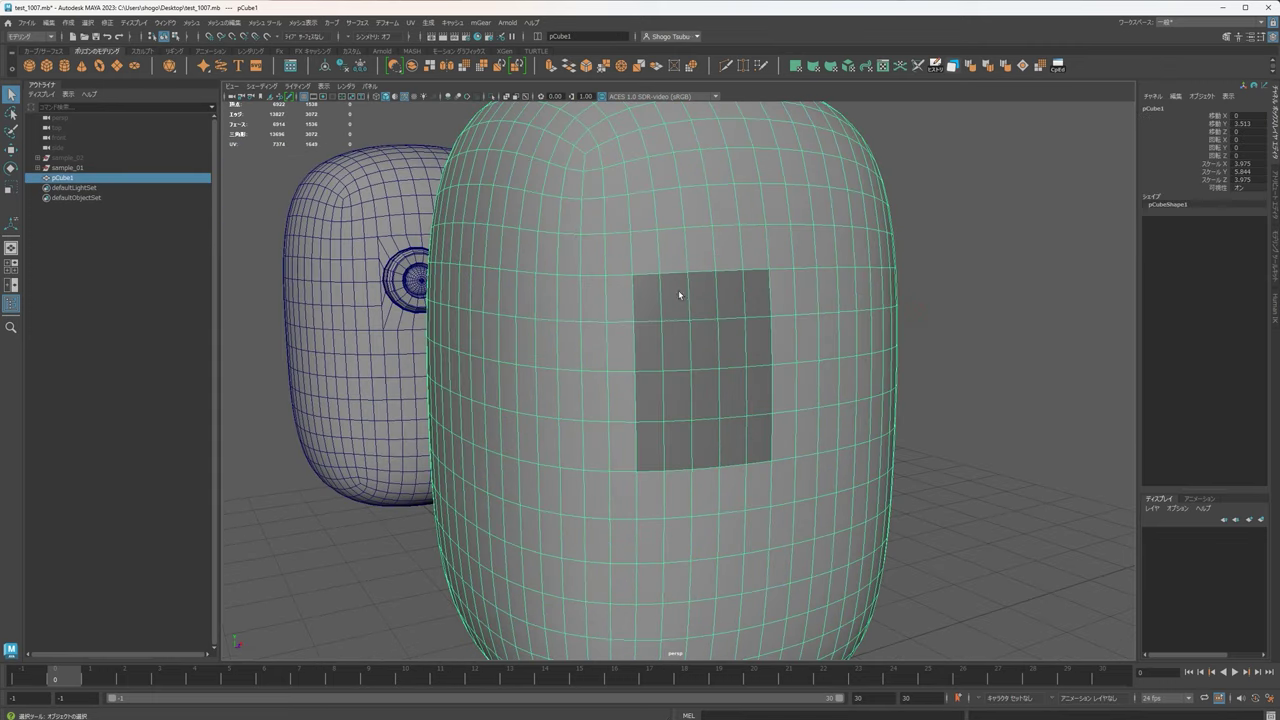
Compare the mesh around the sample's eye with the dark patch on pCube1 and clear the selection.
scroll(660, 328, down, 3)
alt+middle_drag(634, 329, 790, 413)
scroll(686, 406, up, 6)
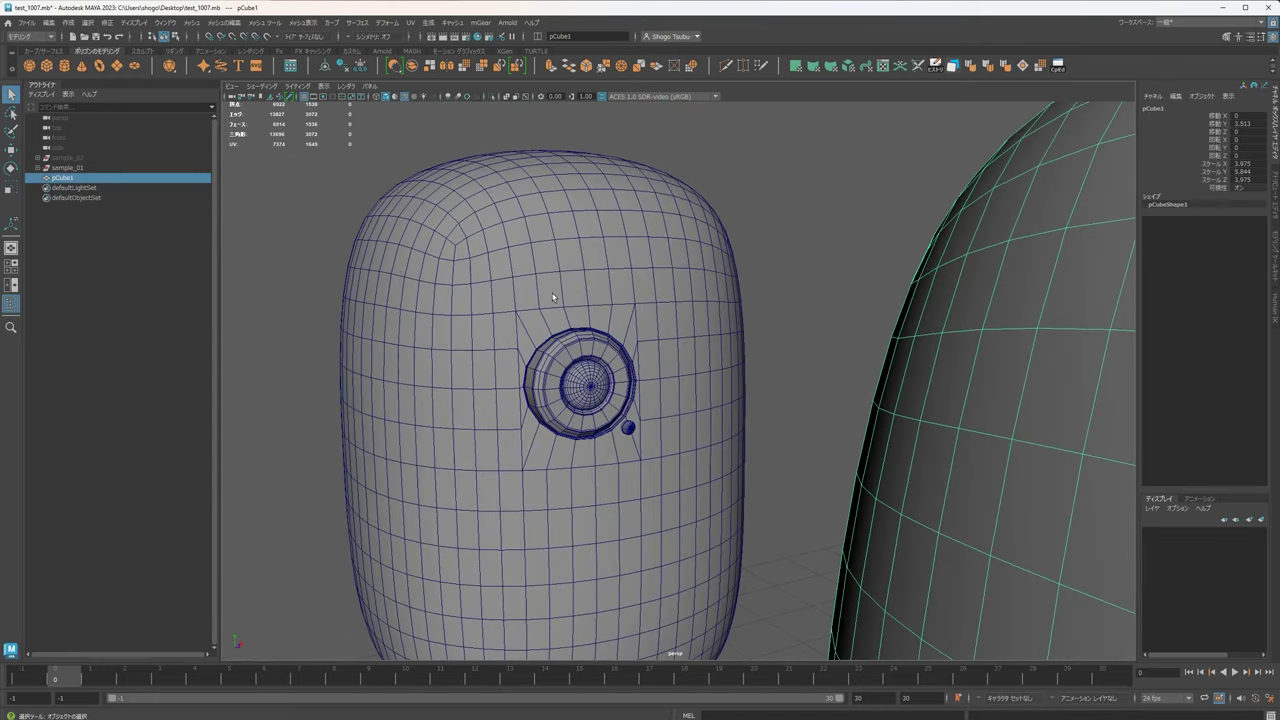
scroll(866, 436, down, 4)
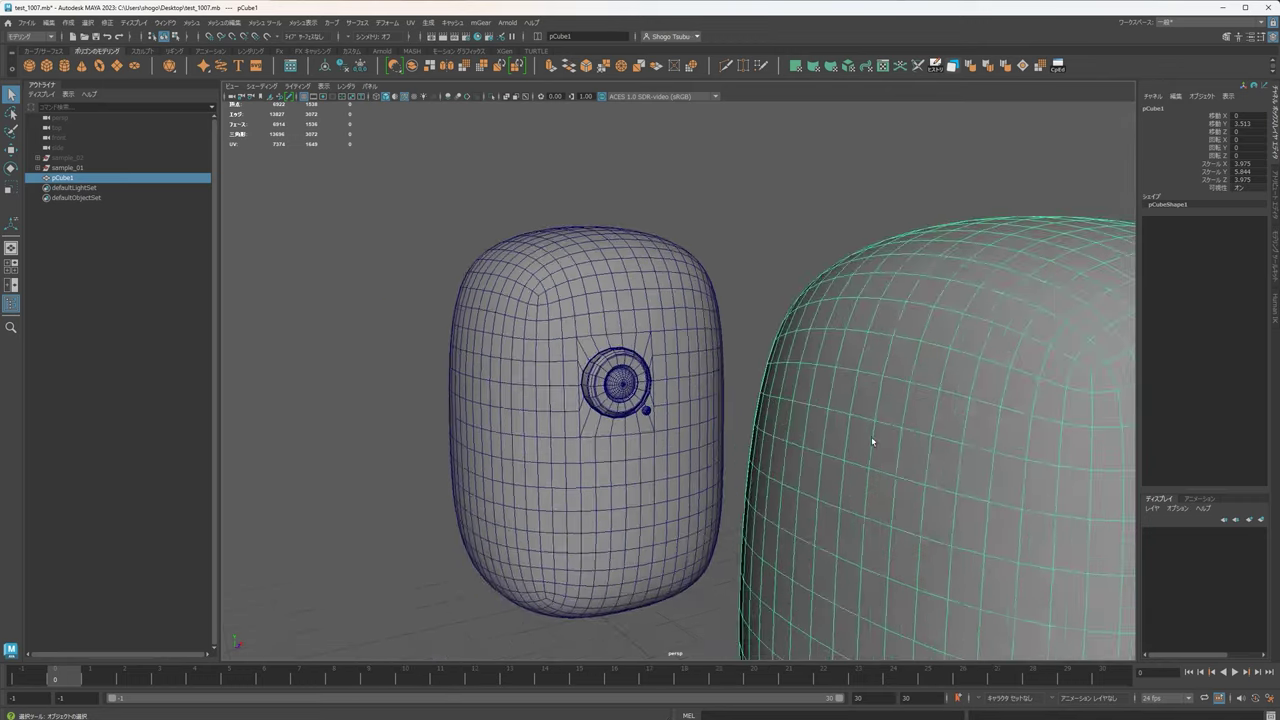
alt+middle_drag(1012, 386, 933, 348)
click(933, 348)
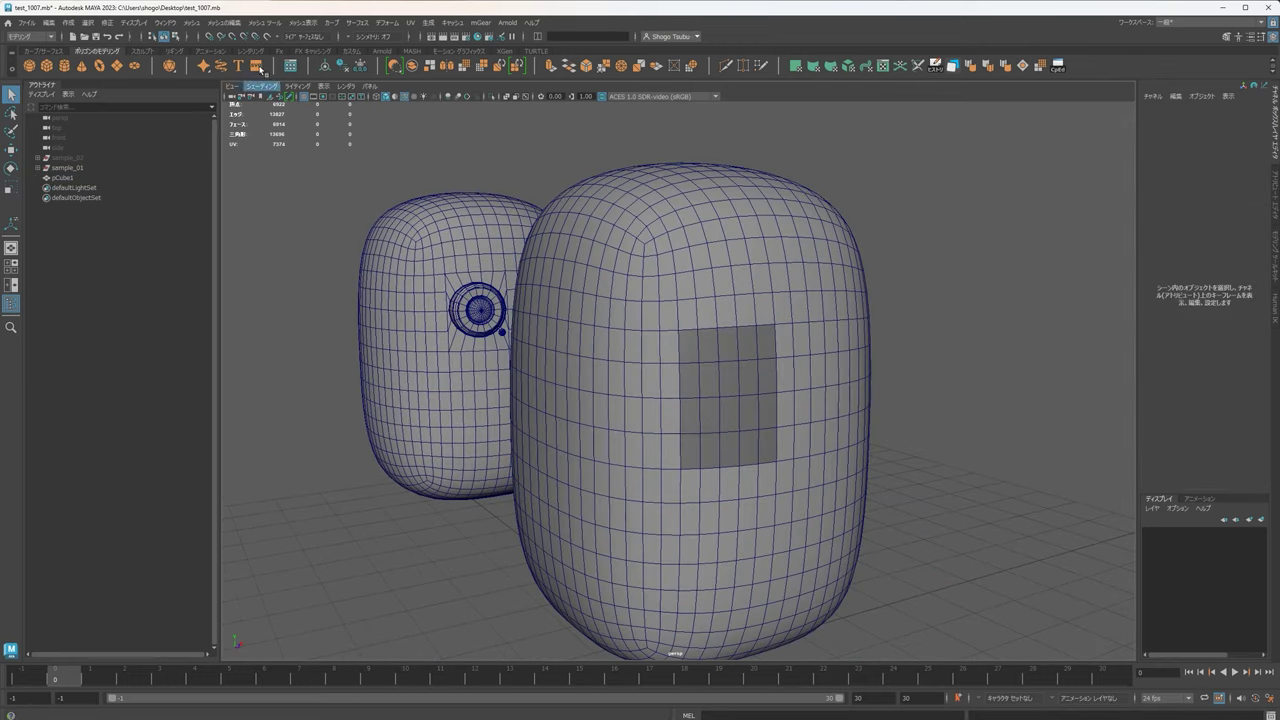
Create a polygon cylinder and move it in front of the dark patch, to Y 3.596 and Z 4.279.
click(66, 67)
scroll(672, 388, down, 5)
alt+drag(672, 388, 765, 424)
key(w)
drag(750, 491, 933, 346)
alt+middle_drag(933, 346, 813, 323)
scroll(813, 323, up, 4)
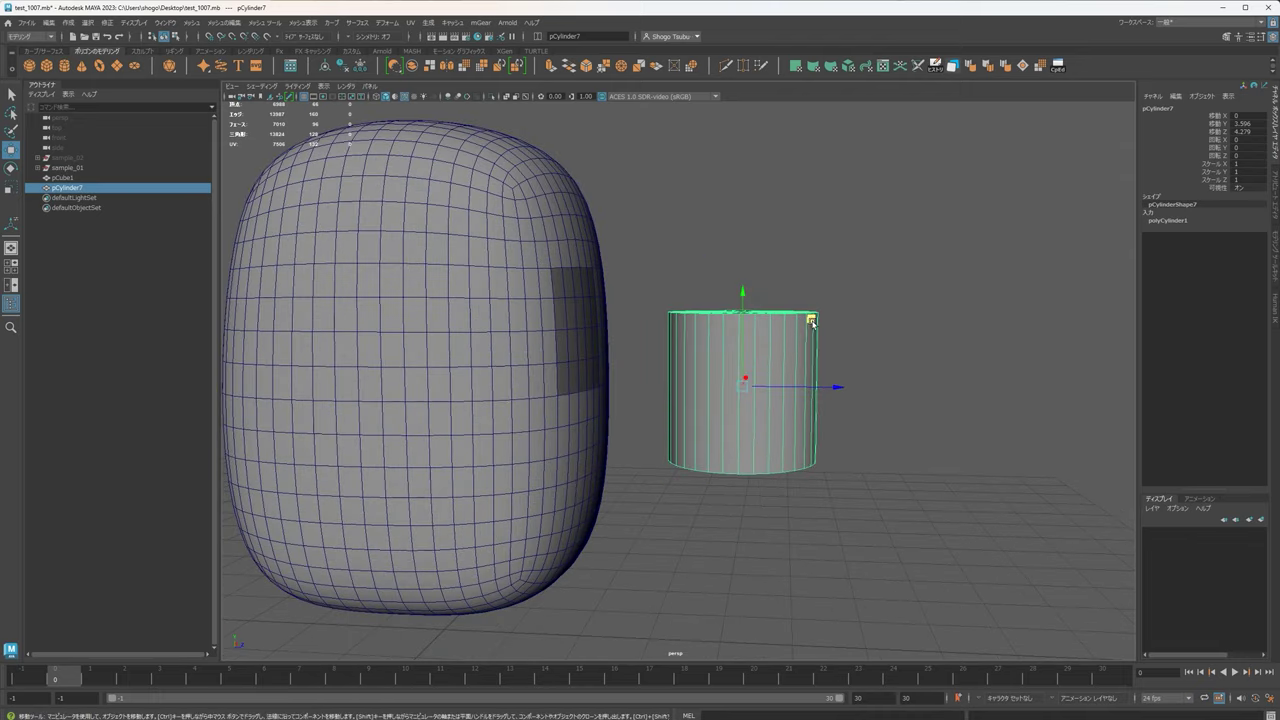
Set the polygon cylinder's axis subdivisions to 18 and rotate it 90° in X to face forward.
click(1180, 220)
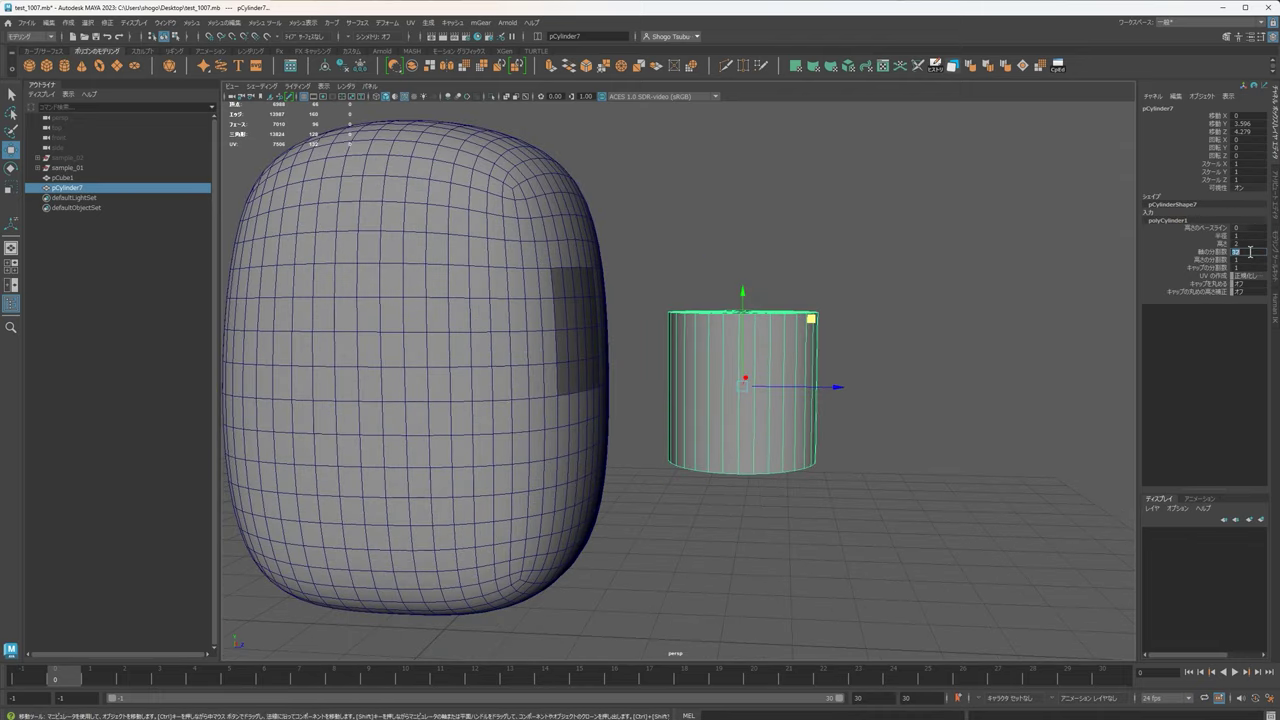
text(18)
key(Return)
mouse_move(865, 309)
alt+mouse_down()
mouse_move(867, 324)
mouse_move(849, 331)
mouse_move(862, 319)
alt+mouse_up()
key(e)
mouse_move(779, 320)
mouse_down()
mouse_move(772, 312)
mouse_move(854, 353)
mouse_move(836, 326)
mouse_move(809, 329)
mouse_move(697, 284)
mouse_up()
key(w)
Scale the cylinder to 0.736 and move it over the dark patch, to X -0.667, Y 4.164, Z 2.593.
alt+drag(745, 354, 562, 452)
key(r)
drag(657, 314, 627, 311)
alt+drag(645, 366, 655, 260)
key(w)
drag(746, 332, 771, 369)
scroll(771, 369, up, 2)
Scale the cylinder down to 0.479 and move it to X -0.793, Y 4.406, Z 2.386 within the dark patch.
key(r)
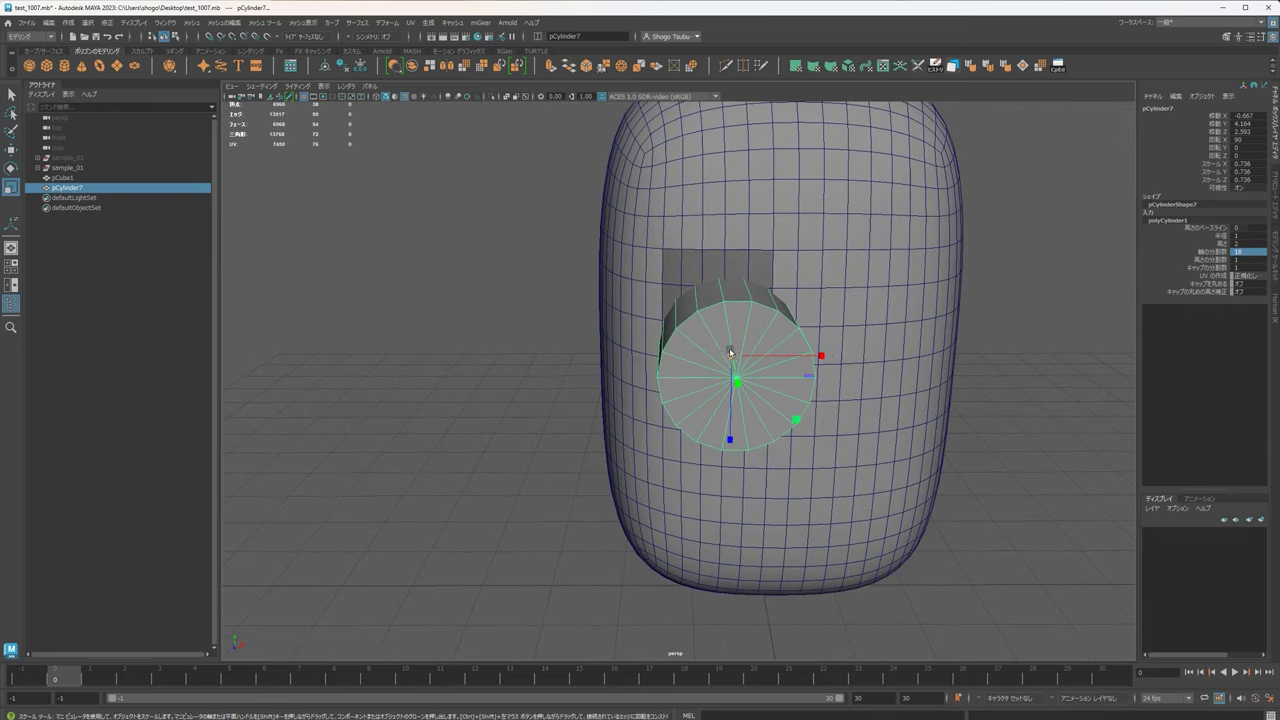
click(771, 203)
alt+drag(690, 310, 727, 306)
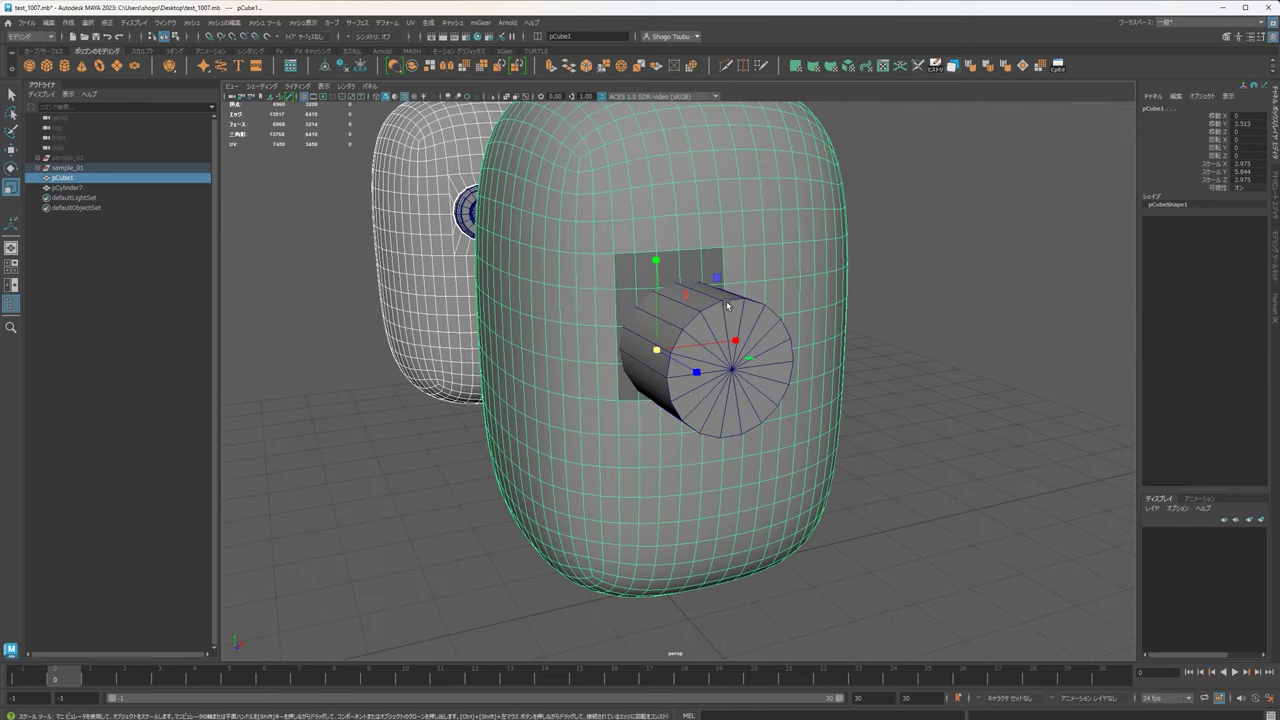
click(727, 305)
drag(697, 357, 677, 364)
key(w)
drag(800, 310, 786, 299)
drag(786, 299, 768, 281)
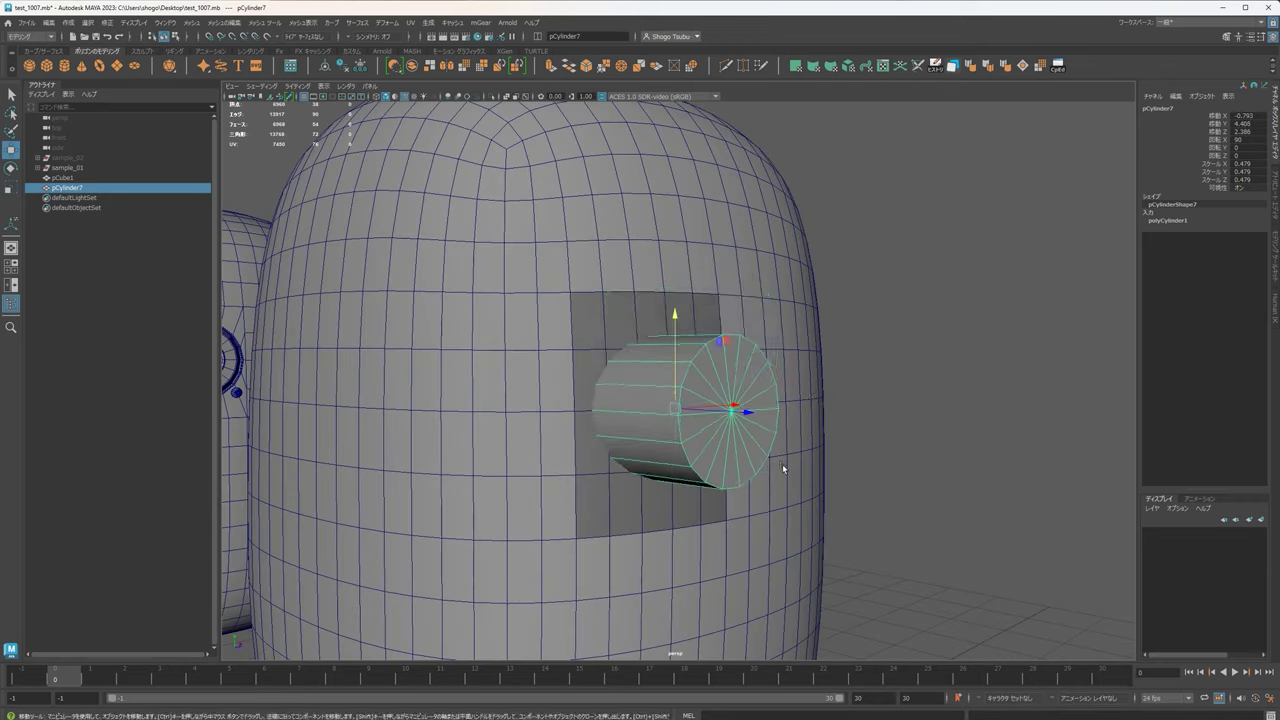
Snap the cylinder's height to Y 4.401, level with the horizontal edge across the middle of the dark patch.
middle_drag(782, 464, 844, 440)
alt+drag(844, 440, 916, 437)
alt+middle_drag(711, 462, 689, 408)
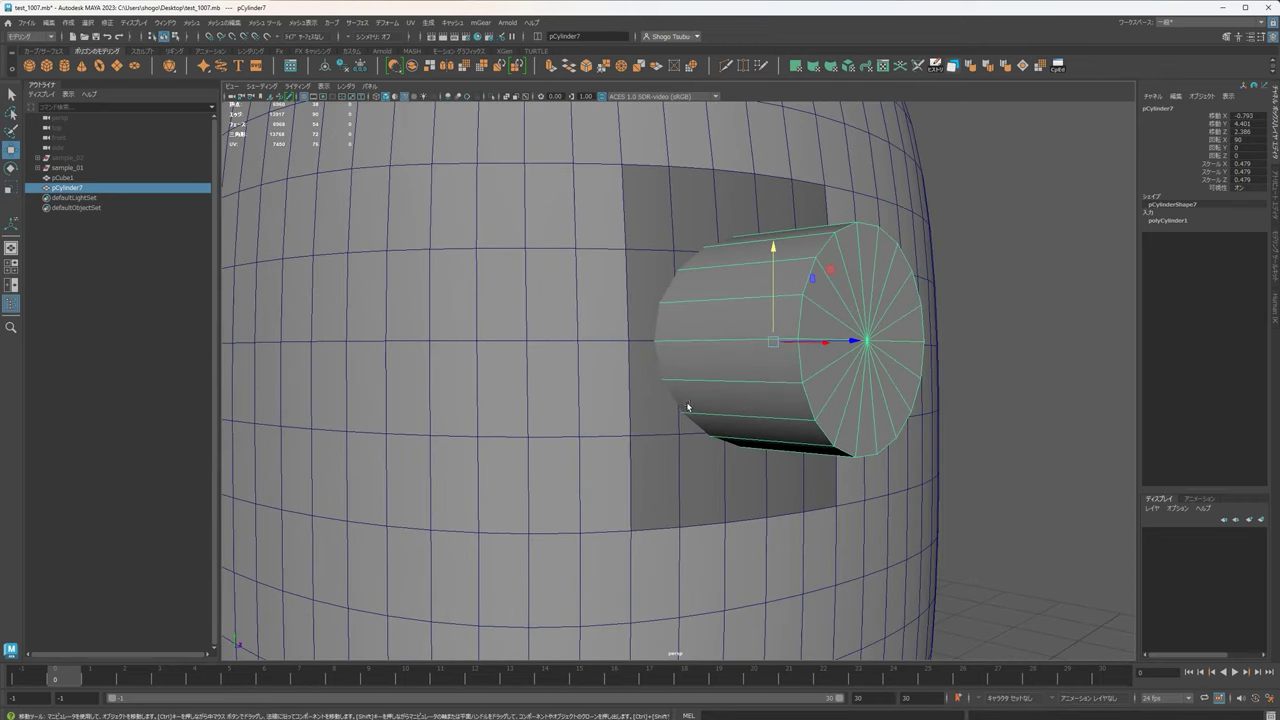
alt+drag(689, 408, 543, 424)
middle_drag(711, 351, 743, 407)
alt+drag(709, 428, 731, 420)
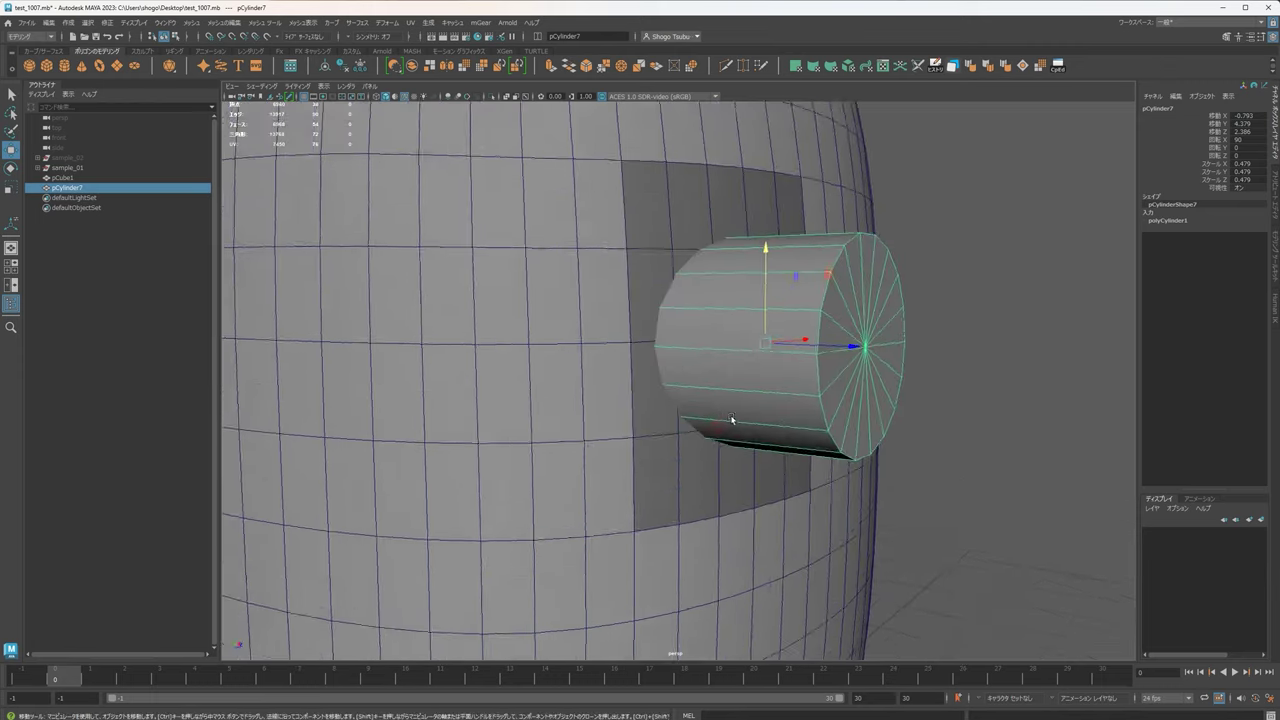
alt+middle_drag(731, 420, 712, 470)
scroll(622, 404, up, 5)
alt+drag(614, 426, 574, 401)
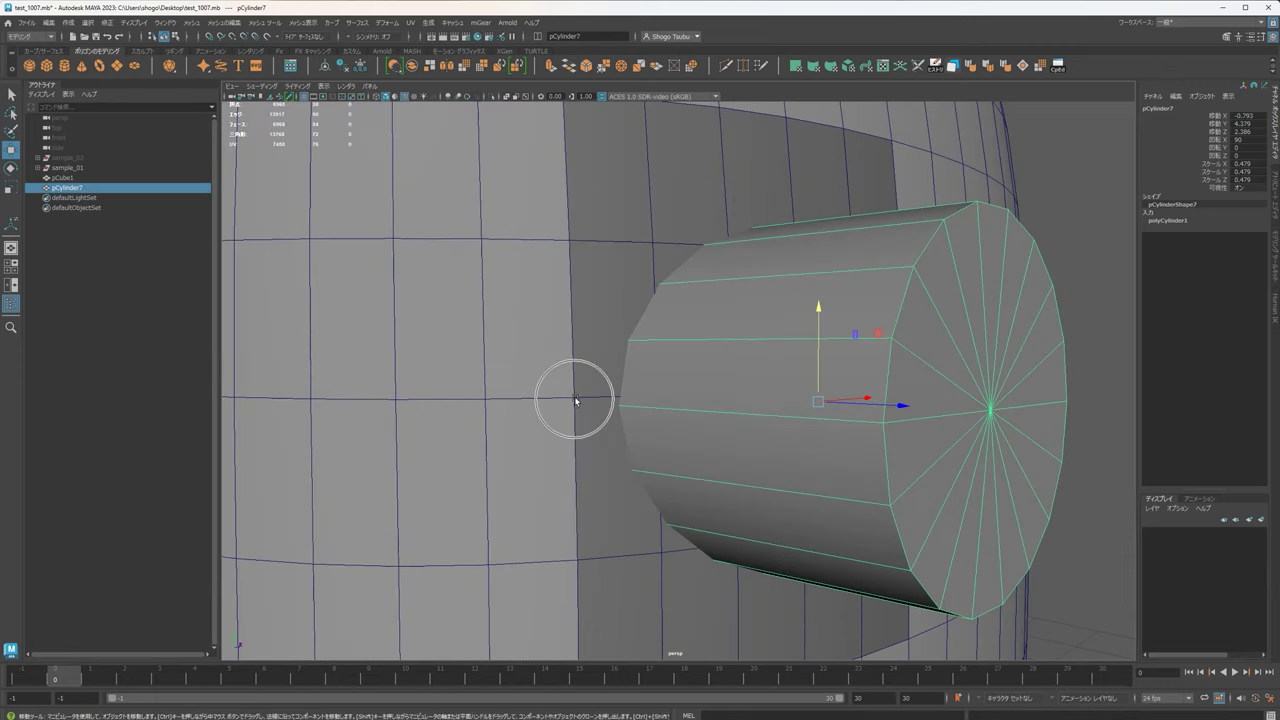
middle_drag(581, 403, 579, 398)
alt+drag(1010, 420, 829, 437)
scroll(829, 437, down, 10)
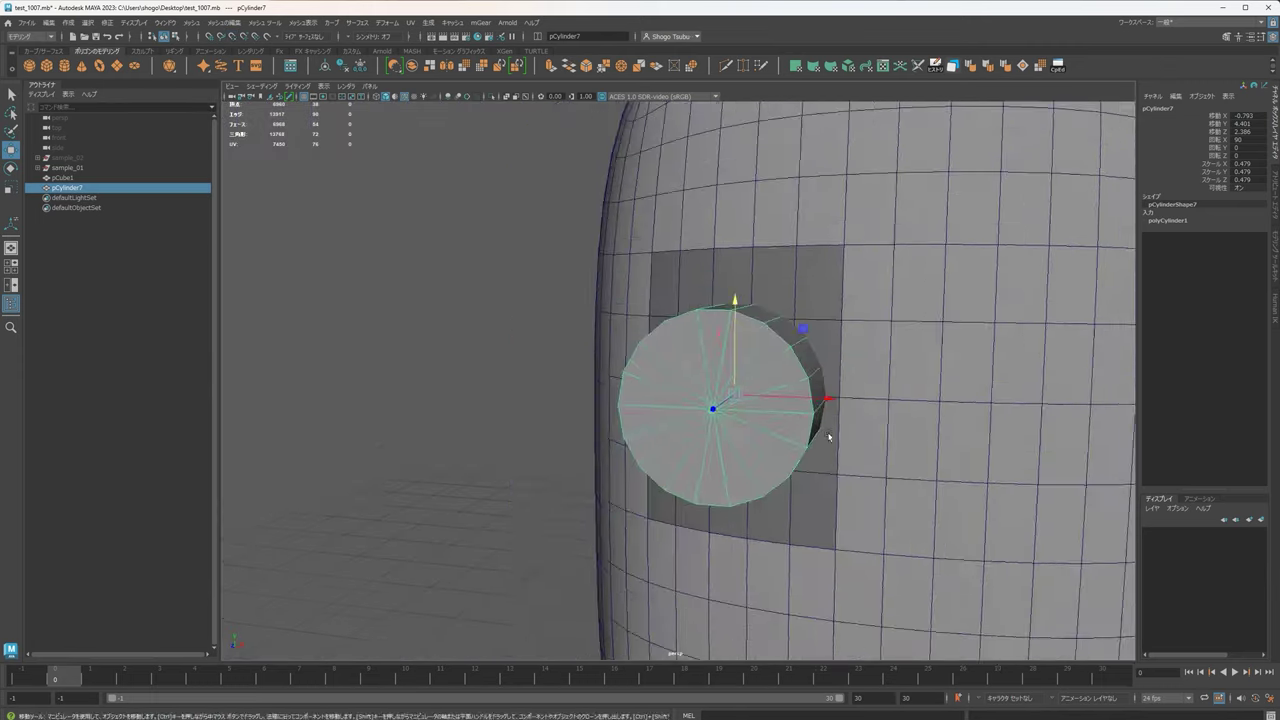
Try shifting the cylinder slightly higher and return it to Y 4.401.
alt+middle_drag(862, 382, 729, 326)
alt+drag(690, 306, 905, 330)
alt+middle_drag(585, 325, 771, 380)
scroll(771, 380, up, 2)
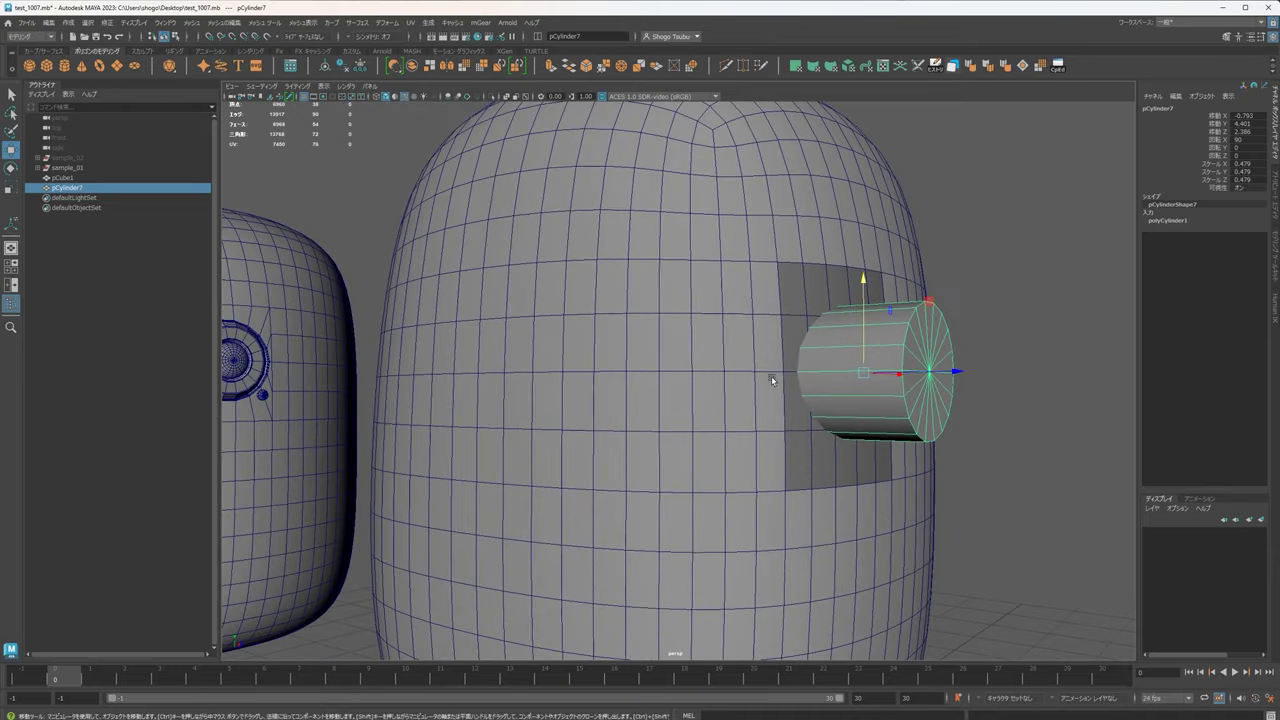
drag(864, 284, 861, 267)
alt+drag(1020, 392, 990, 402)
scroll(914, 440, down, 4)
alt+drag(914, 440, 940, 441)
key(f)
drag(677, 285, 677, 305)
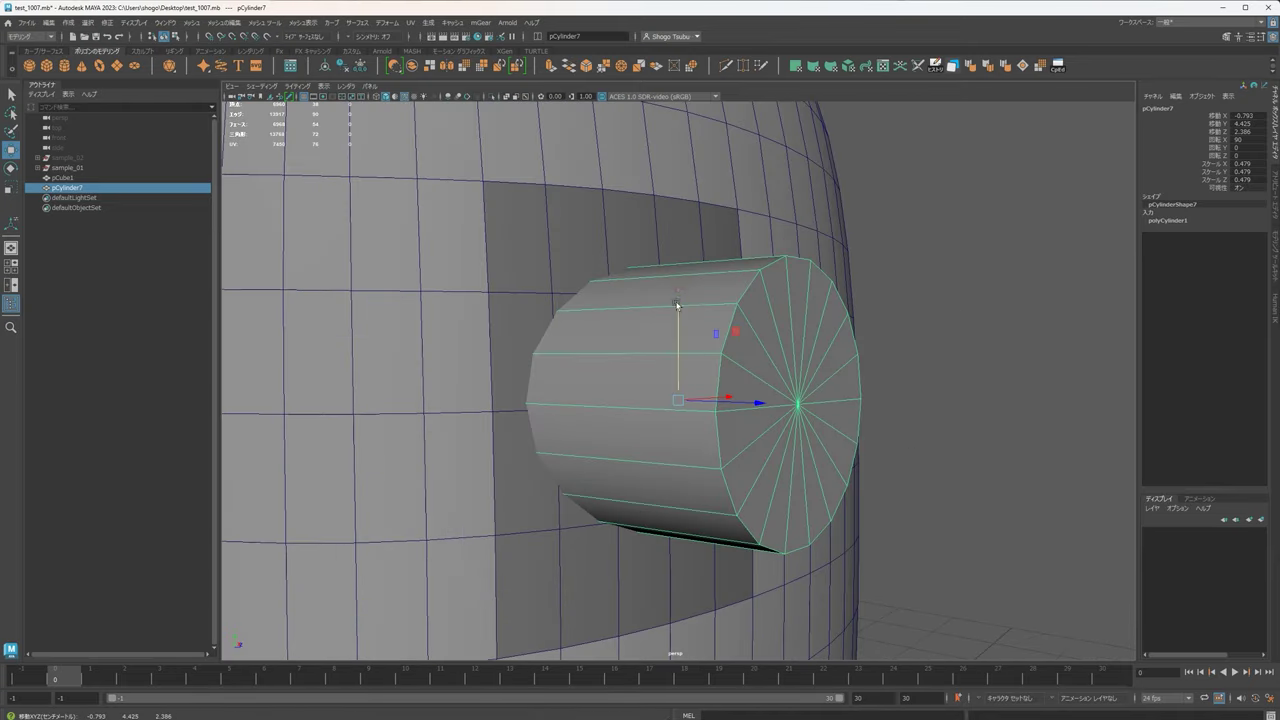
mouse_move(584, 407)
alt+middle_down()
mouse_move(657, 396)
mouse_move(563, 407)
alt+middle_up()
Push the cylinder back into the body to Z 2.033 so only its front part protrudes.
alt+drag(771, 395, 966, 428)
scroll(801, 434, down, 4)
middle_drag(966, 428, 917, 427)
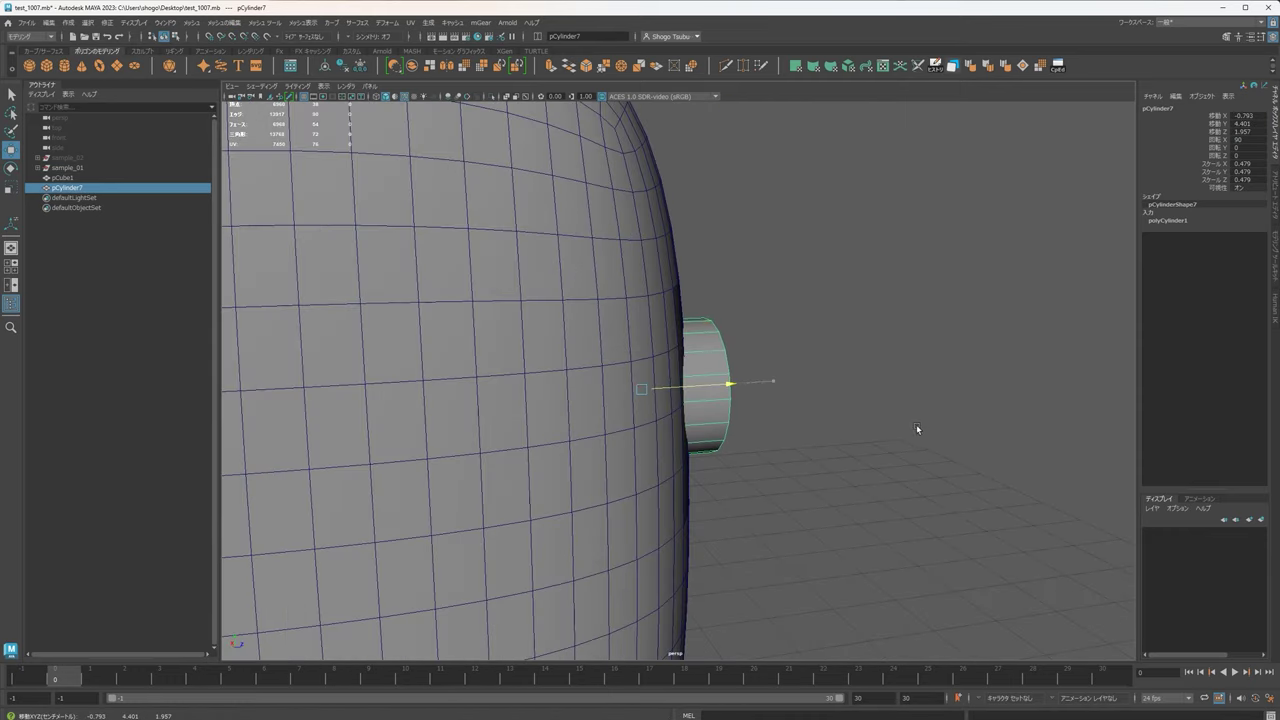
alt+drag(917, 427, 848, 415)
scroll(848, 415, down, 2)
scroll(848, 415, up, 4)
alt+middle_drag(768, 472, 803, 386)
alt+middle_drag(722, 388, 664, 438)
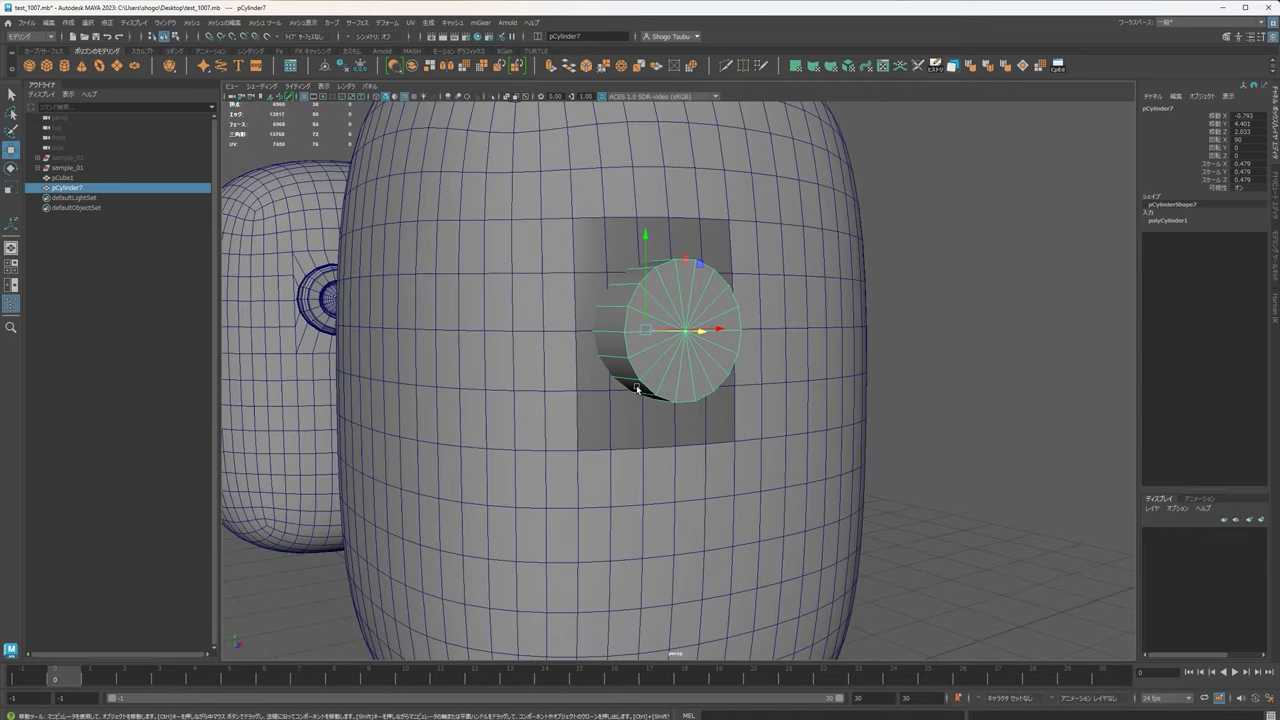
Assign a uniform grey material to the whole body pCube1, replacing the dark face patch.
click(789, 234)
alt+drag(738, 286, 772, 266)
alt+middle_drag(775, 225, 771, 279)
right_drag(763, 251, 860, 526)
click(863, 522)
scroll(797, 343, down, 4)
alt+drag(797, 343, 722, 350)
click(861, 382)
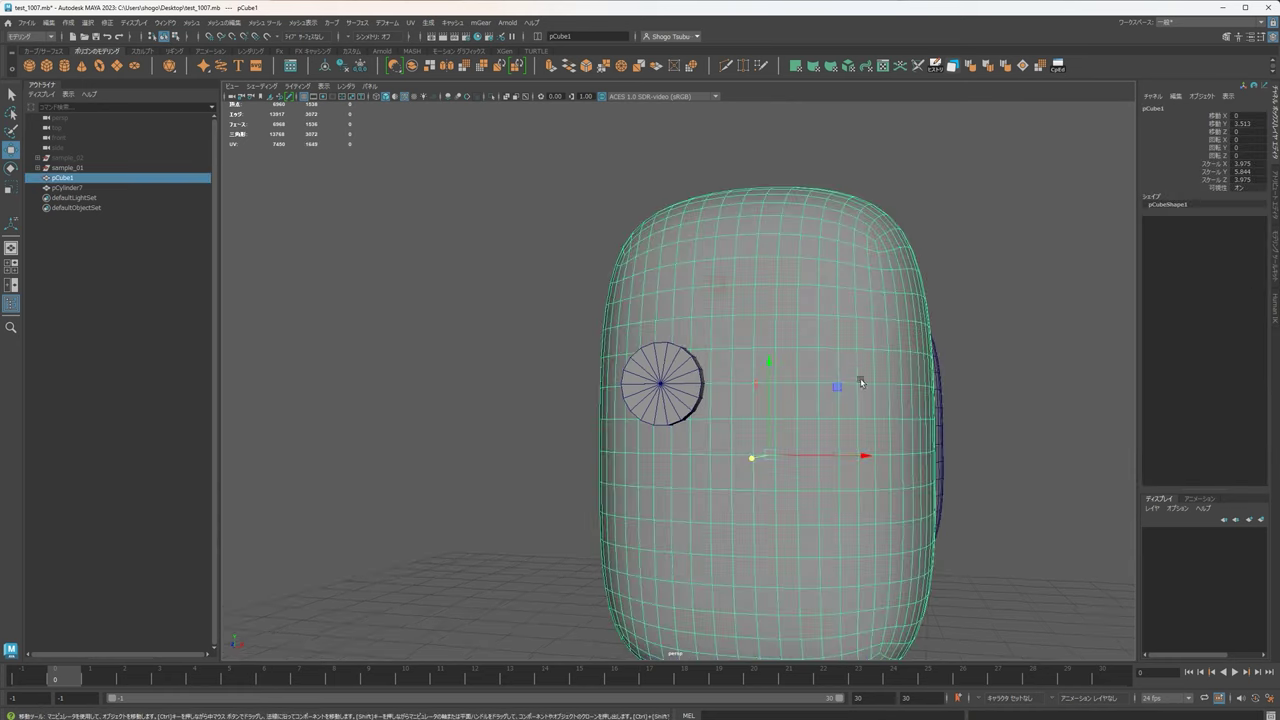
Clear the selection and turn off the wireframe overlay on the shaded objects.
alt+drag(800, 386, 886, 411)
scroll(884, 404, up, 5)
click(809, 432)
alt+middle_drag(737, 345, 805, 330)
click(405, 97)
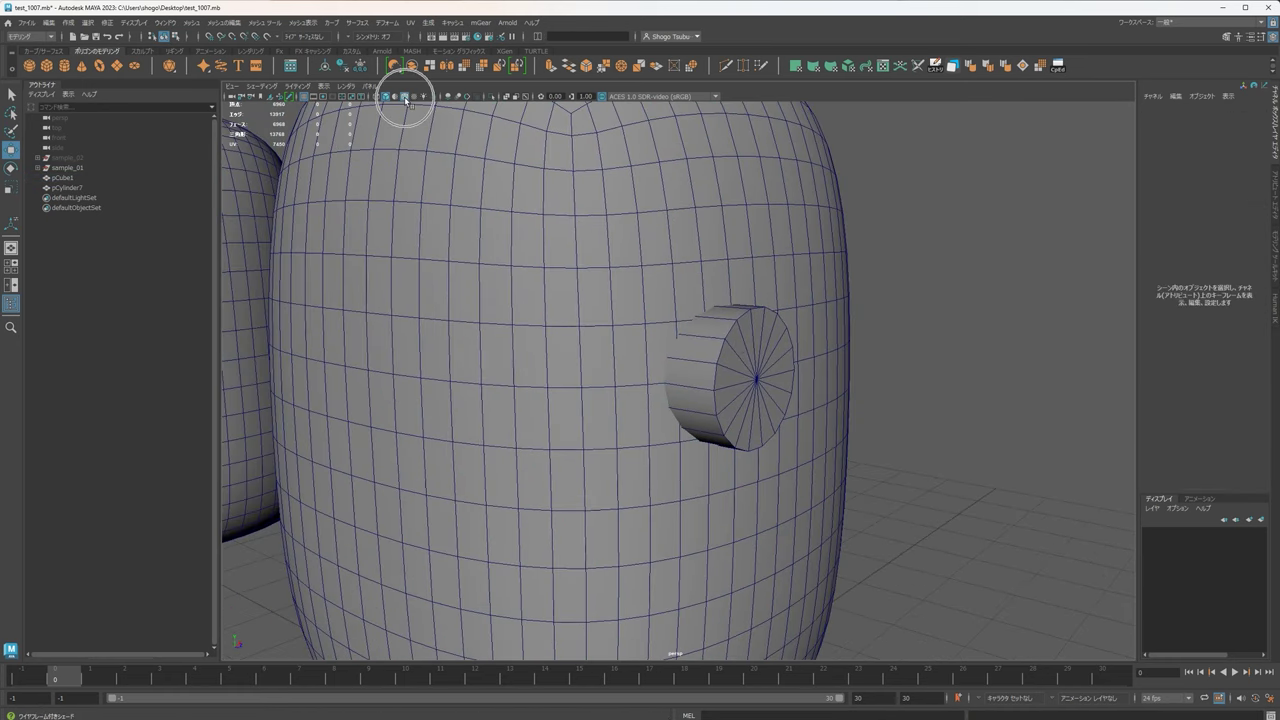
click(405, 98)
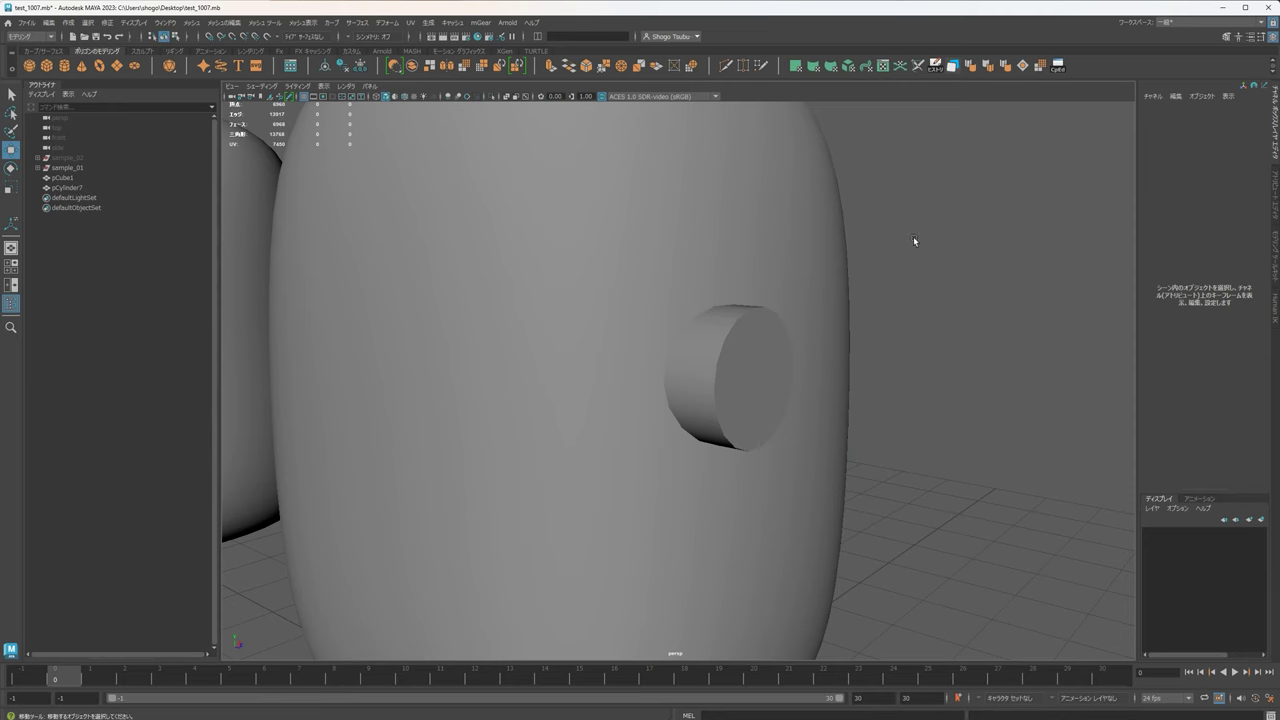
Examine the smooth-shaded body and cylinder from several angles beside the sample's eye.
scroll(918, 262, down, 4)
alt+drag(923, 288, 872, 275)
click(763, 255)
scroll(766, 325, up, 5)
alt+drag(766, 326, 806, 308)
click(911, 318)
scroll(903, 346, down, 4)
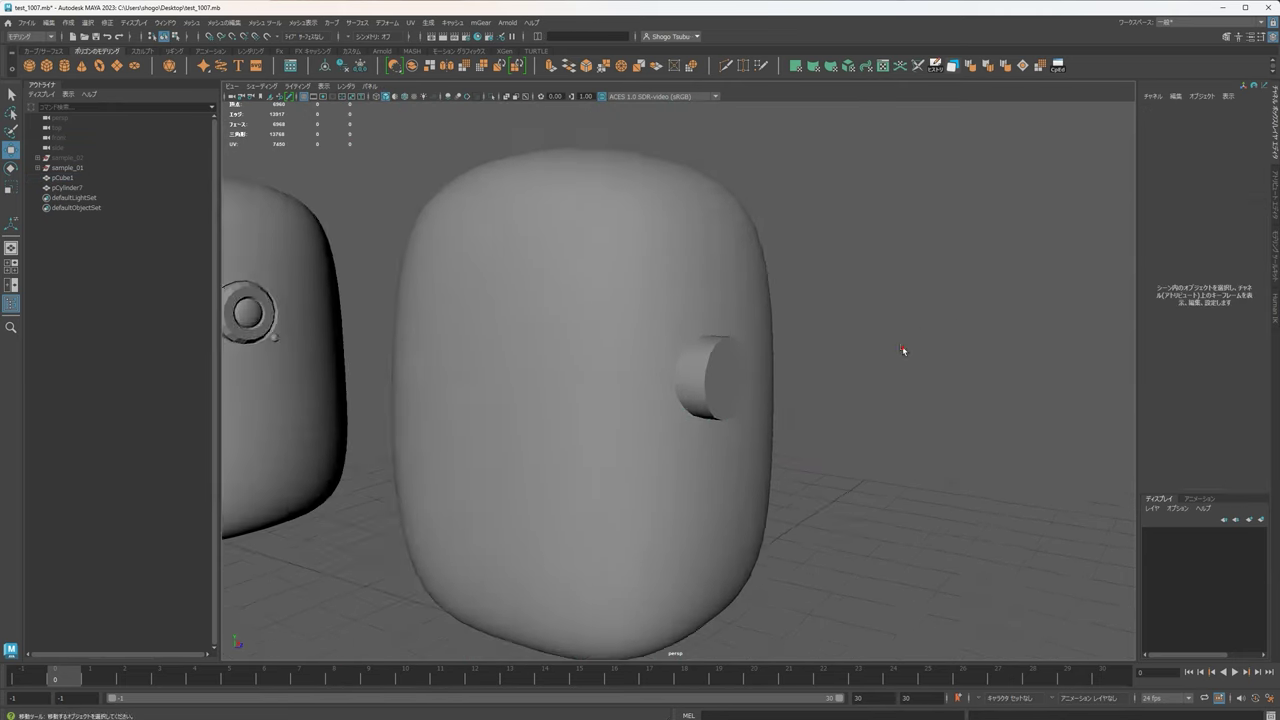
alt+drag(902, 348, 977, 324)
scroll(977, 335, up, 4)
Subtract pCylinder7 from the body pCube1 with a Boolean Difference (A - B).
key(ctrl+z)
alt+middle_drag(977, 324, 899, 329)
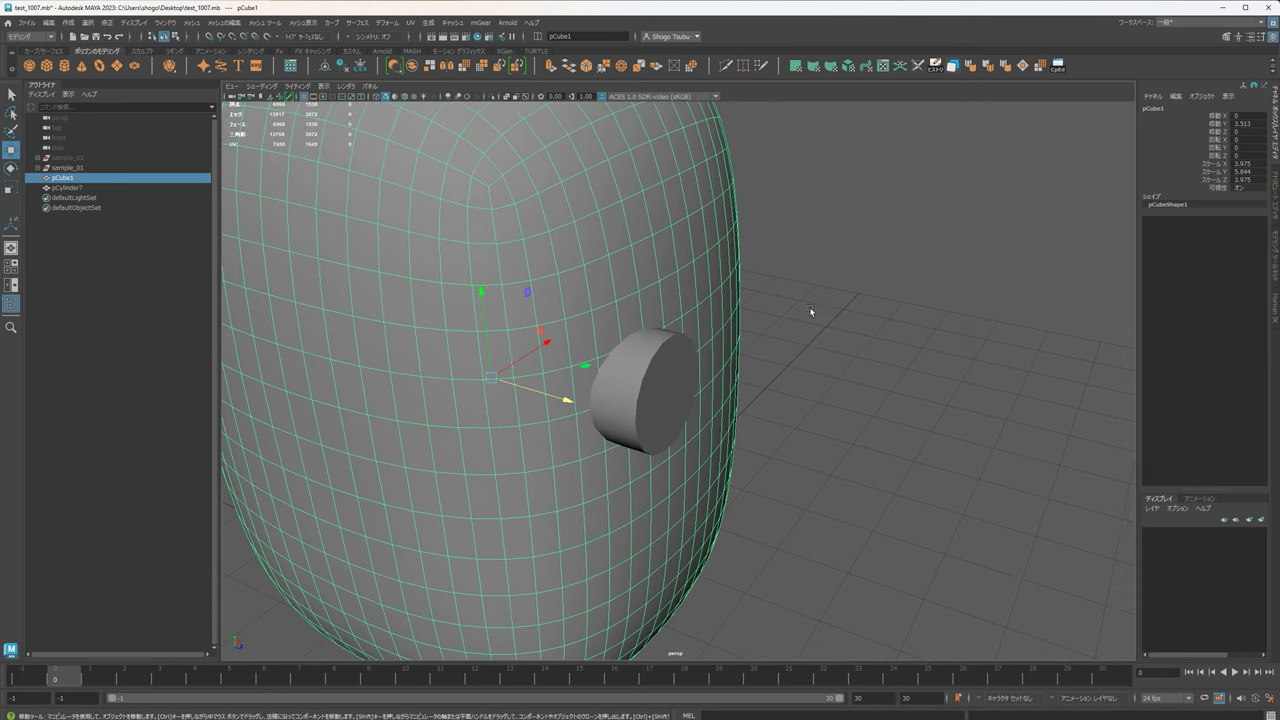
click(811, 309)
click(692, 328)
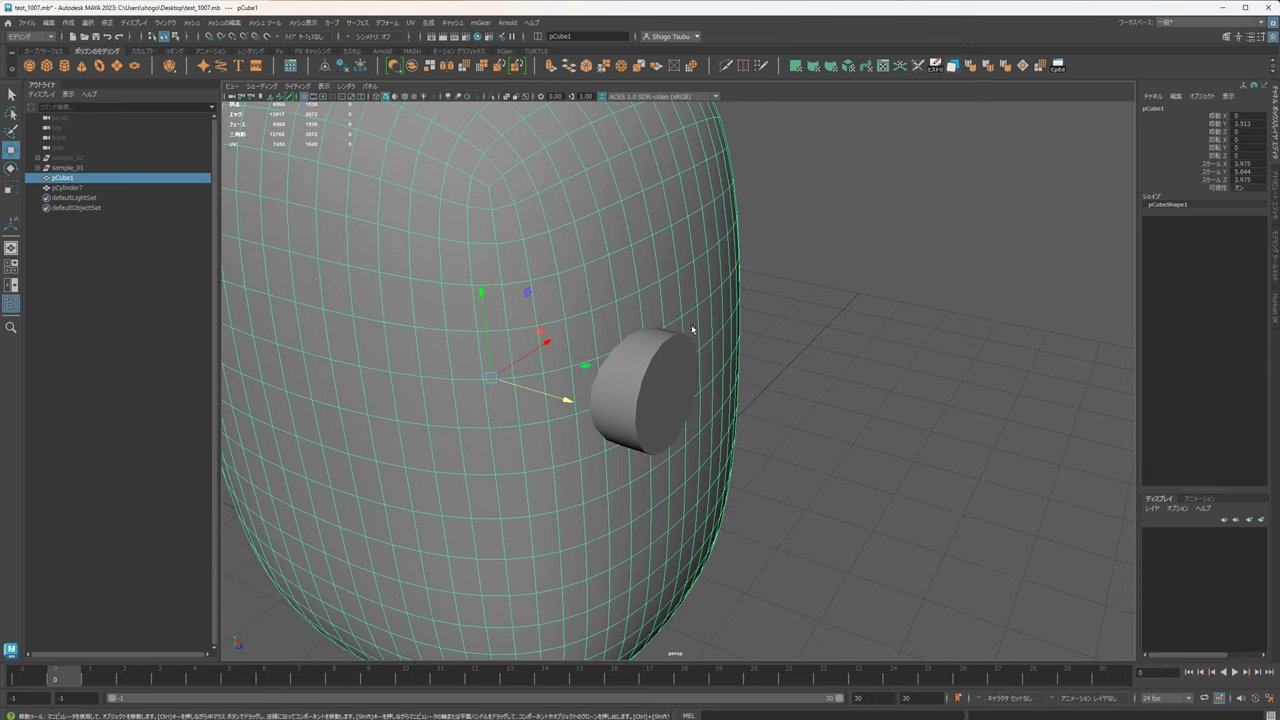
shift+click(645, 361)
alt+drag(850, 367, 768, 349)
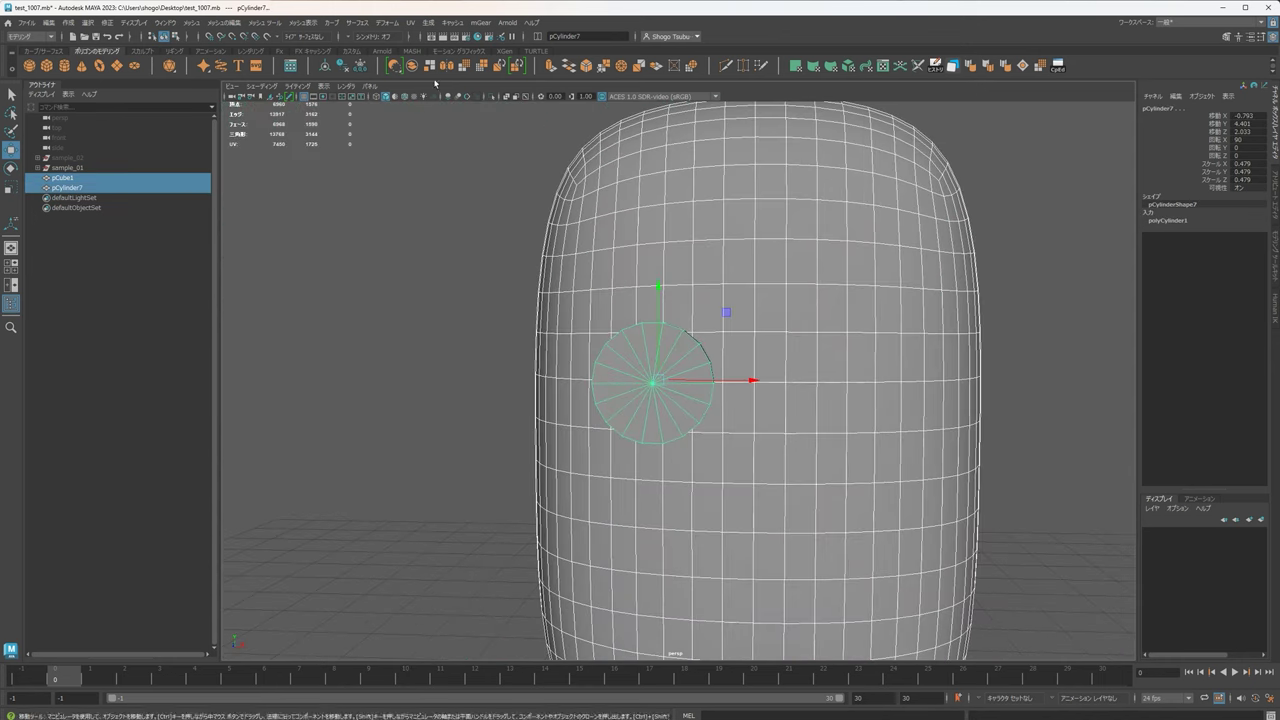
click(192, 22)
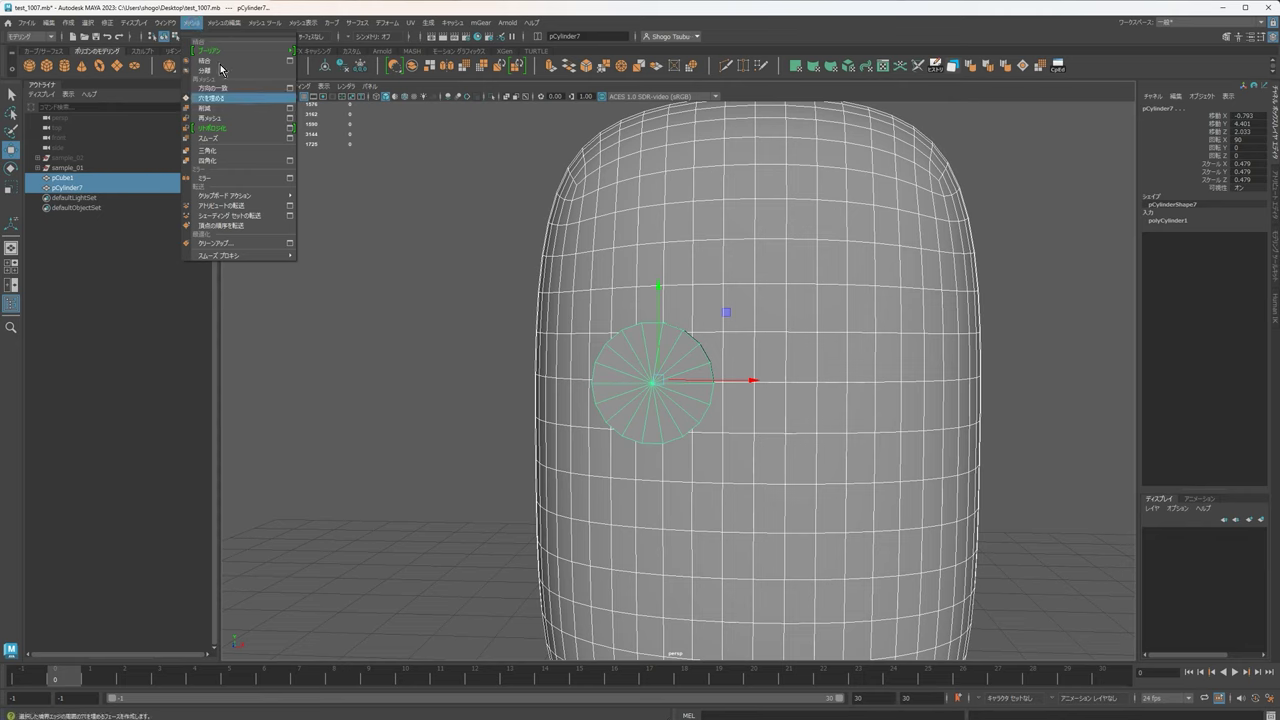
mouse_move(222, 56)
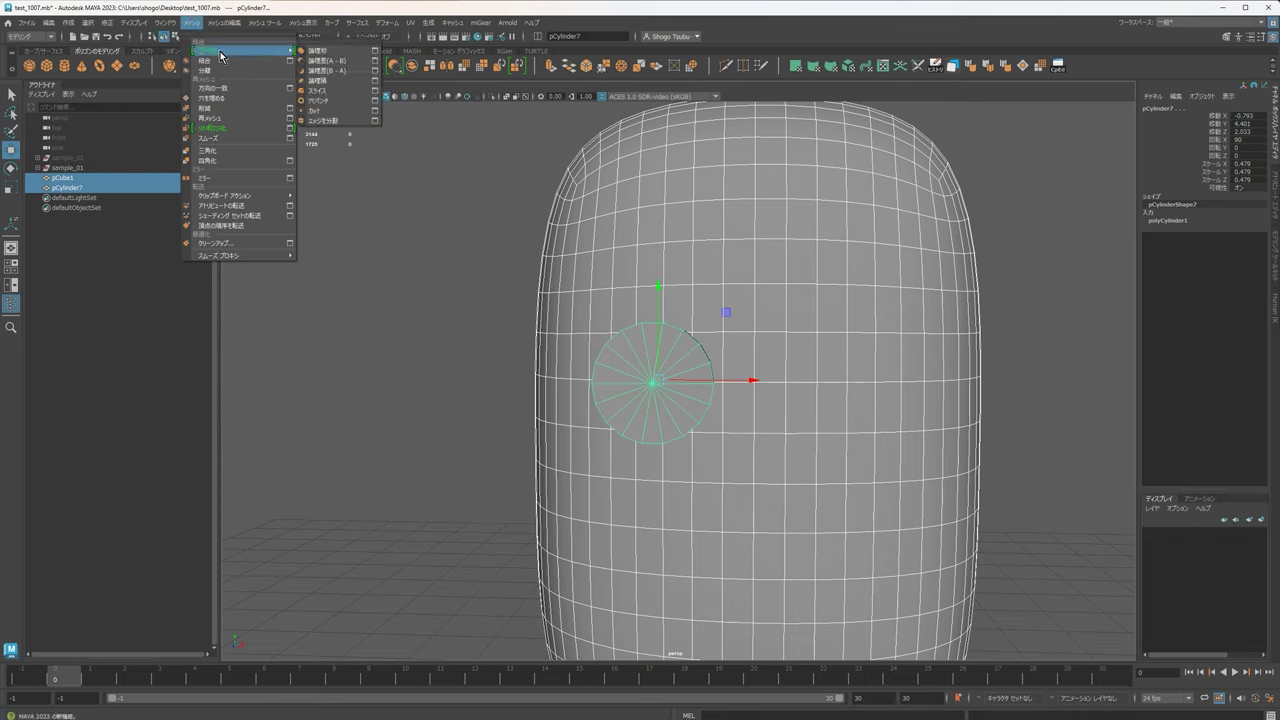
click(339, 63)
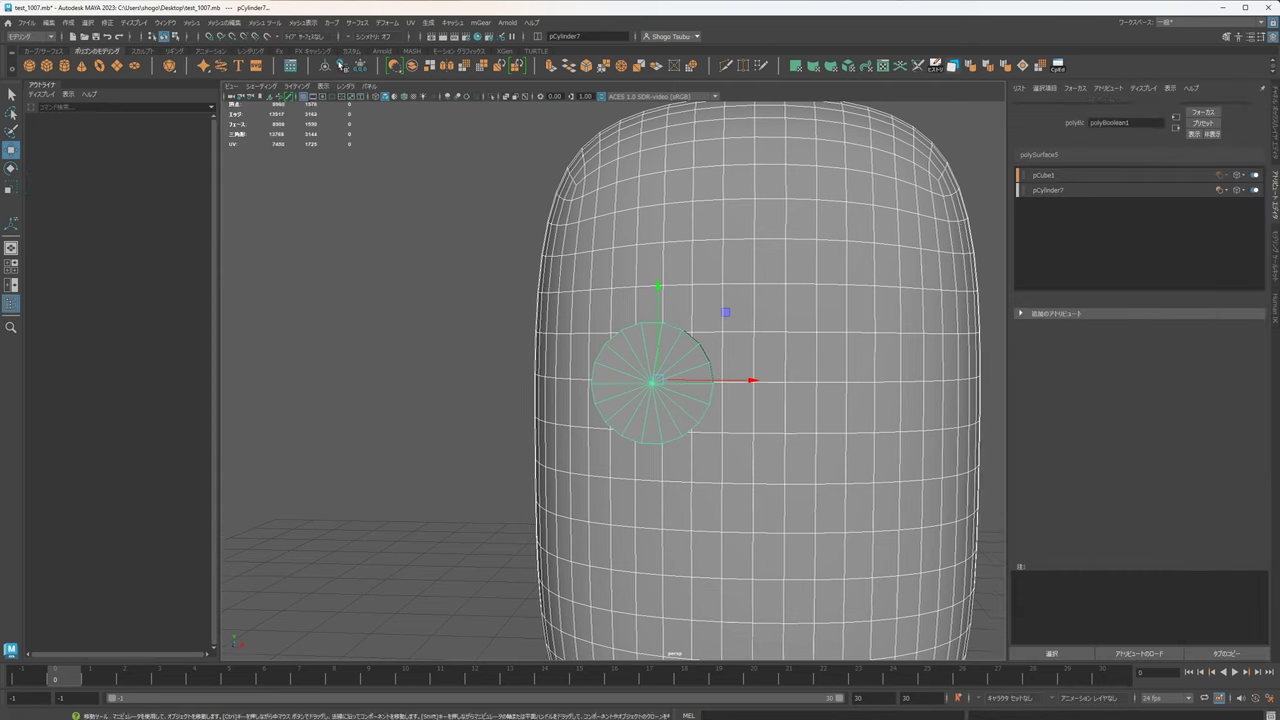